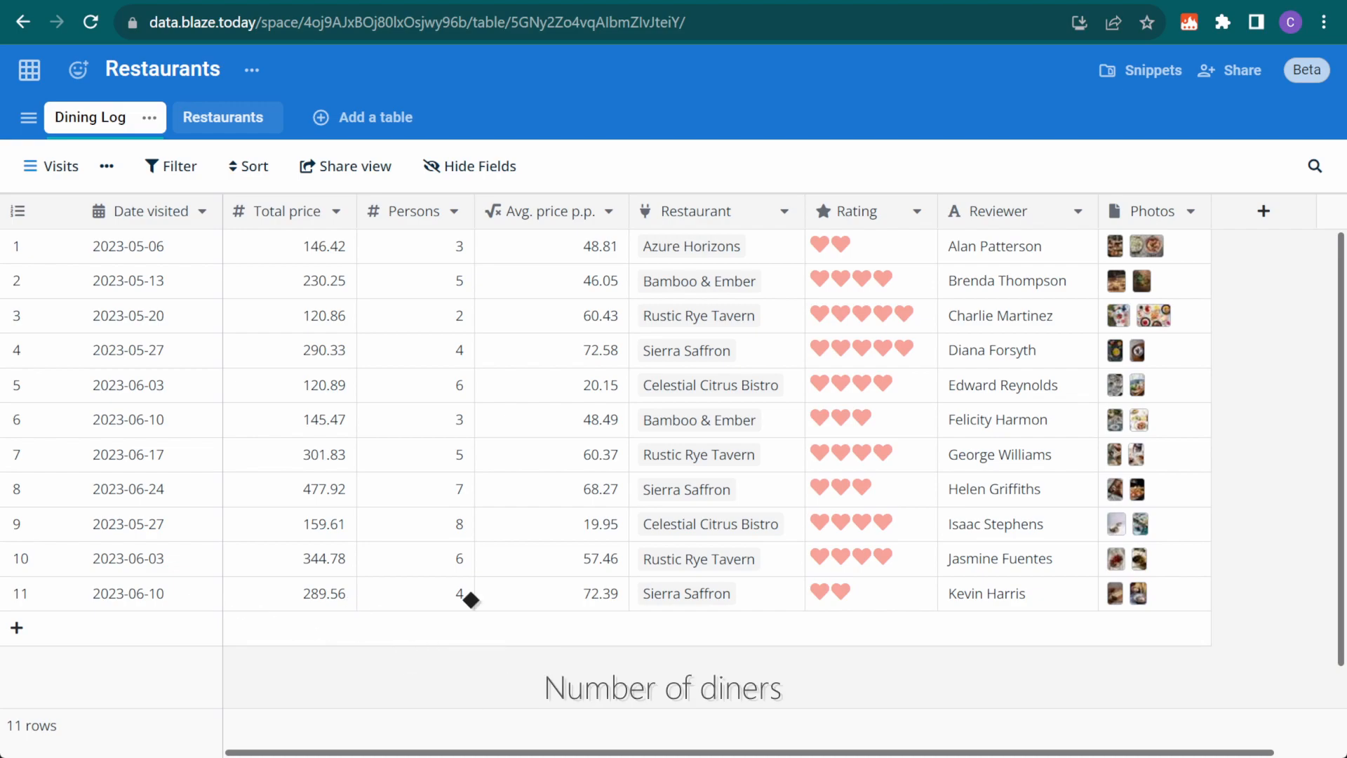
Preview the 2023-05-20 visit's photos, close the viewer, and bring up the table's views list
left_click(1153, 315)
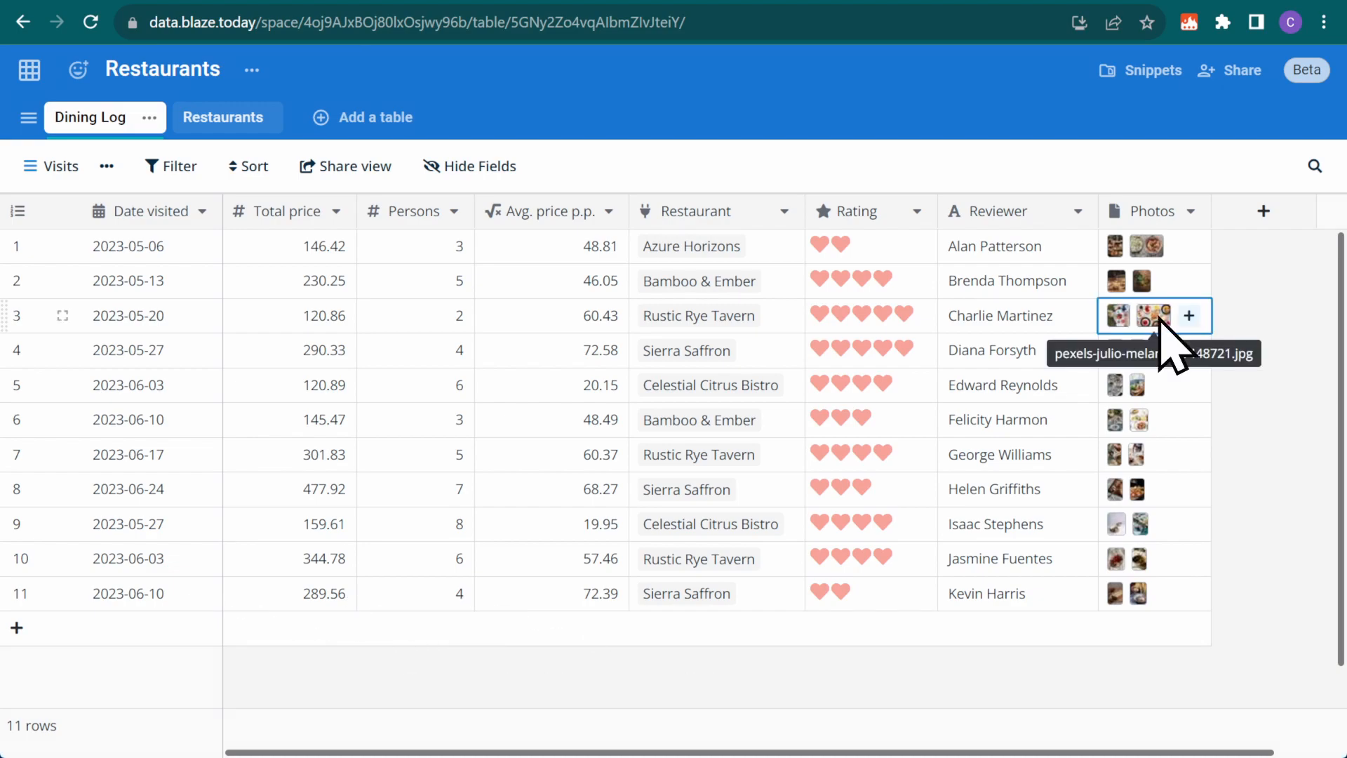
left_click(1154, 315)
left_click(629, 698)
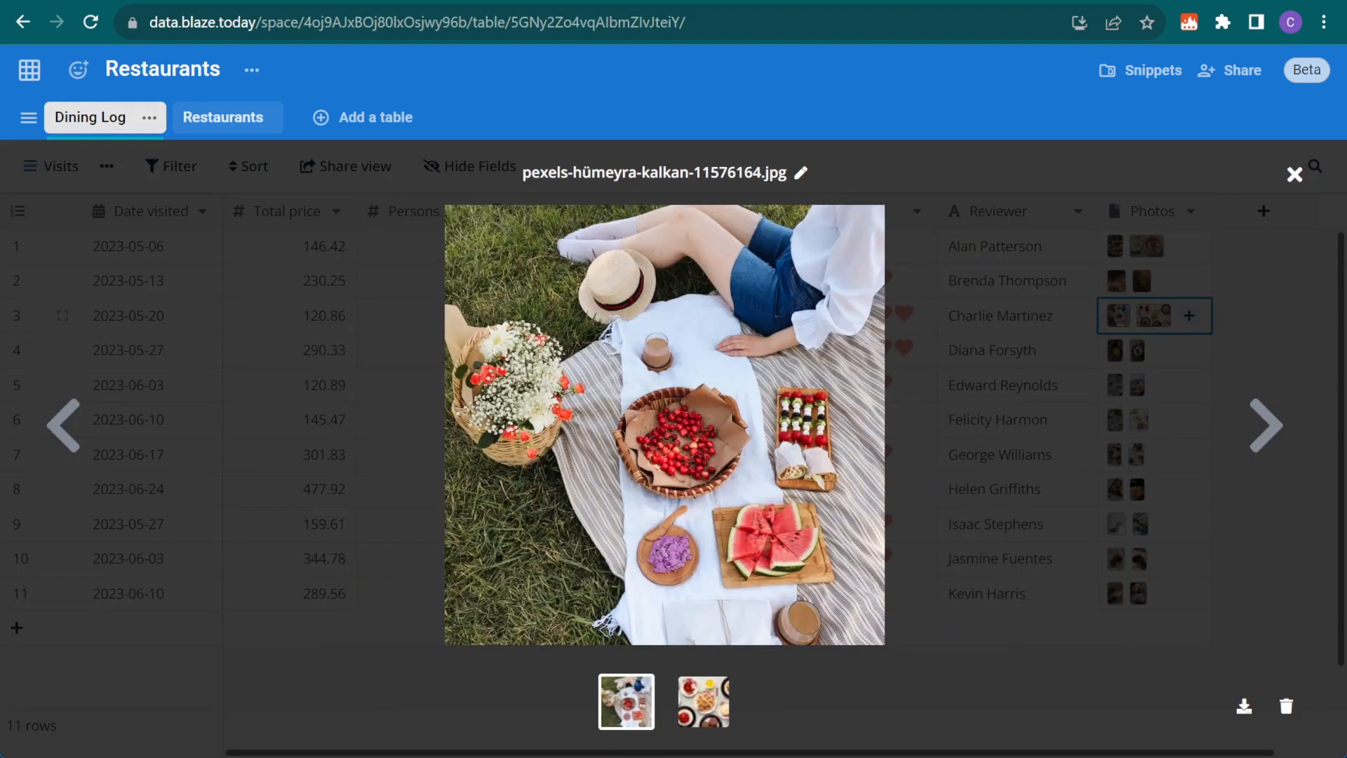
key("Escape")
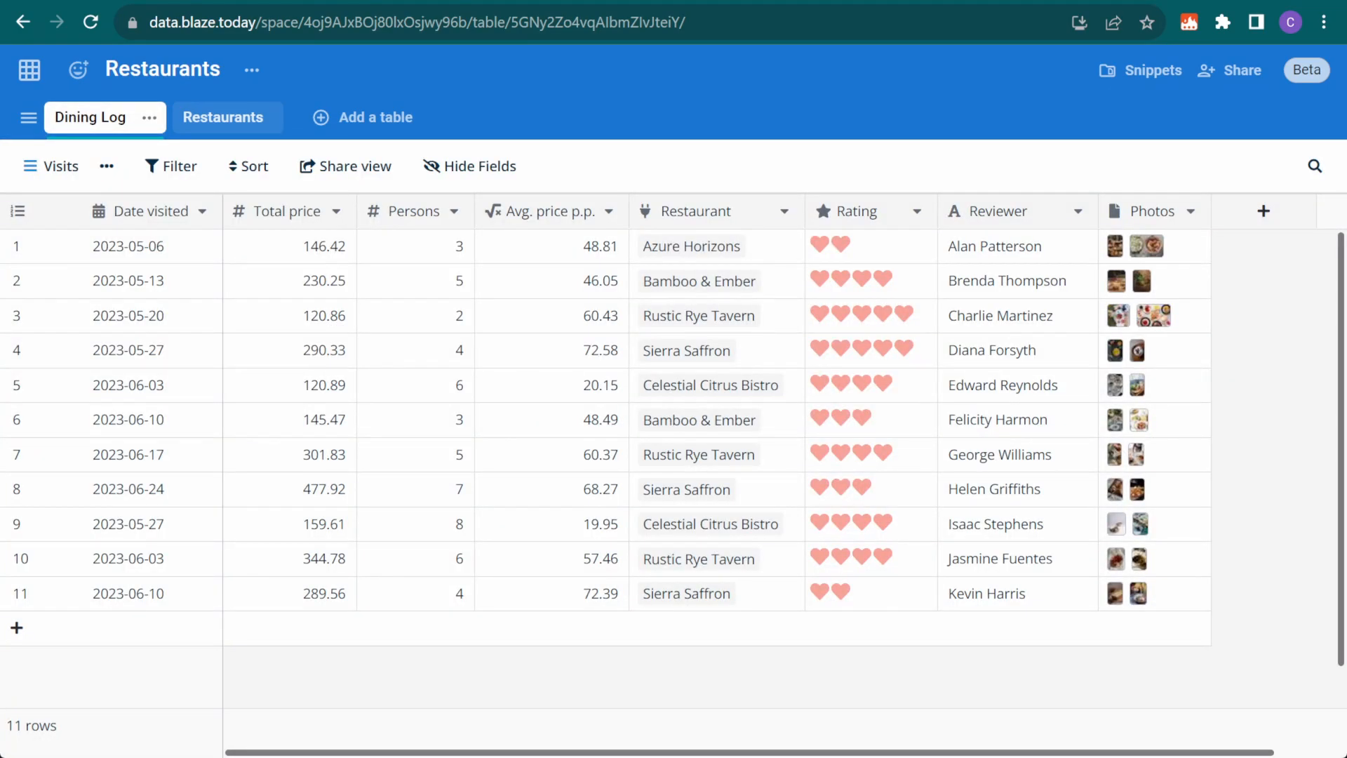
left_click(50, 167)
Switch to the Submissions Form view, then create and copy a private shareable link to it
left_click(106, 316)
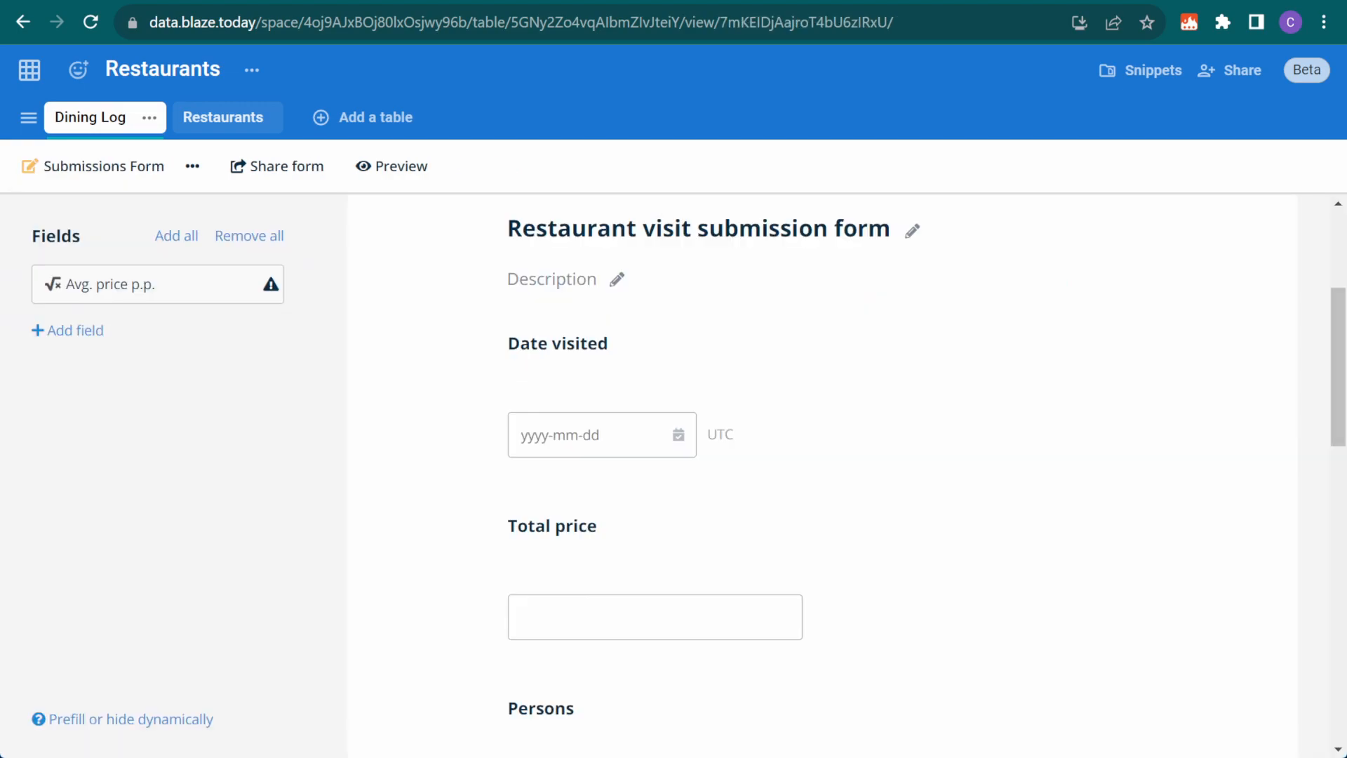
left_click(293, 169)
left_click(337, 218)
left_click(752, 293)
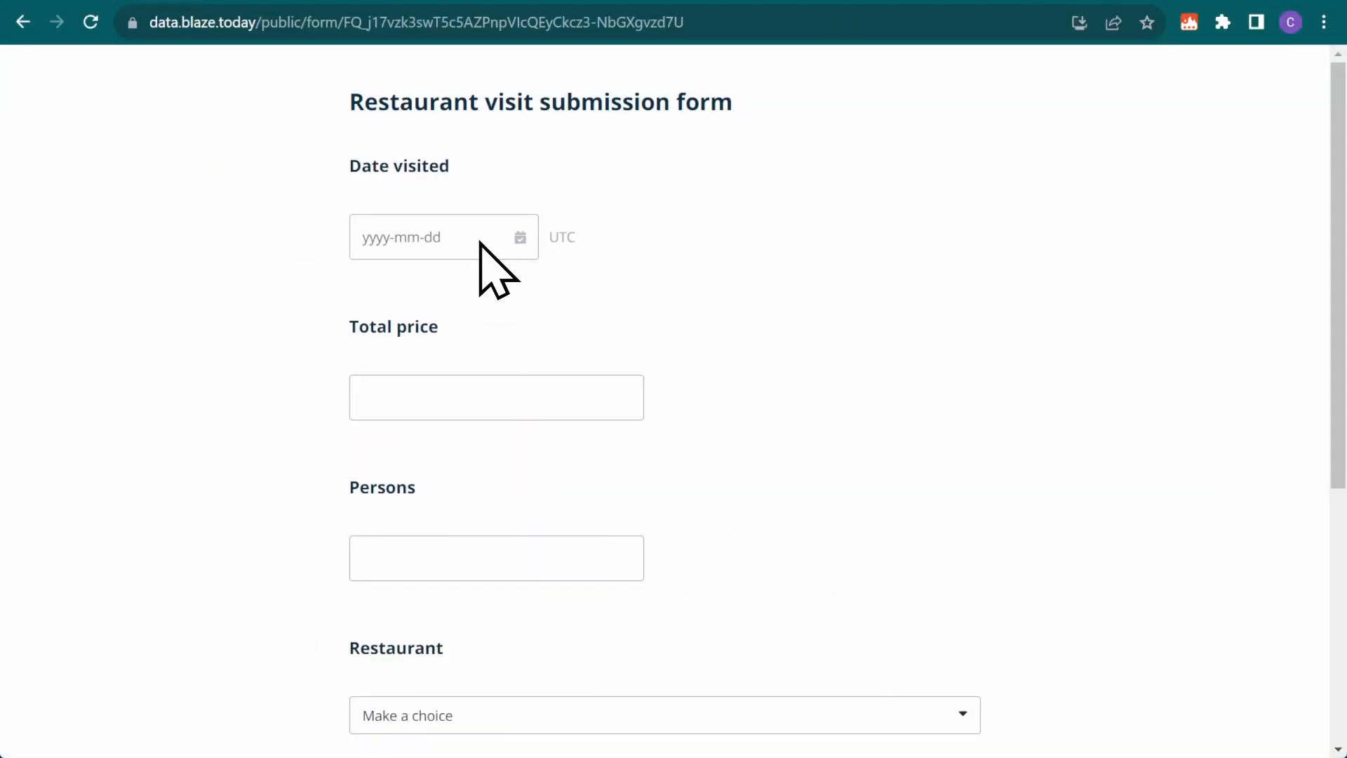
Enter visit date June 17, total price 418.47 and 7 persons, replacing the invalid 'seven'
left_click(478, 242)
left_click(570, 448)
left_click(394, 399)
type("418.47")
left_click(413, 568)
type("seven")
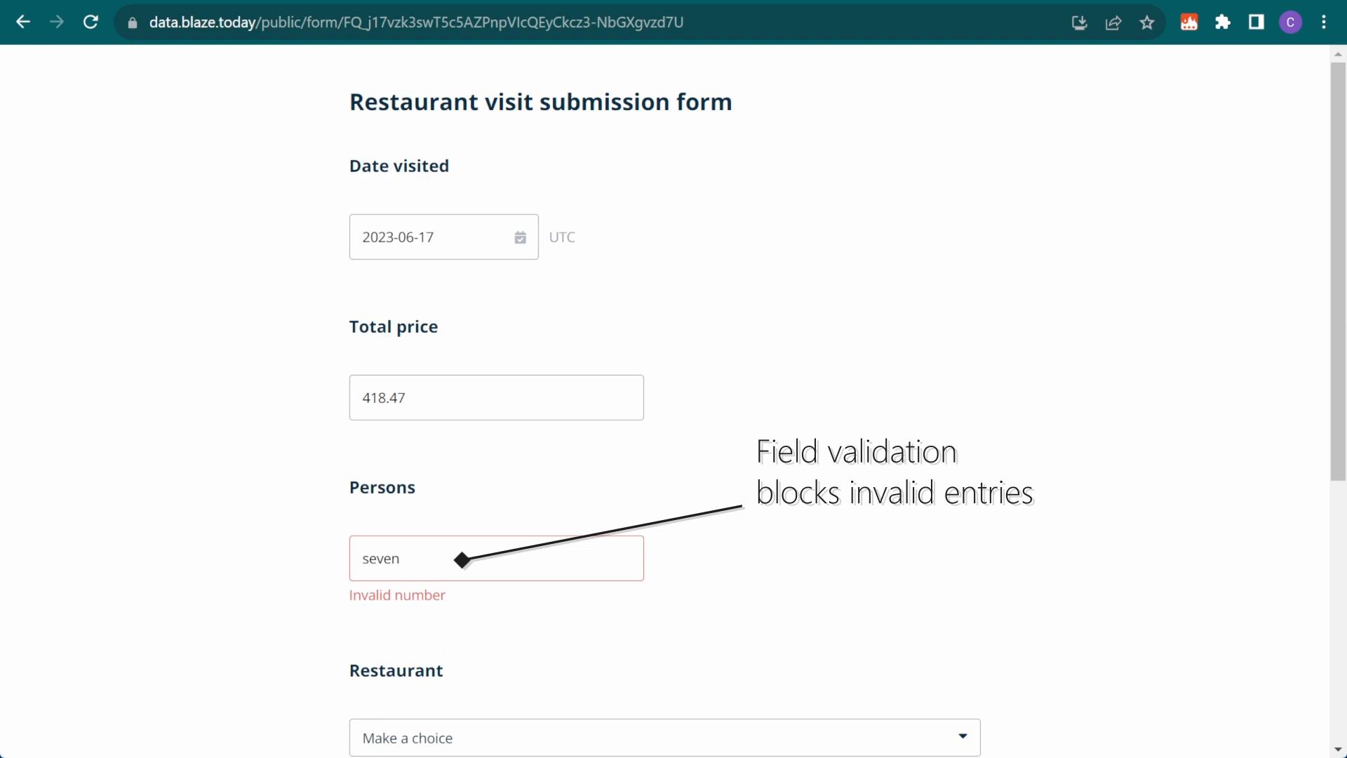
key("ctrl+a")
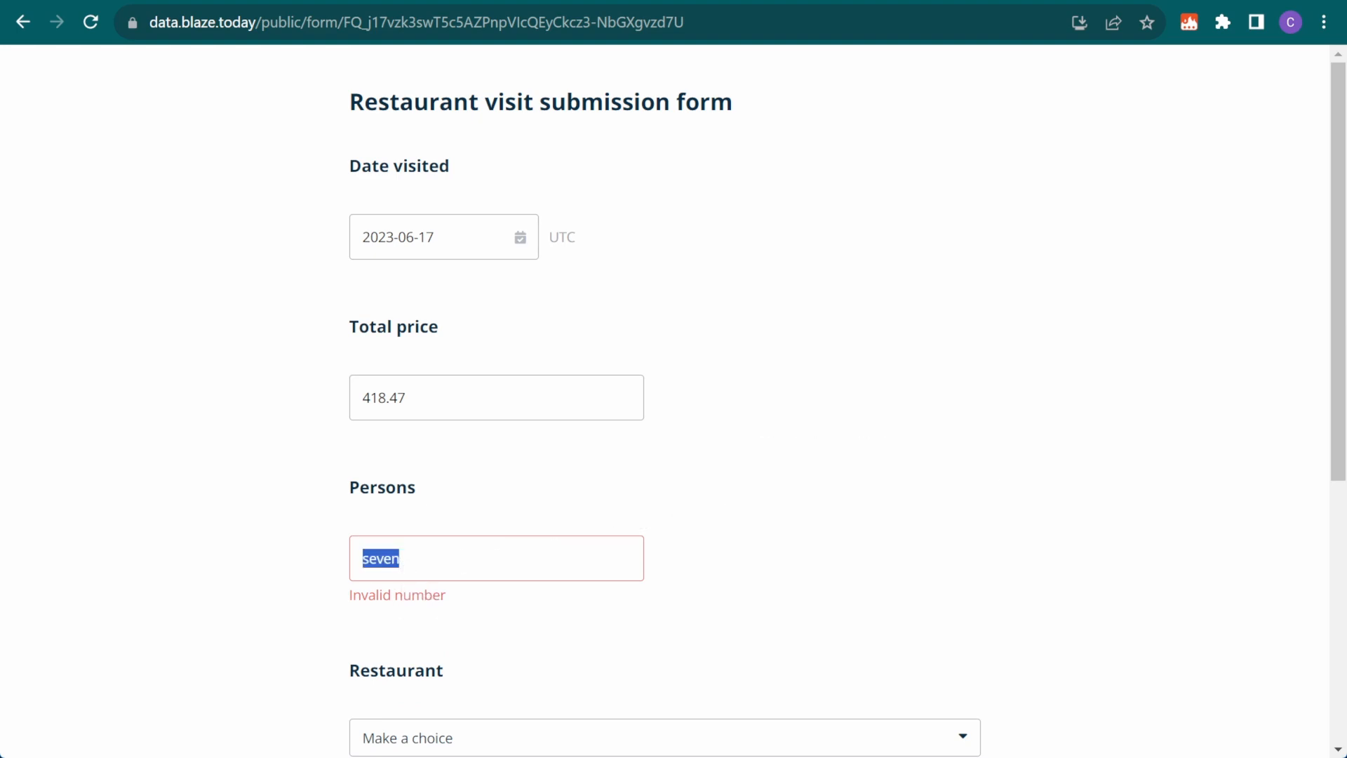
type("7")
Choose Rustic Rye Tavern, give five hearts, enter the reviewer's name, and submit the form
scroll(674, 400, "down", 4)
scroll(431, 304, "down", 2)
left_click(431, 303)
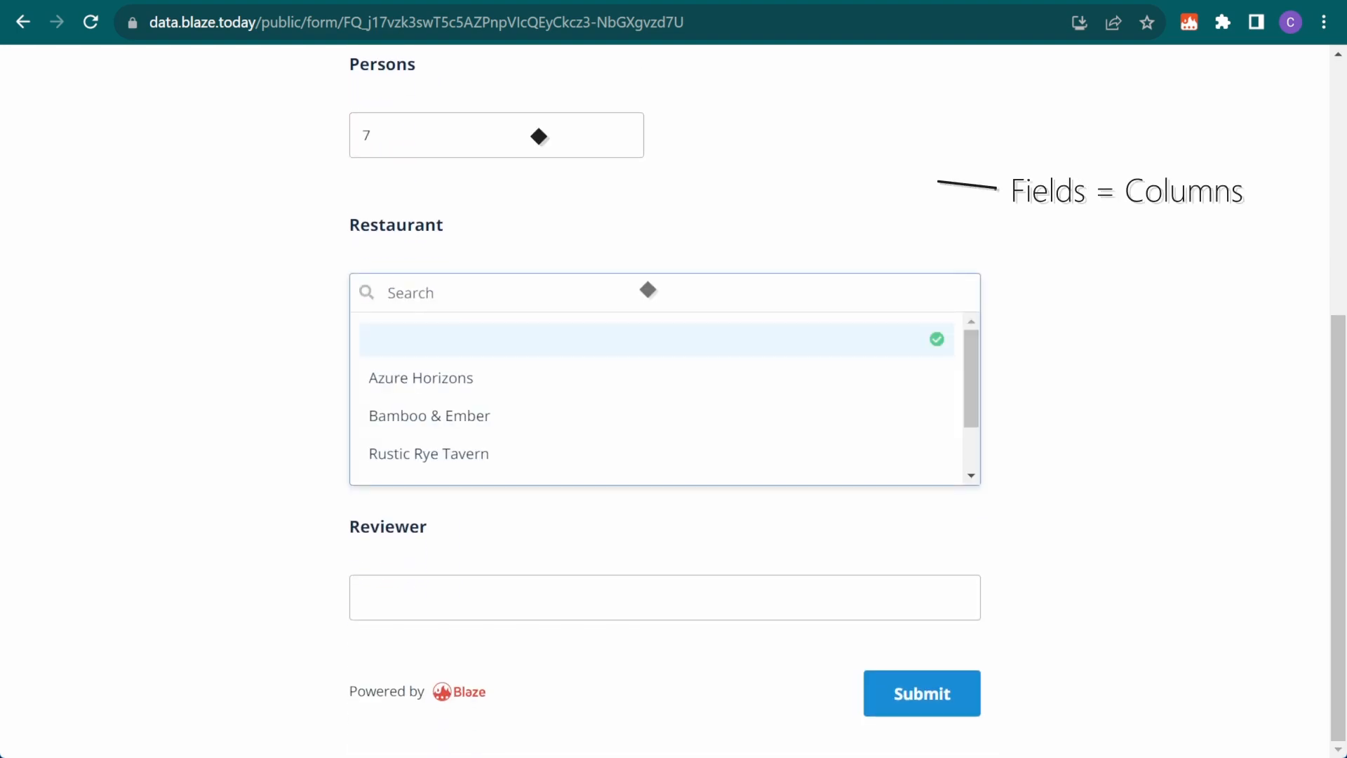
type("Rustic")
left_click(529, 383)
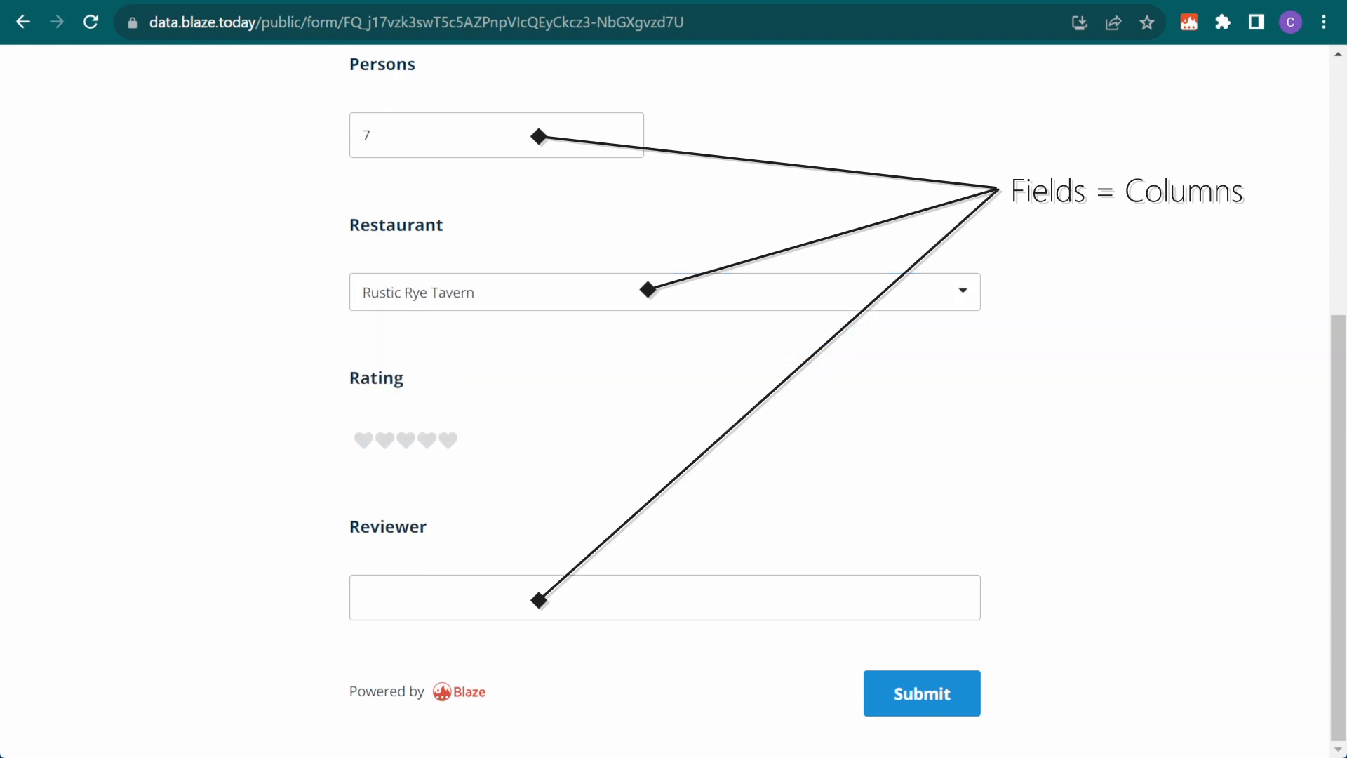
left_click(443, 440)
left_click(411, 600)
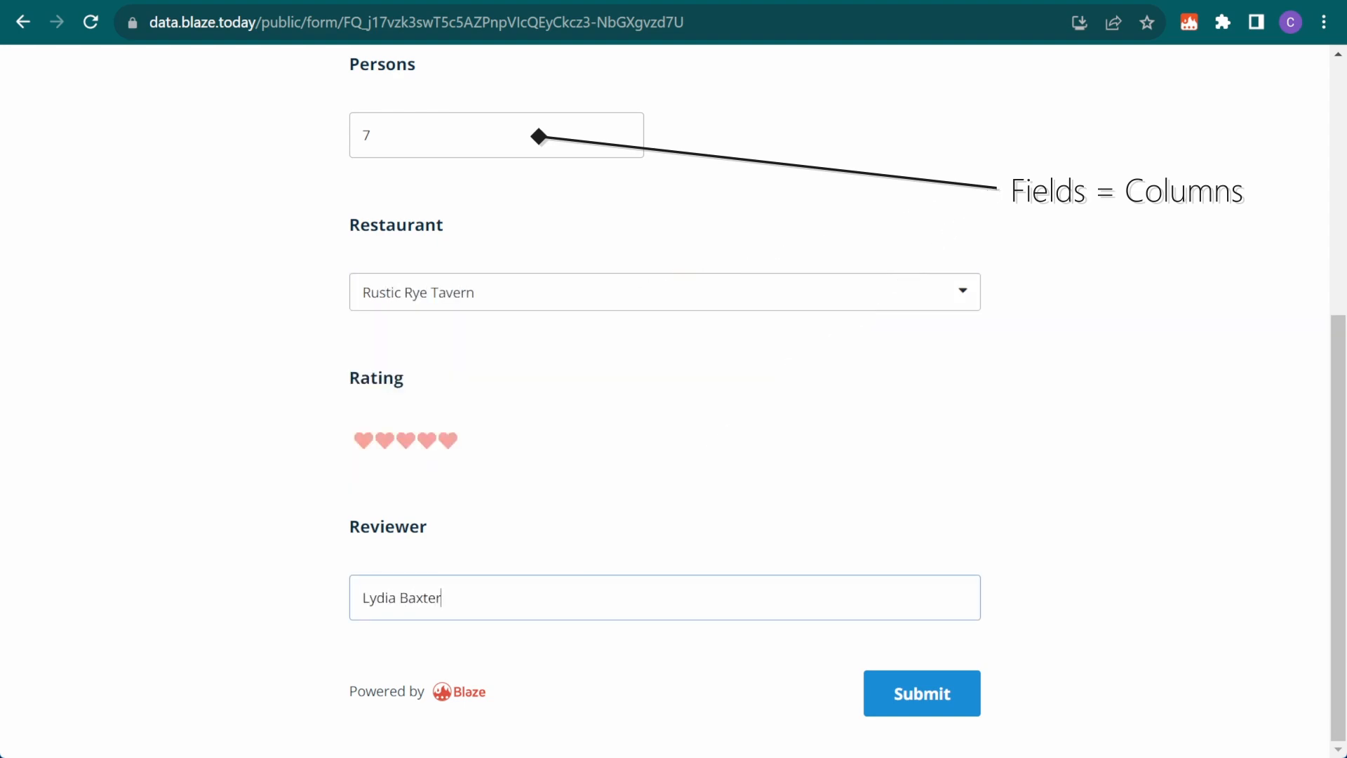
left_click(912, 695)
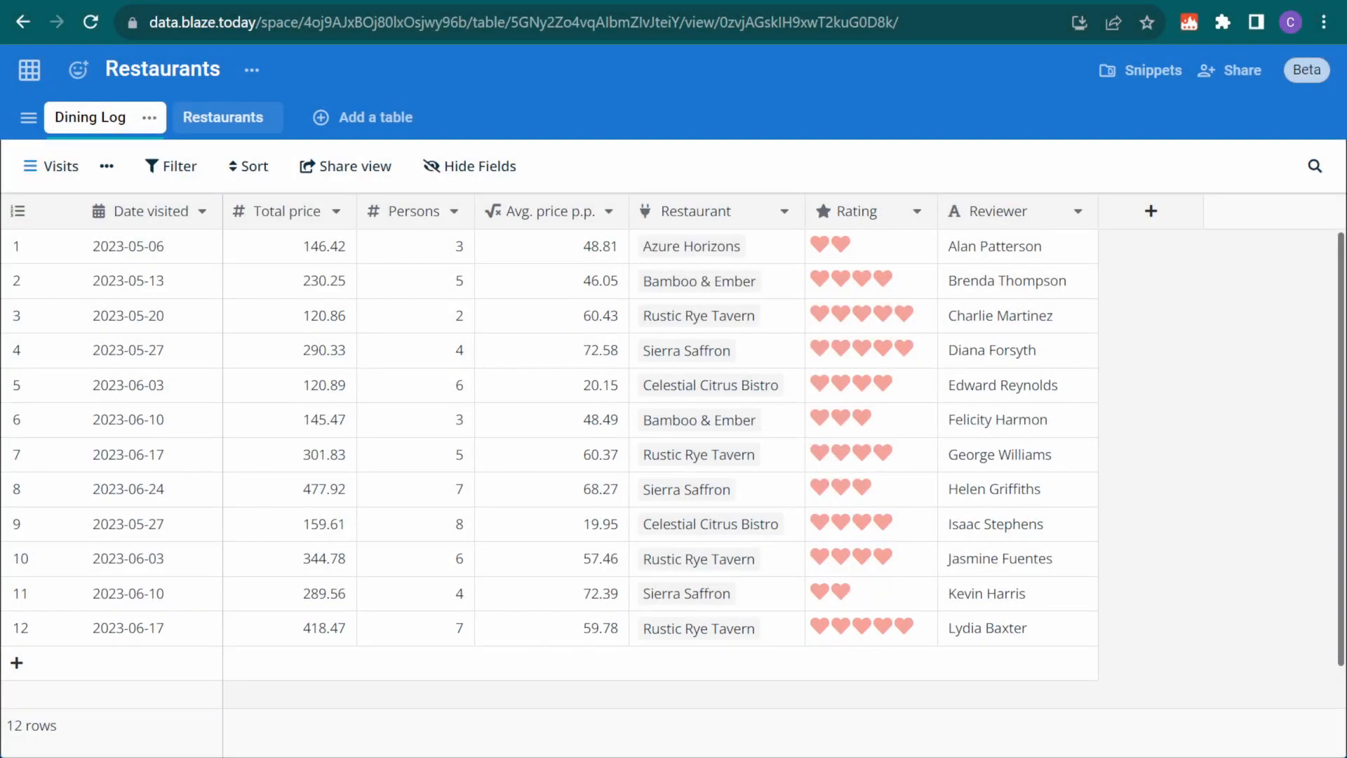
Open the Restaurants table, check its hidden fields, and switch to the Visits & Pricing view
left_click(219, 119)
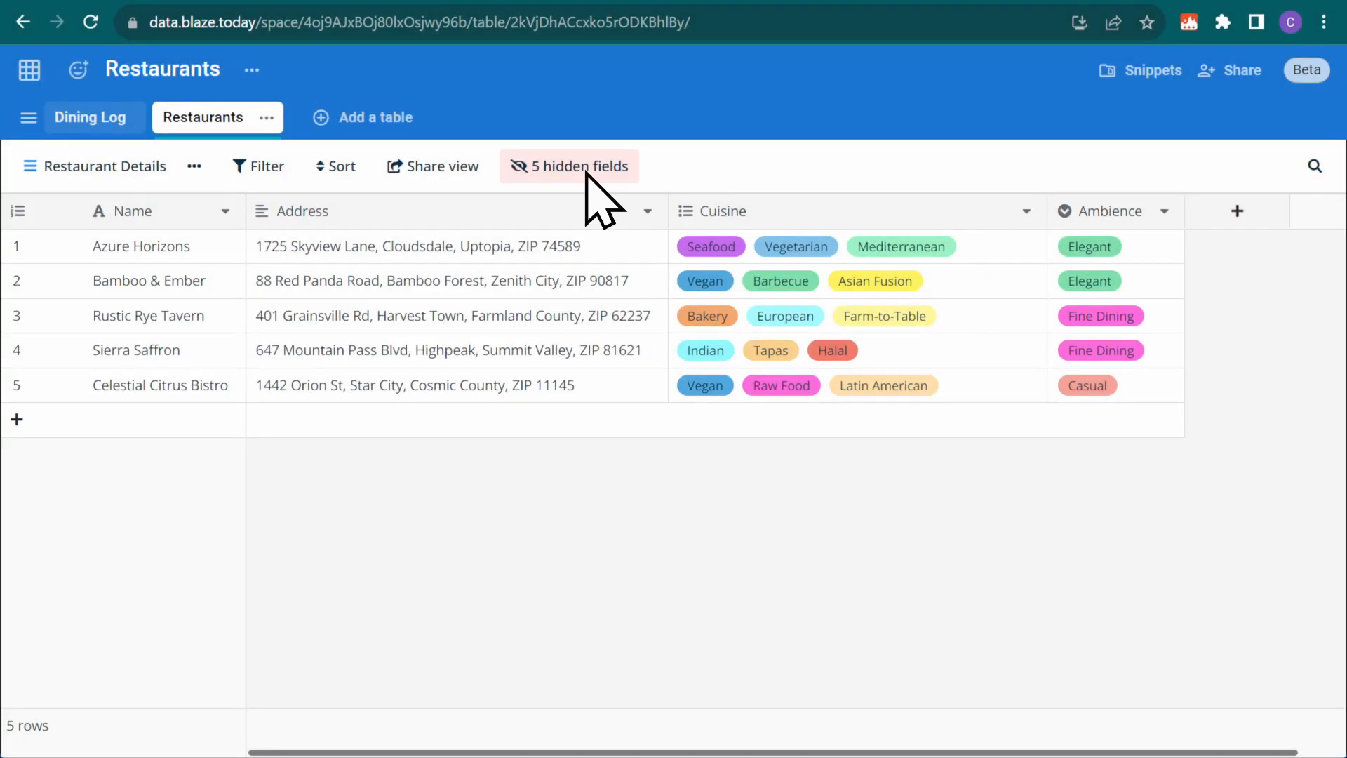
left_click(586, 174)
left_click(587, 174)
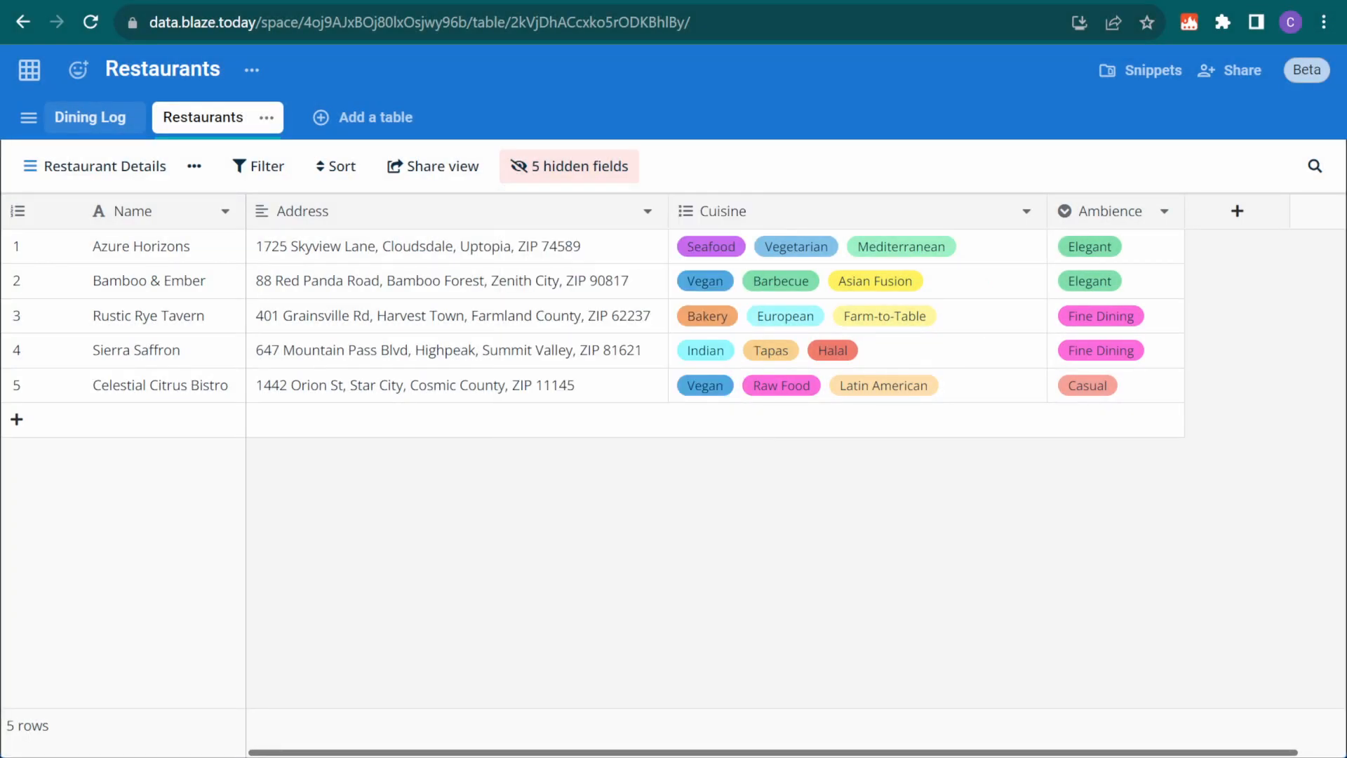
left_click(91, 170)
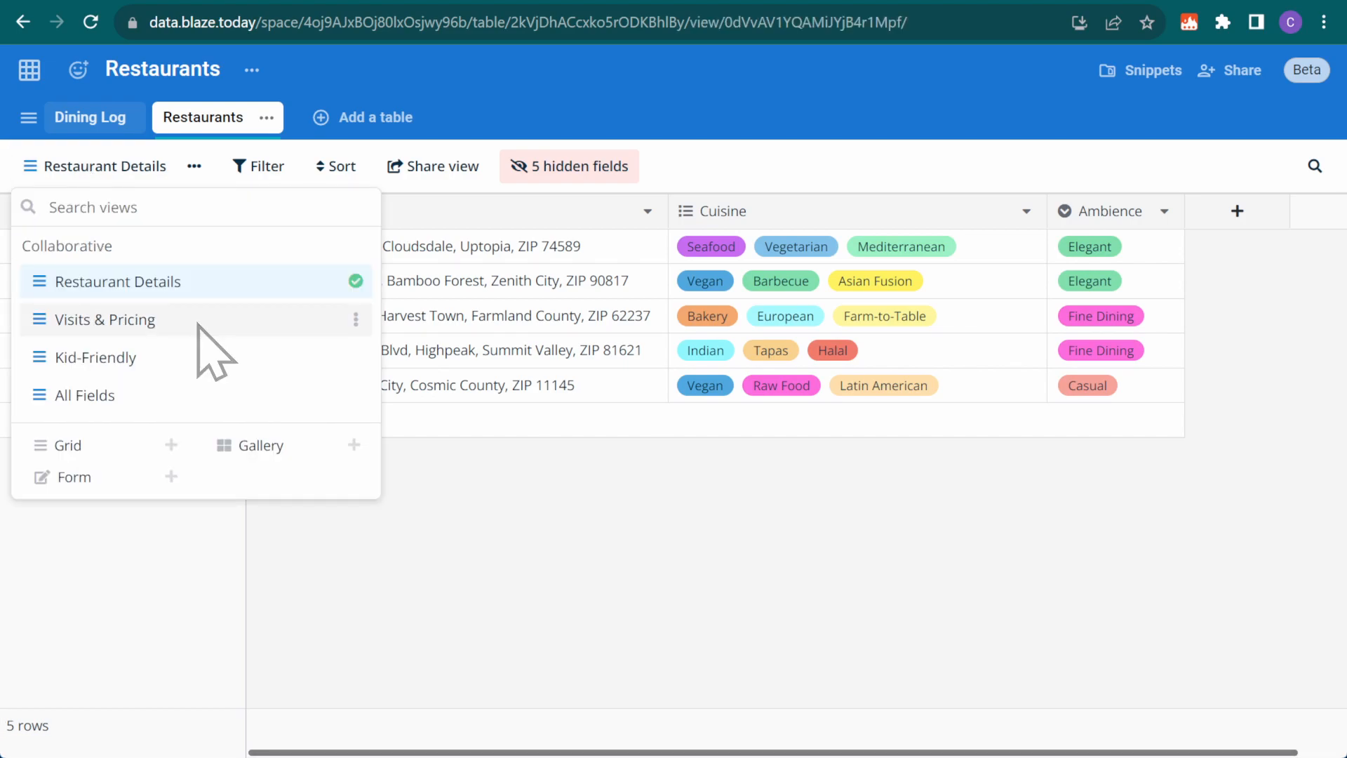
left_click(199, 321)
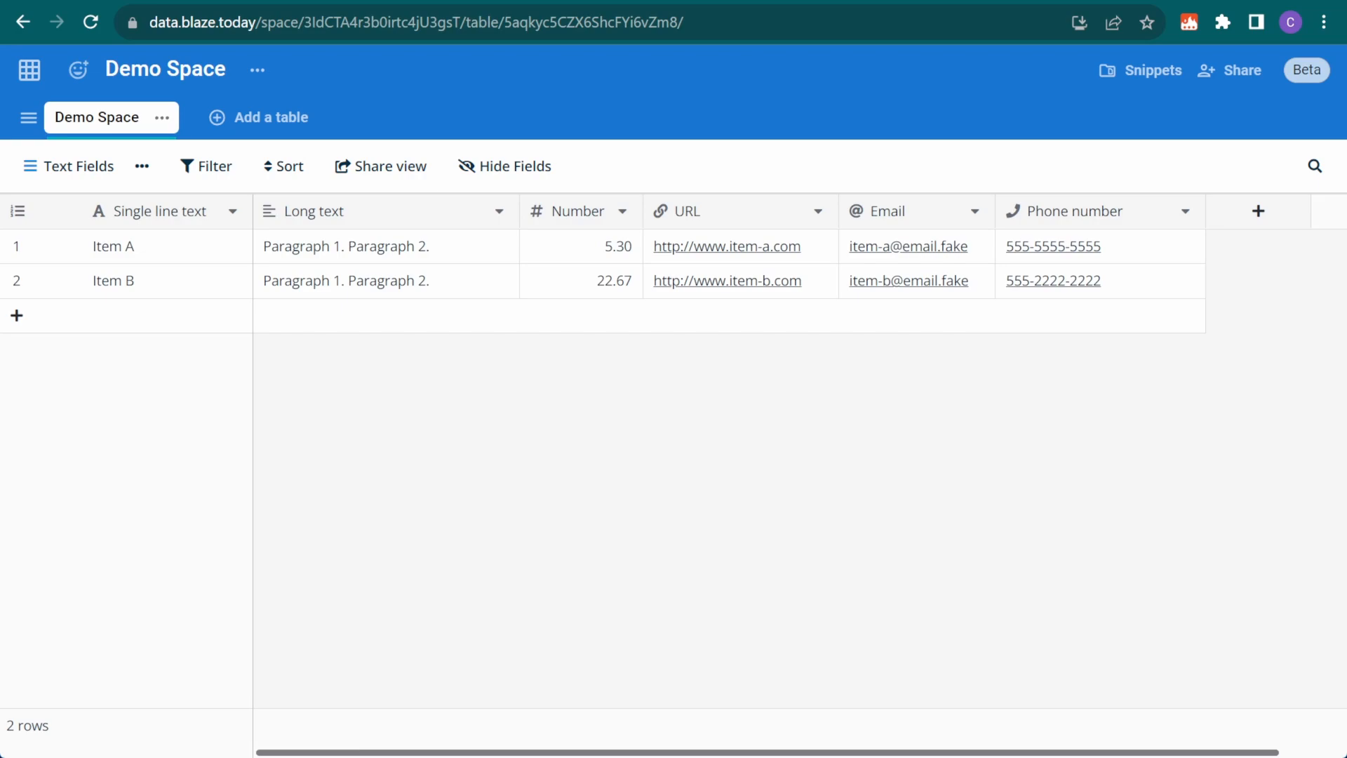
left_click(196, 247)
left_click(459, 247)
key("Return")
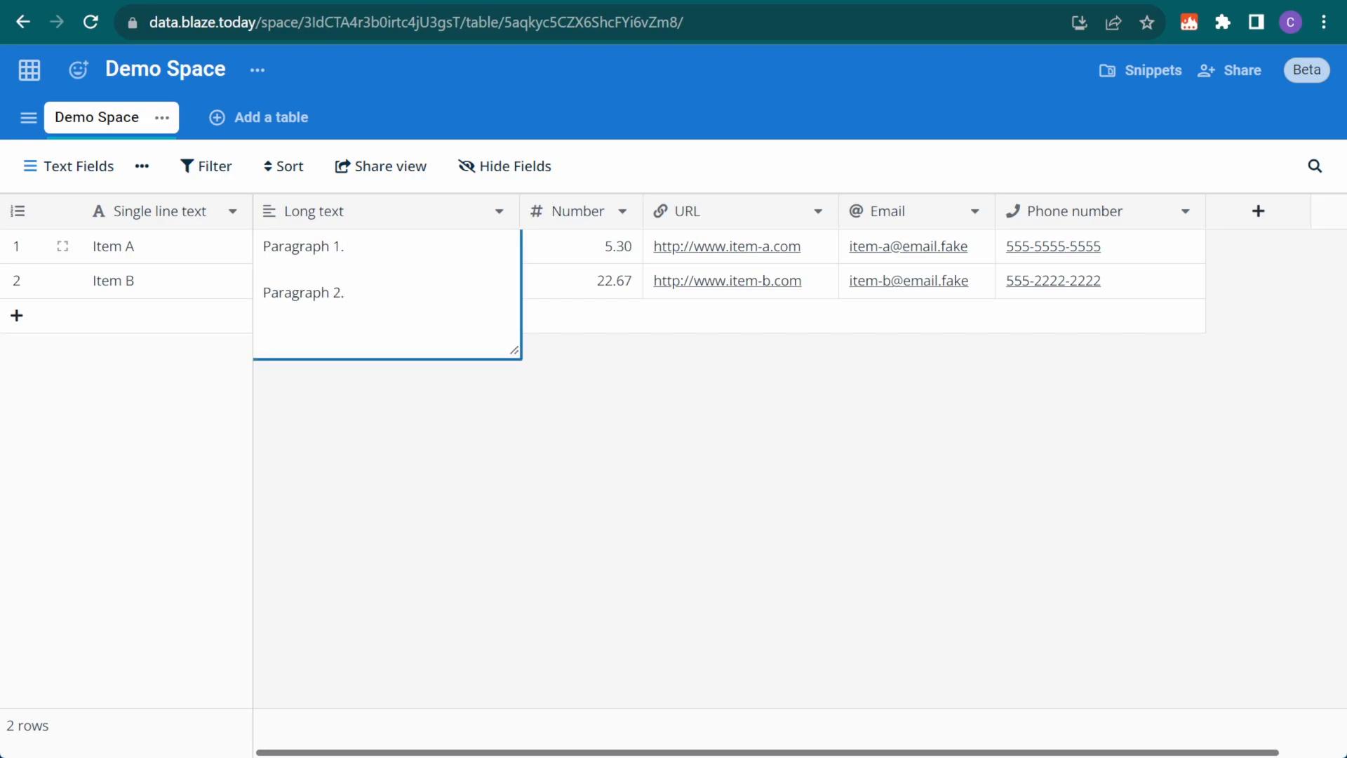
key("Escape")
left_click(572, 252)
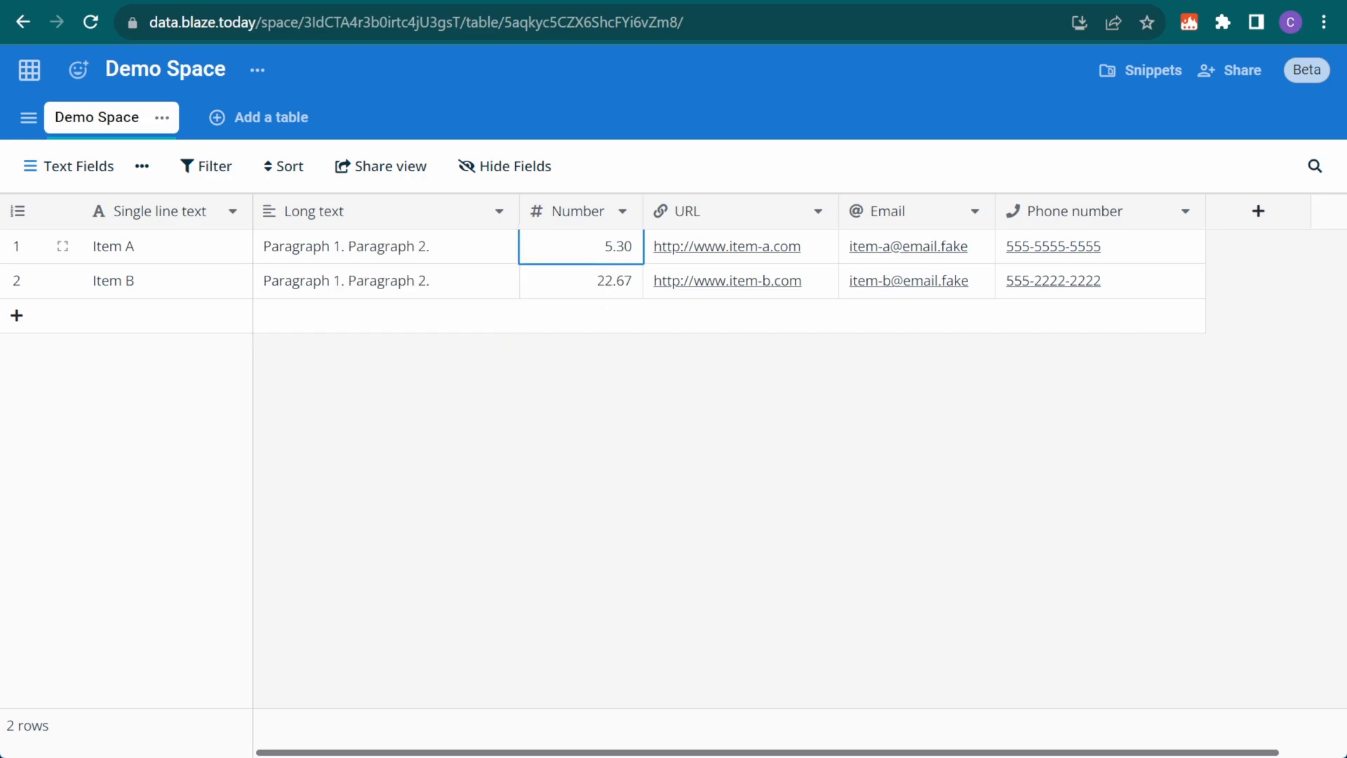
left_click(623, 211)
left_click(594, 257)
left_click(511, 505)
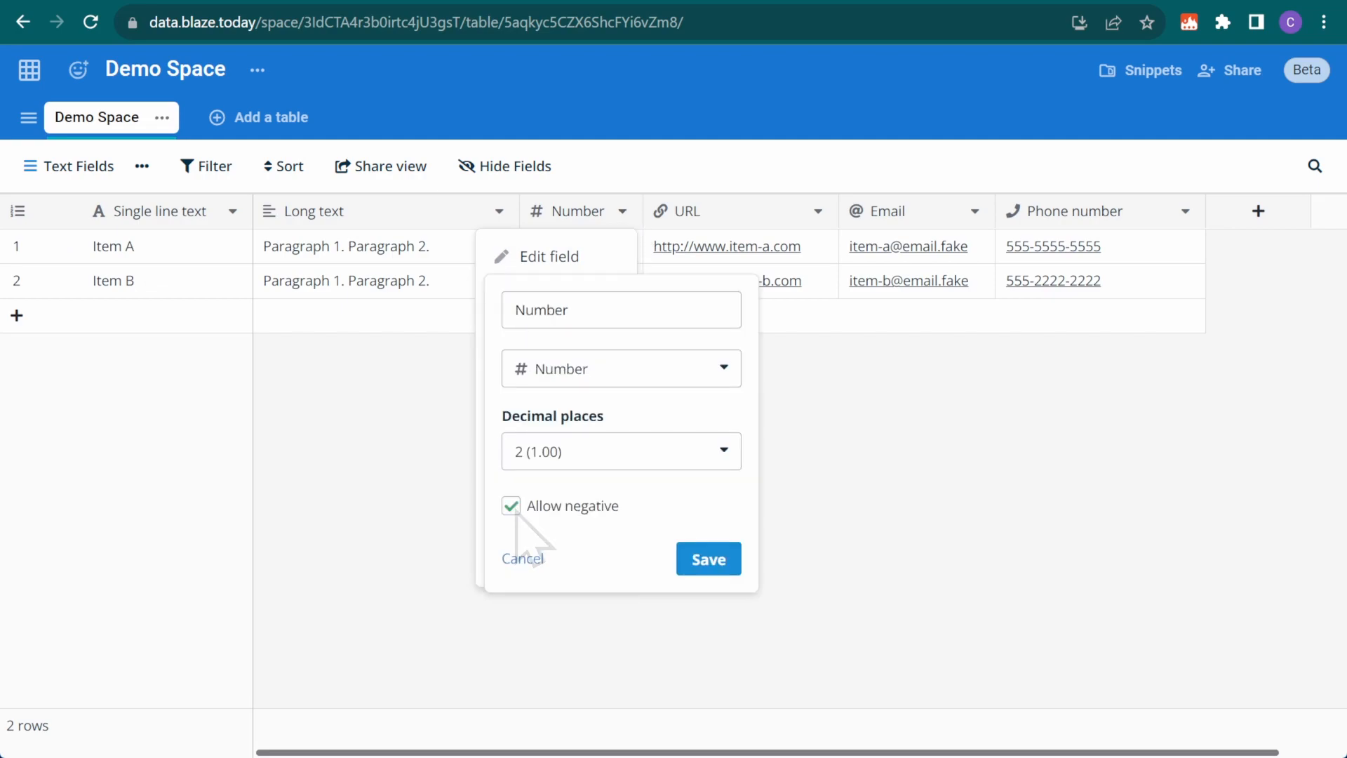
left_click(579, 451)
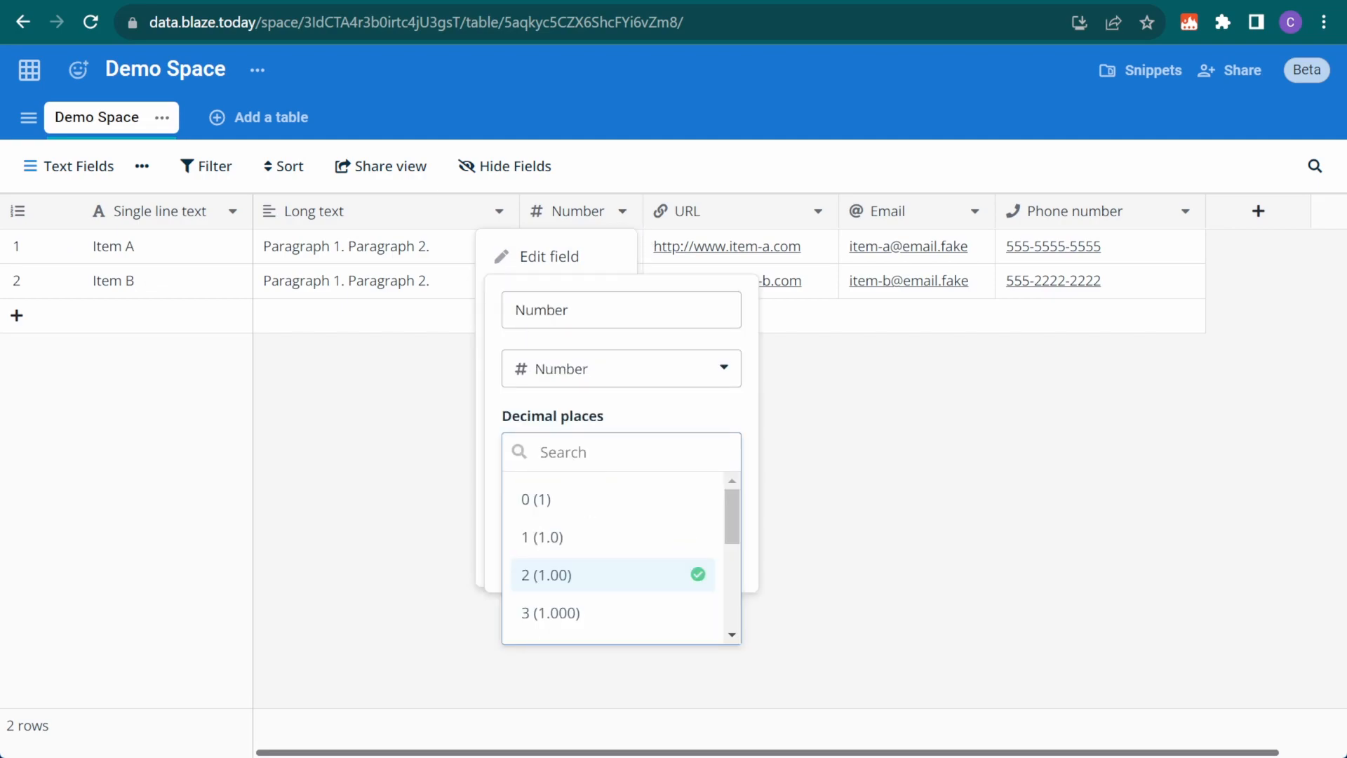
left_click(612, 575)
left_click(639, 247)
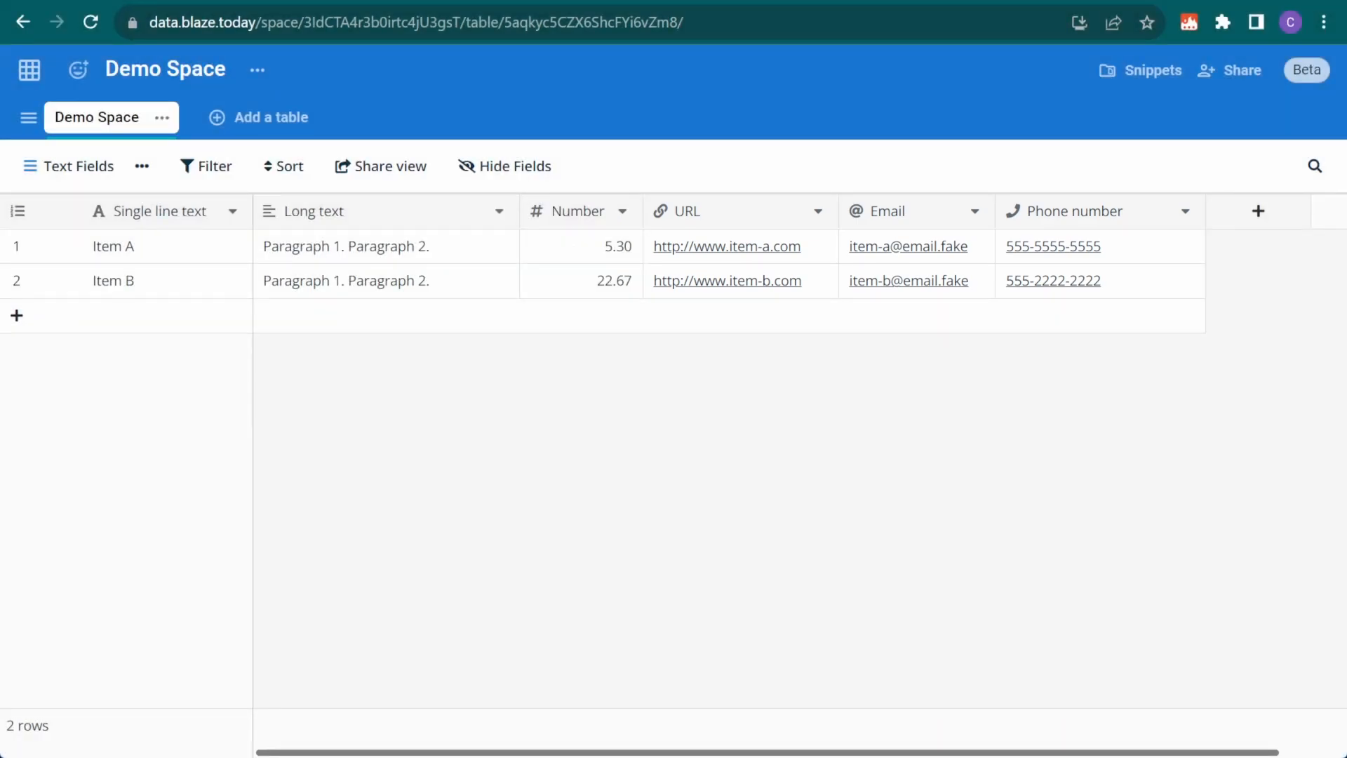
Inspect Item A's URL, email and phone number values
left_click(761, 249)
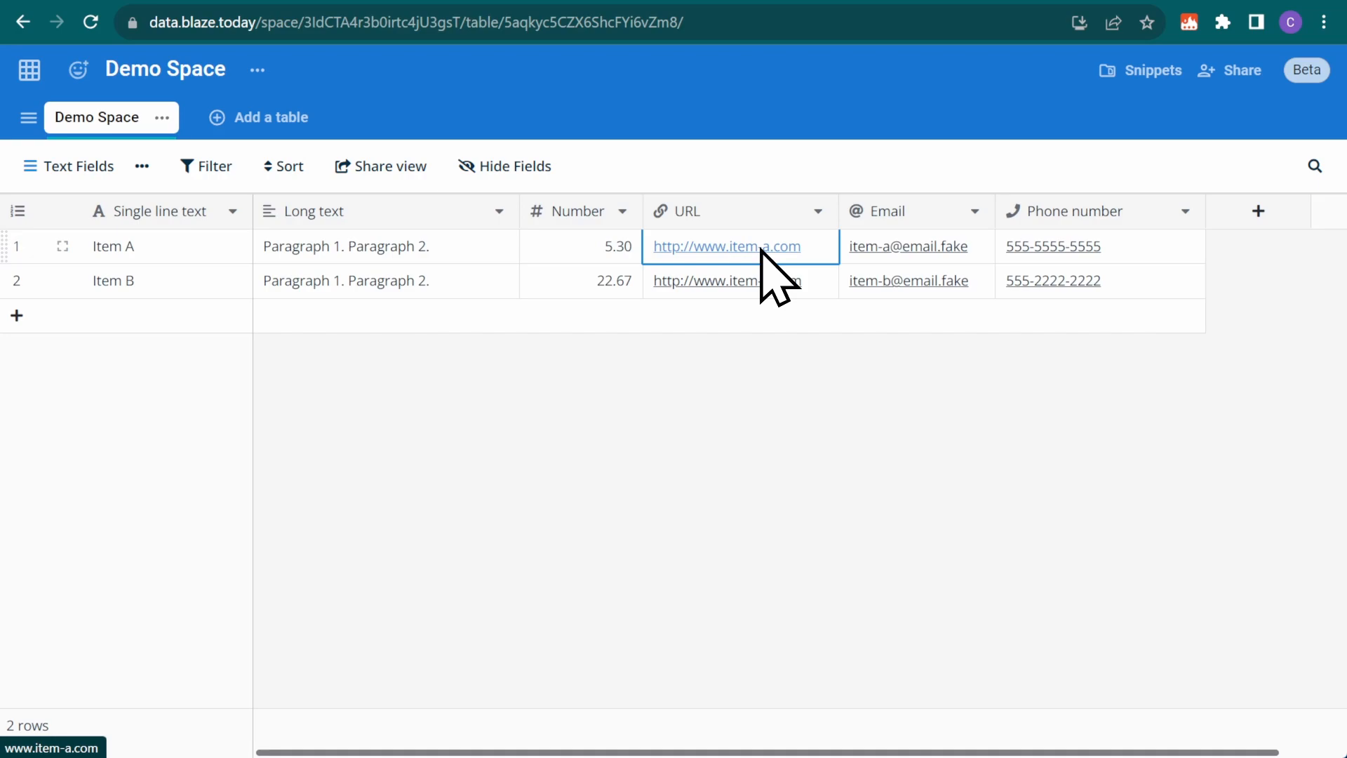
left_click(950, 249)
left_click(1059, 250)
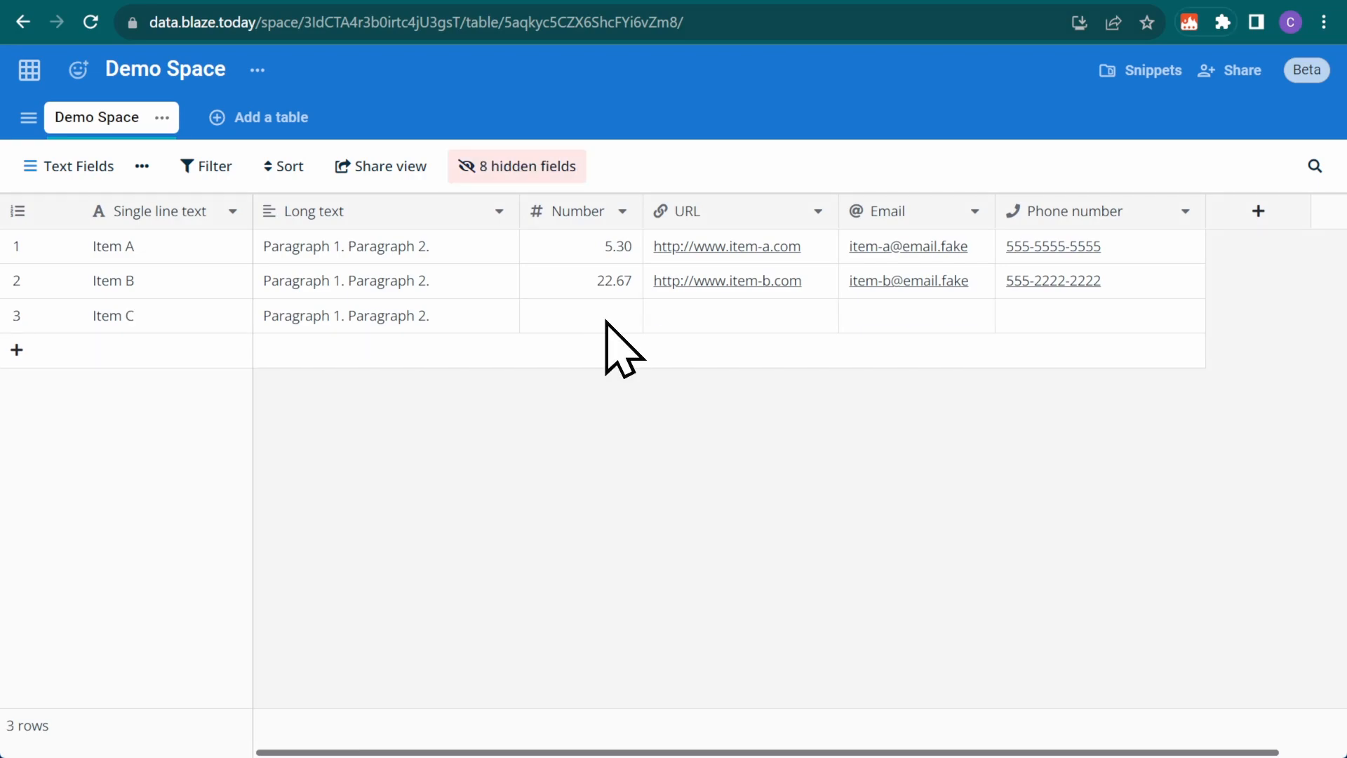
Try 'some text' in Item C's number, URL, email and phone cells, discarding the invalid phone entry
left_click(604, 319)
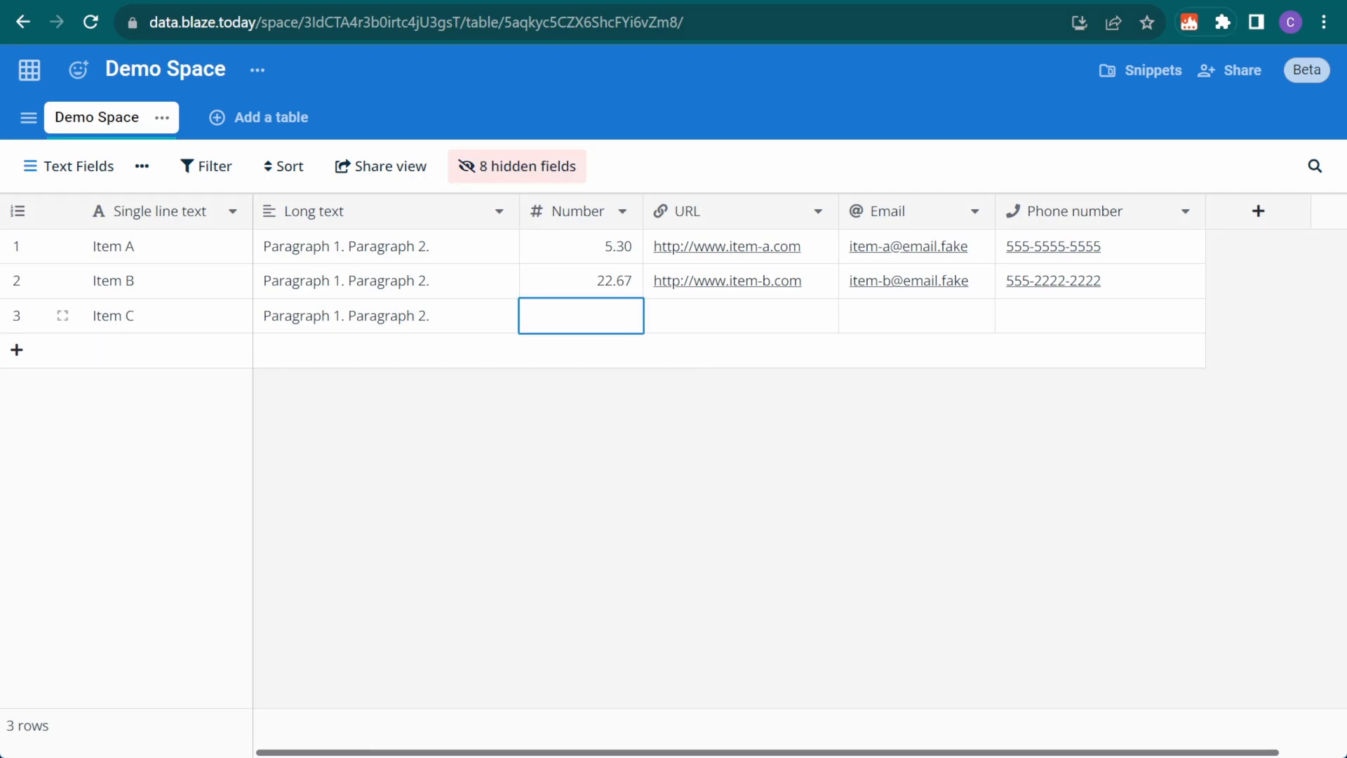
type("some text")
left_click(765, 324)
type("some text")
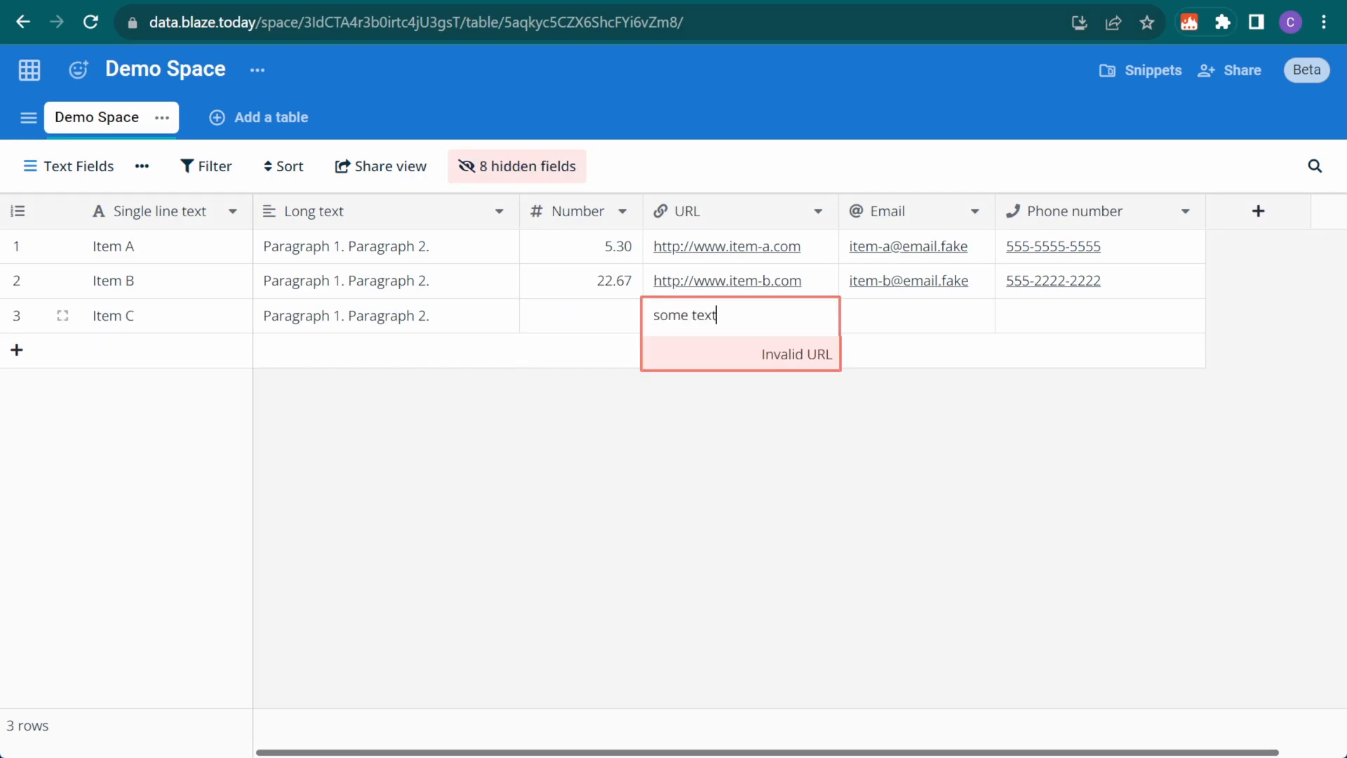
left_click(906, 316)
type("some text")
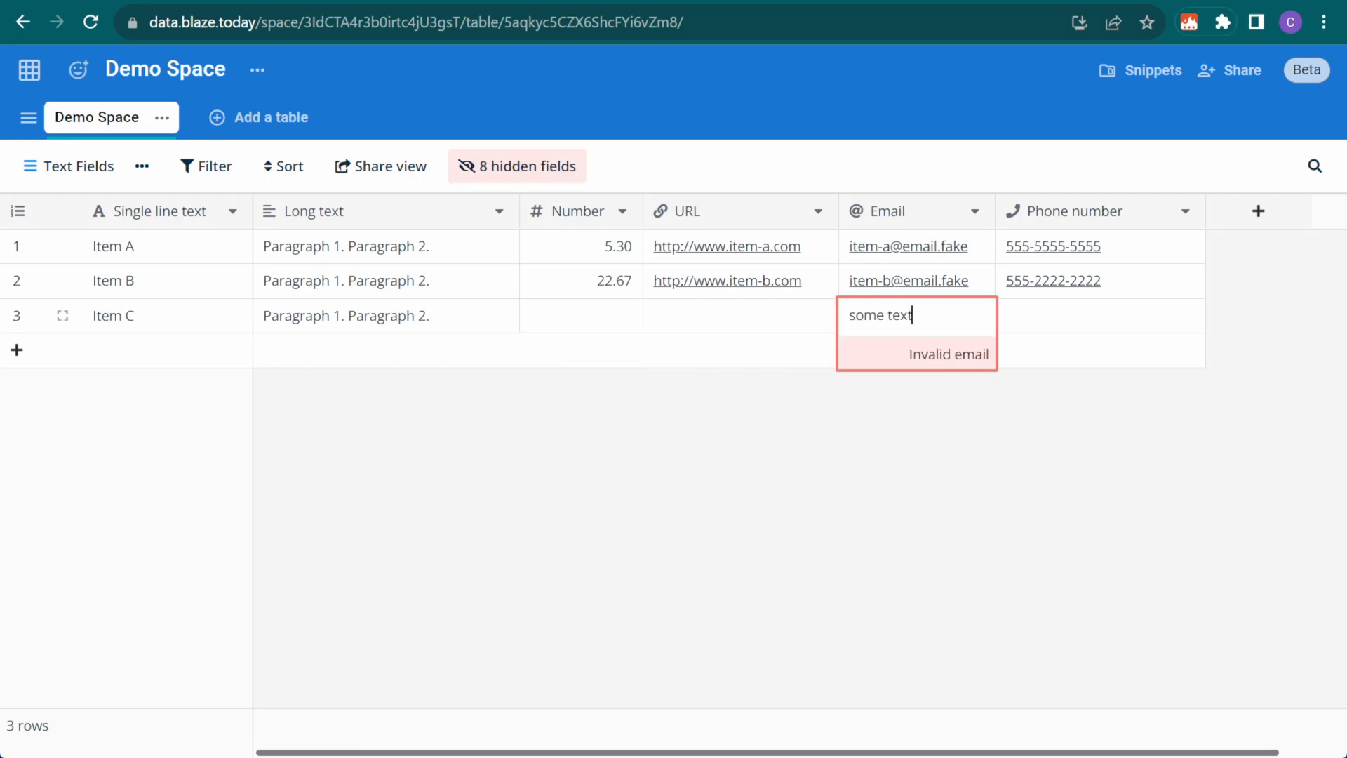
left_click(1119, 319)
type("some text")
key("Escape")
left_click(589, 322)
type("7.84")
left_click(731, 322)
type("http://www.item-c.com")
left_click(912, 317)
type("item-b@email.fake")
left_click(1056, 319)
type("555-3333-3333")
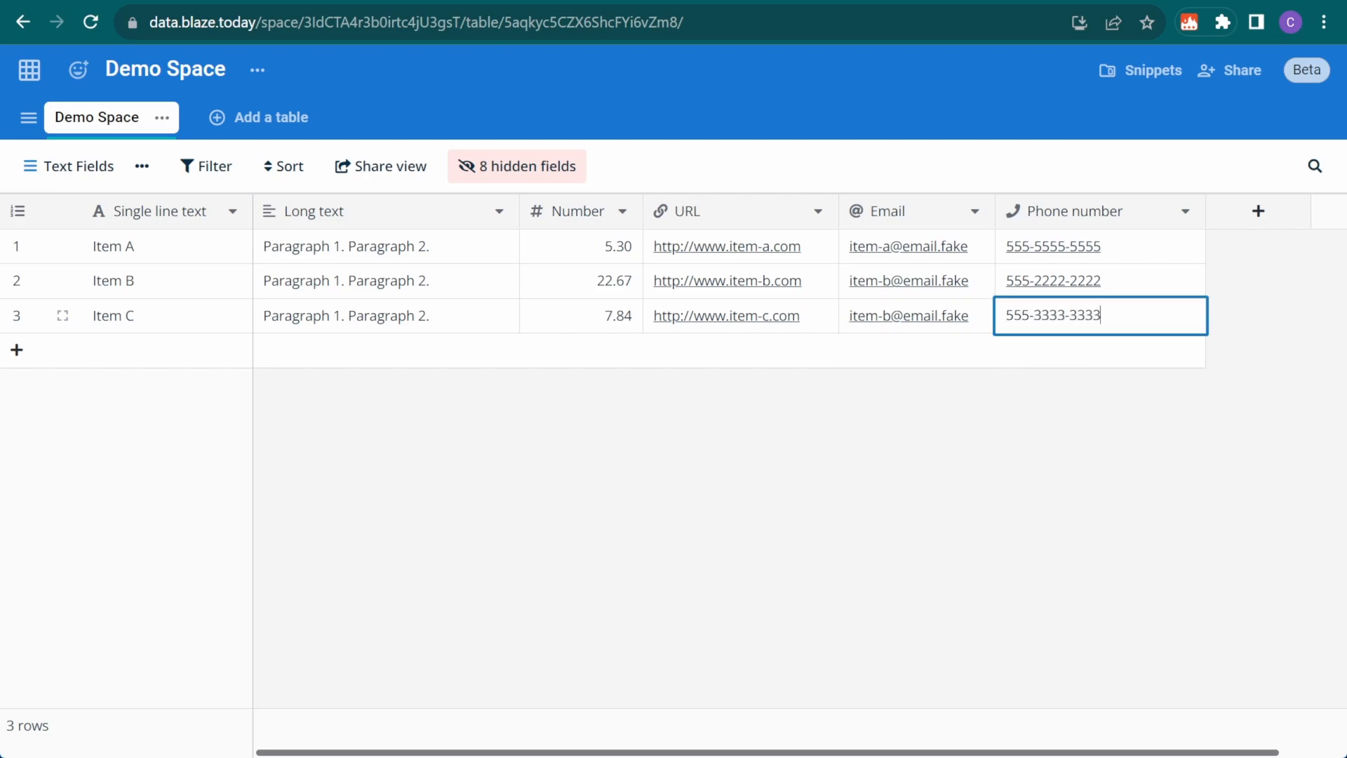
key("Return")
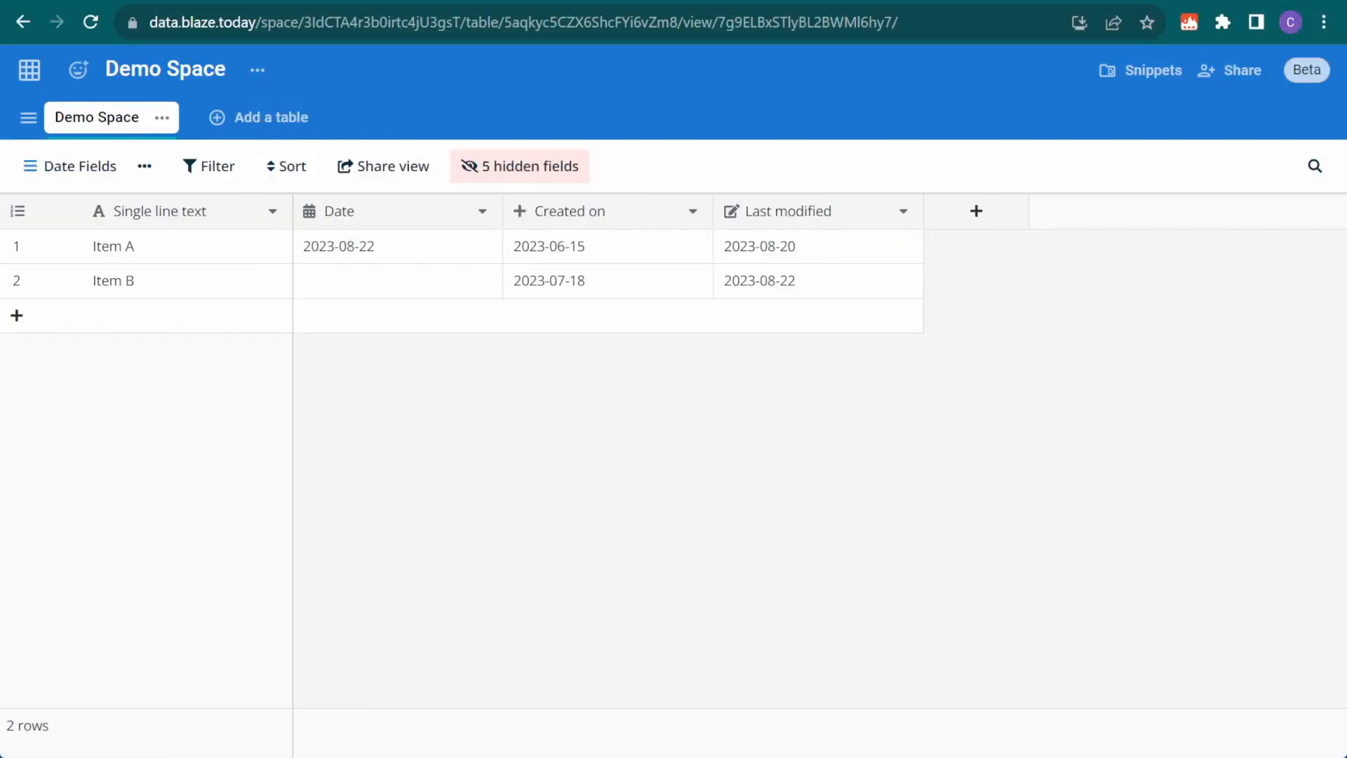
left_click(355, 290)
left_click(355, 290)
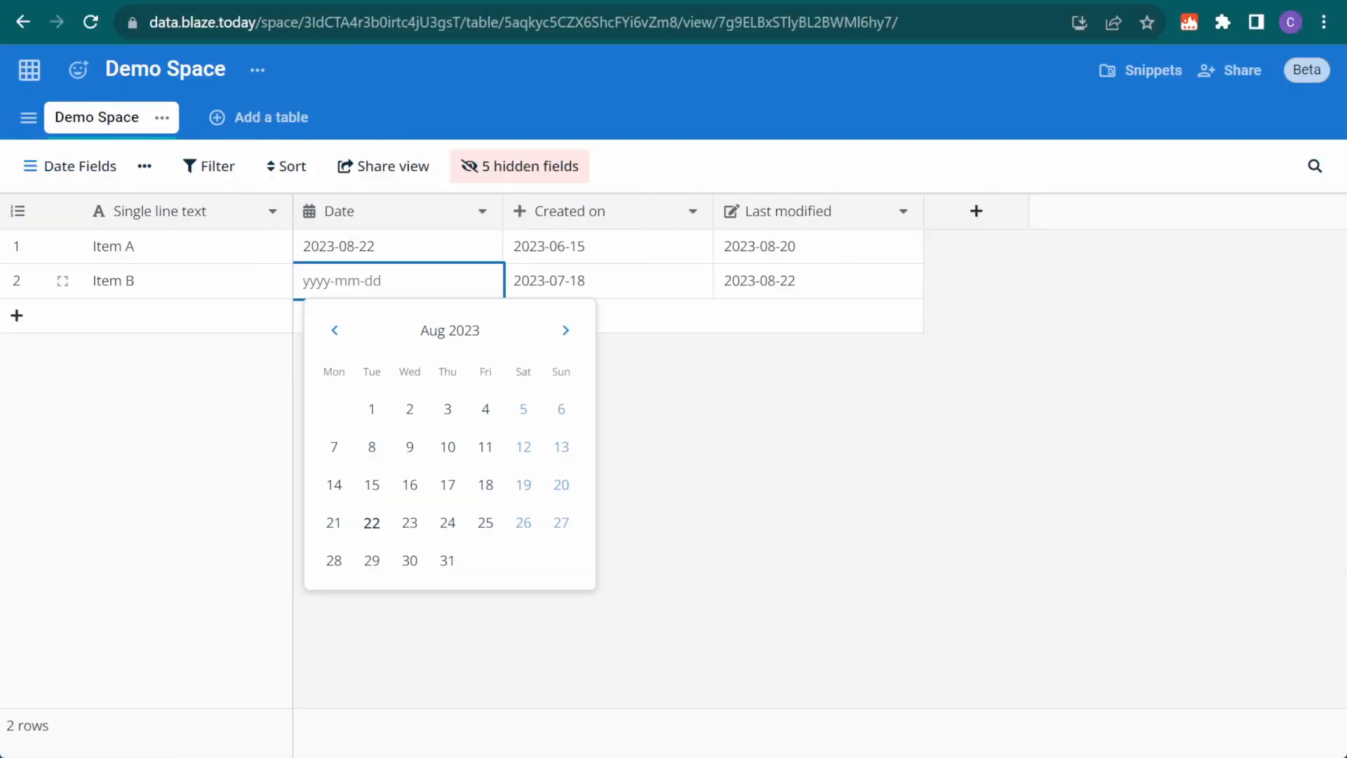
left_click(485, 522)
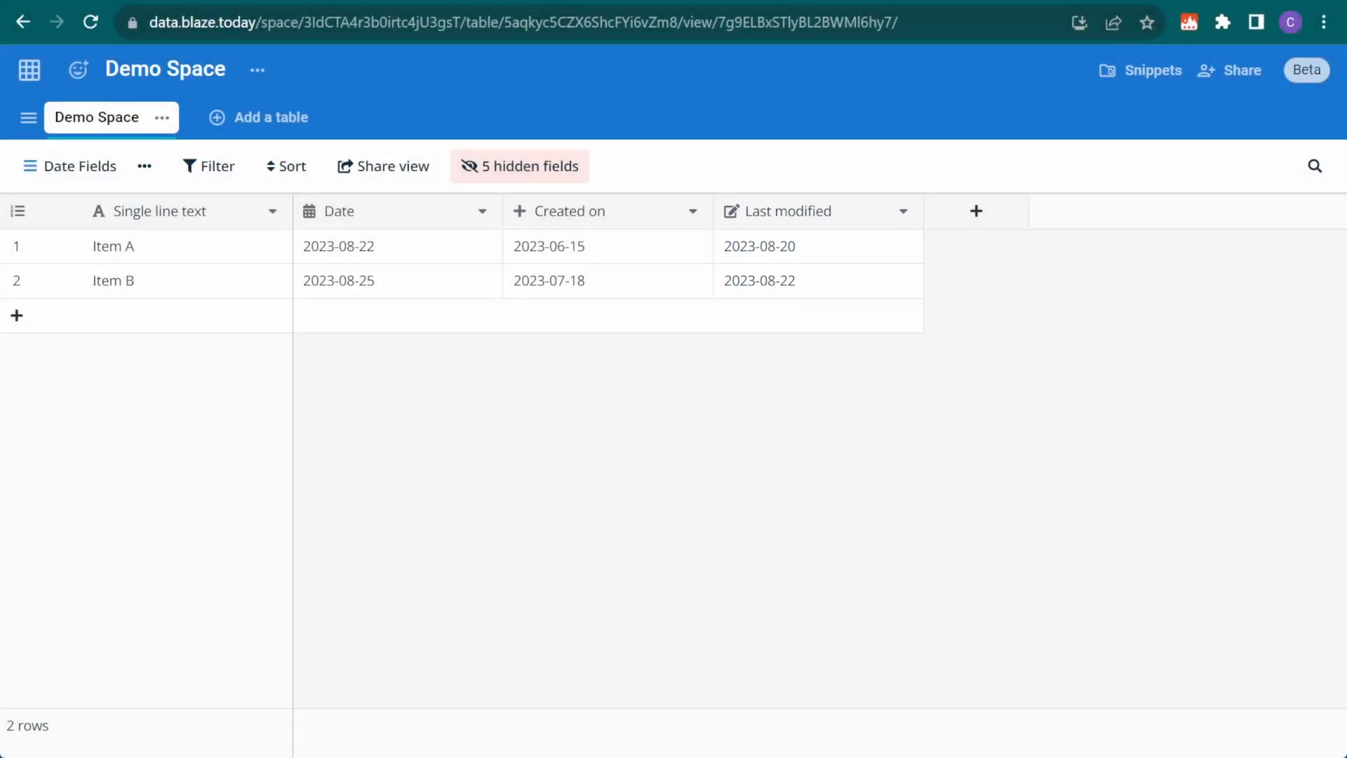
Explore the Date field's time, timezone and format settings, then close without saving
left_click(482, 210)
left_click(467, 257)
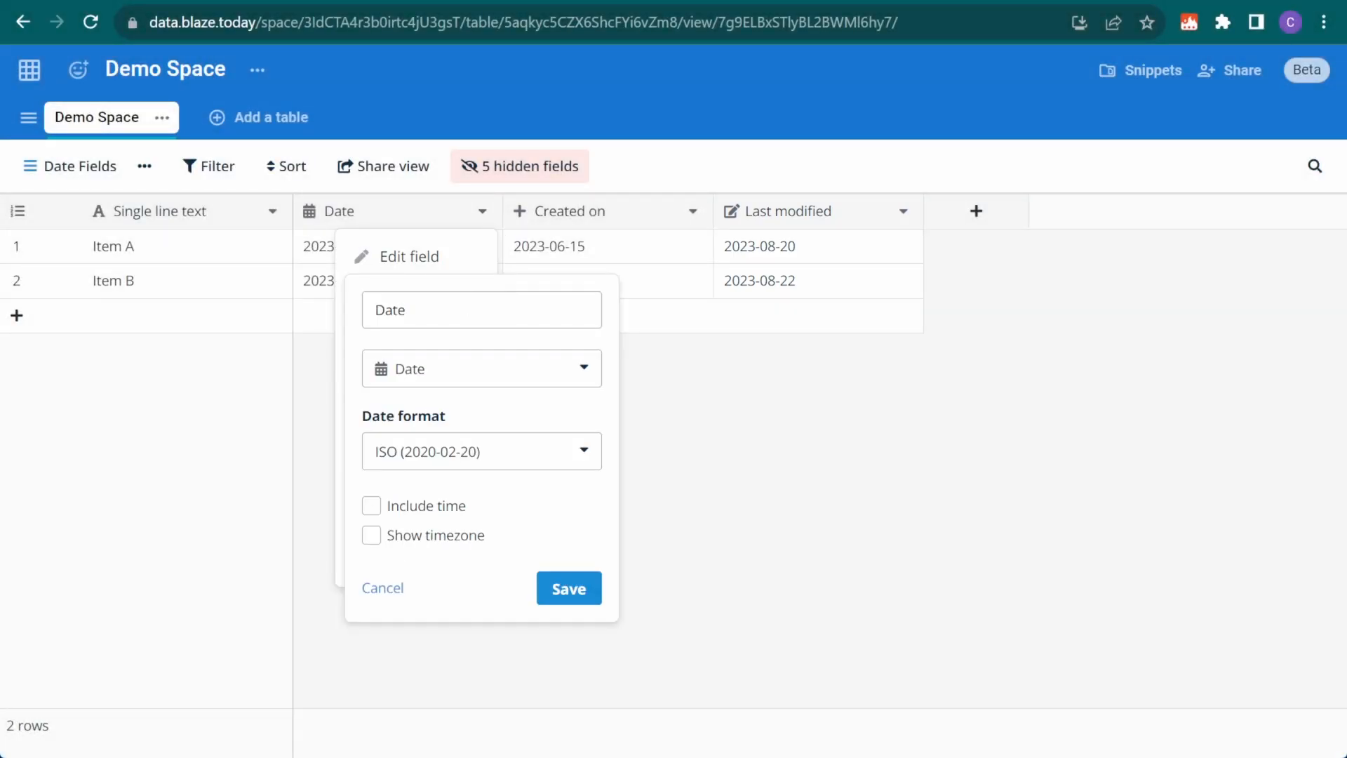
left_click(372, 506)
left_click(373, 507)
left_click(372, 535)
left_click(470, 451)
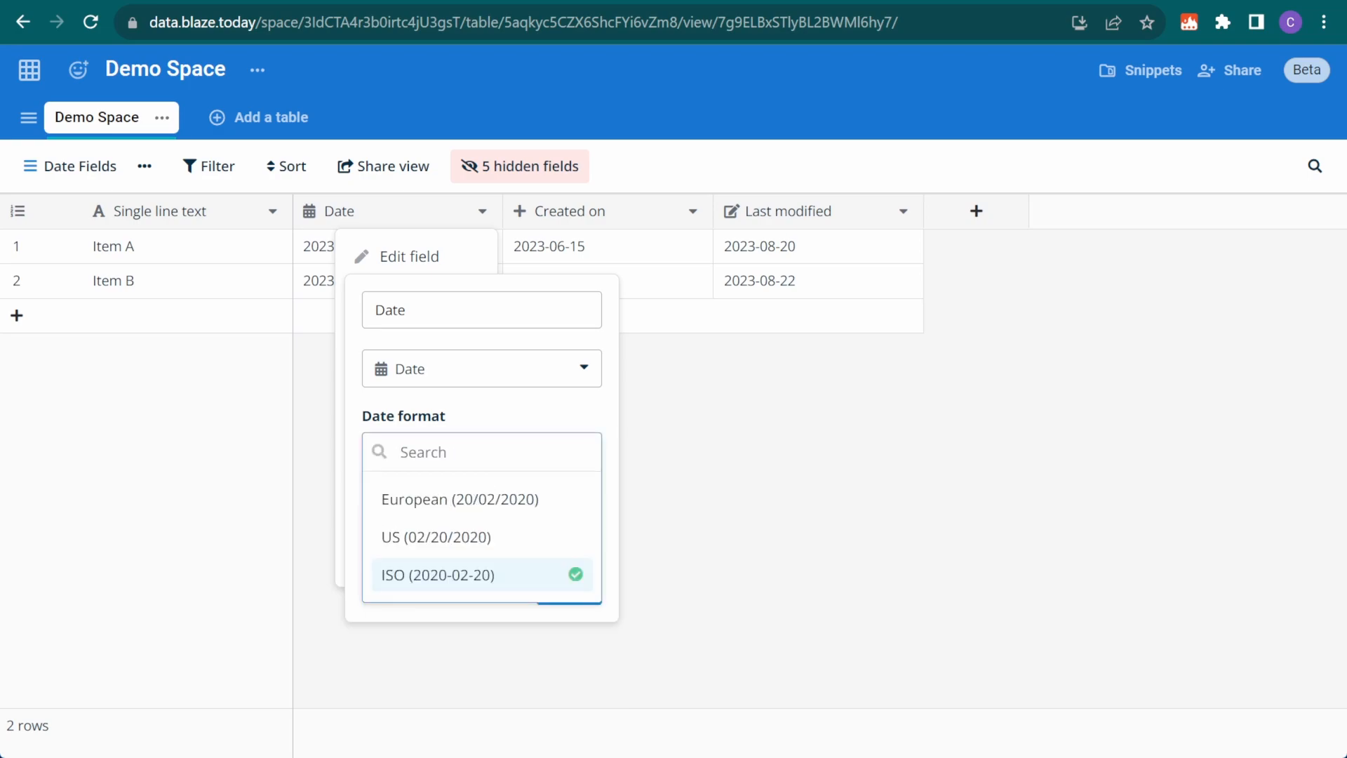
key("Escape")
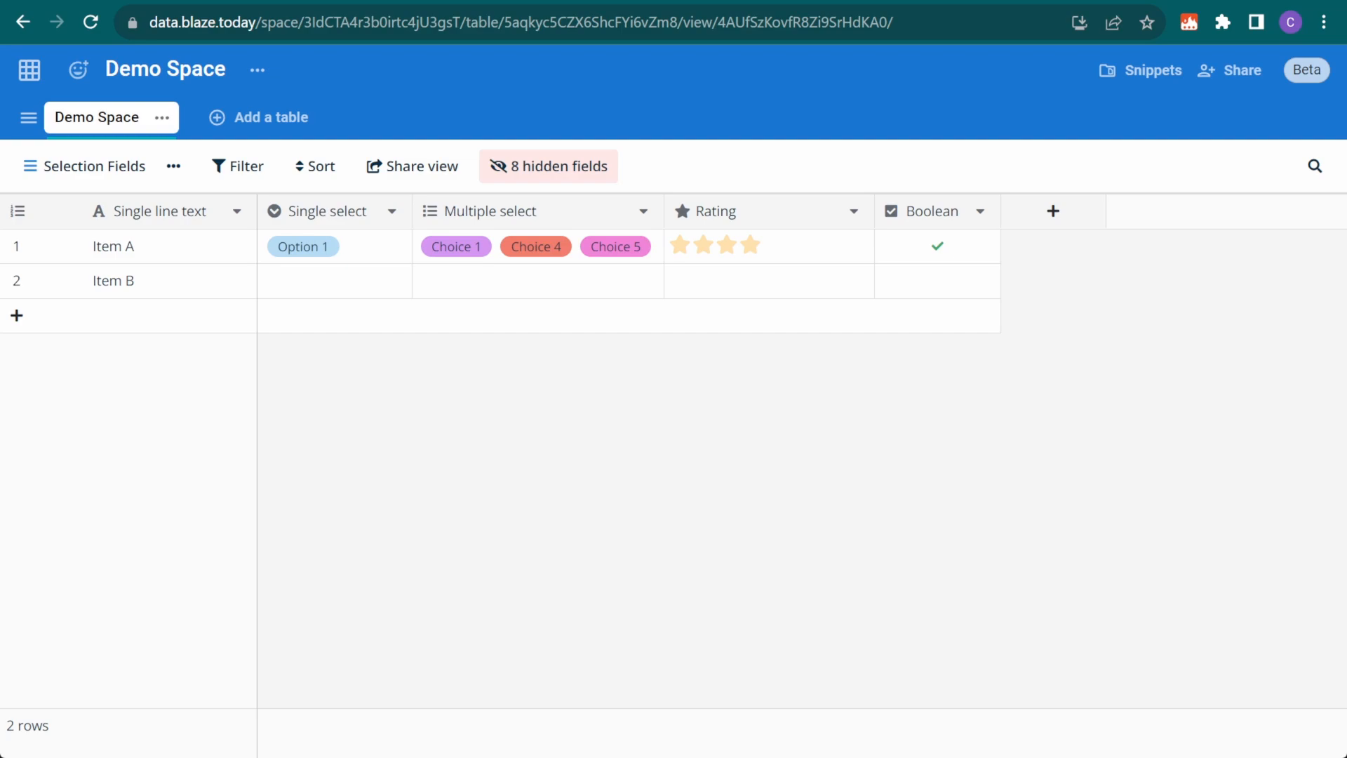
Give Item B Single select Option 3, Multiple select Choice 2 and 3, two stars, and Boolean ticked
double_click(350, 281)
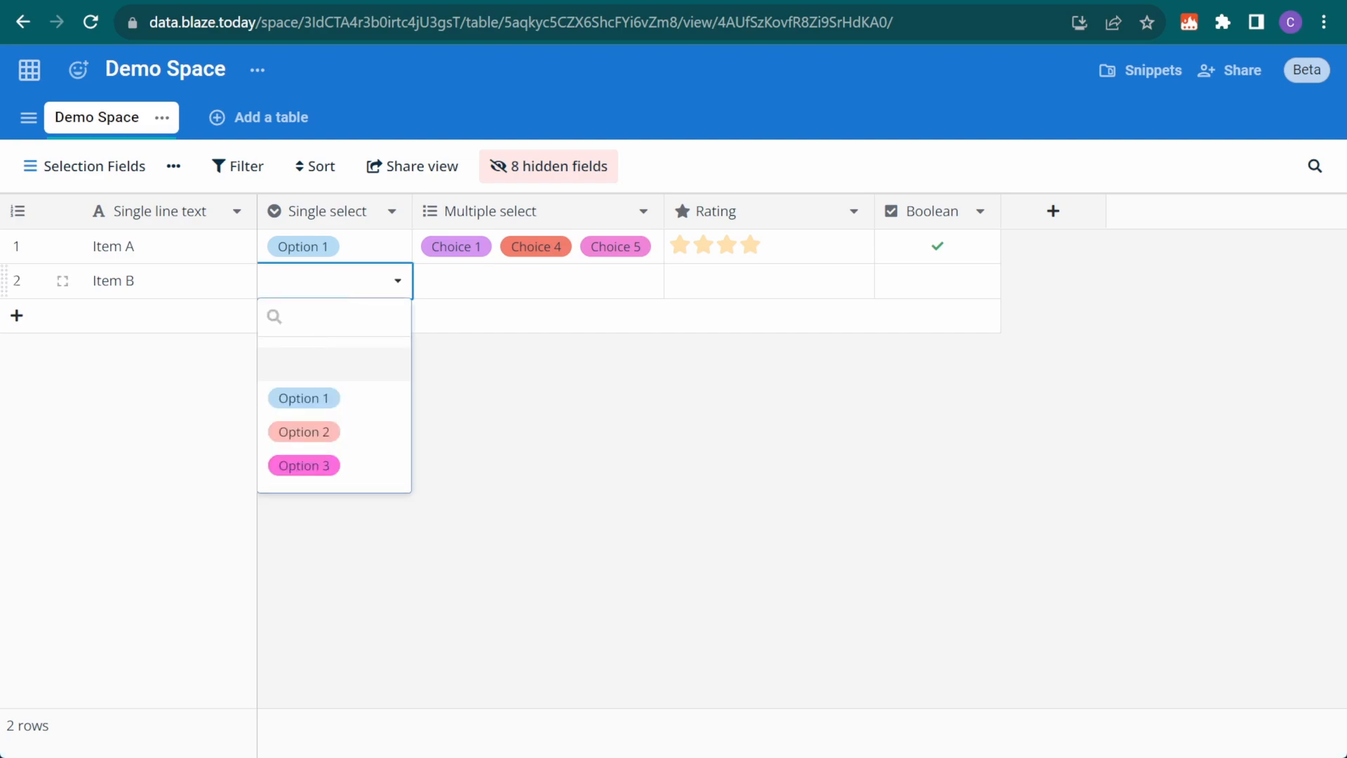
left_click(382, 471)
double_click(430, 284)
left_click(577, 409)
left_click(531, 283)
left_click(541, 400)
left_click(557, 446)
left_click(703, 280)
left_click(938, 280)
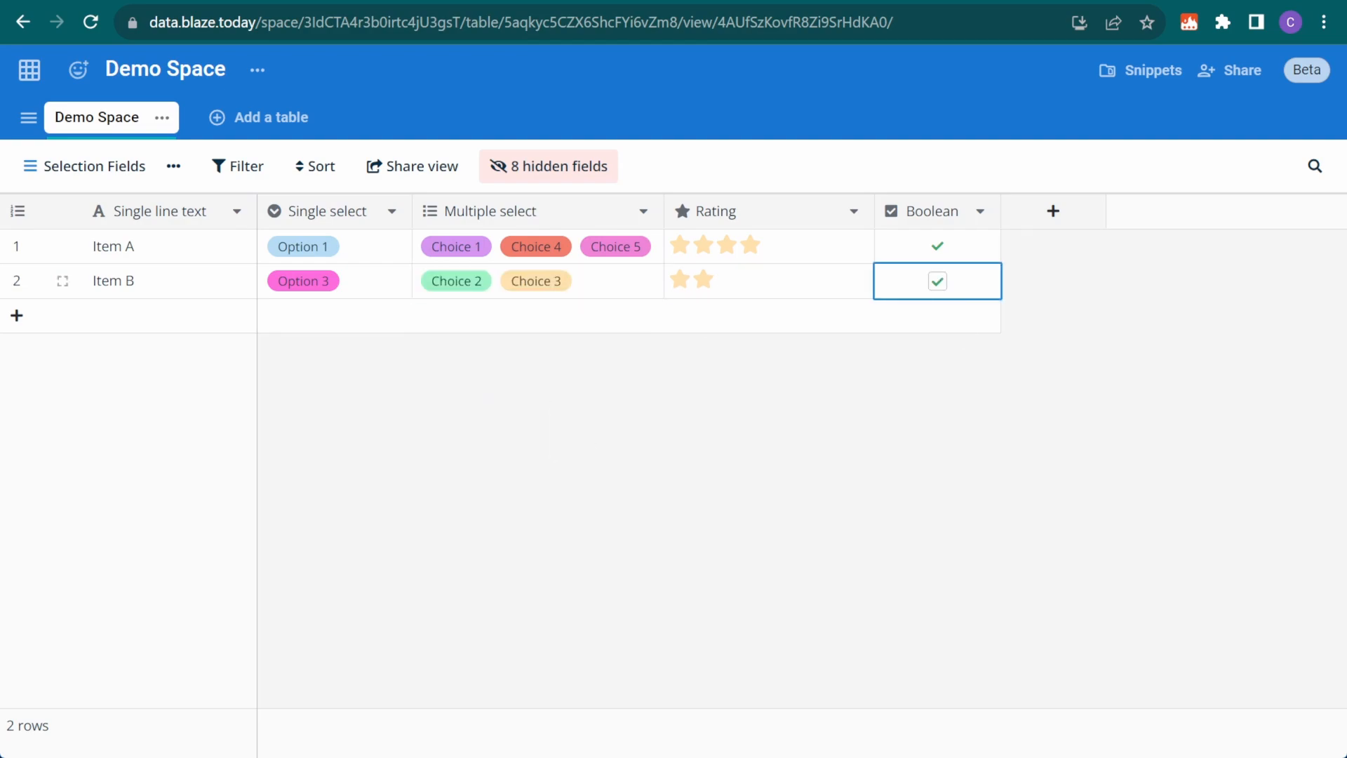
Recolour the Single select field's Option 1 yellow and save
left_click(392, 211)
left_click(372, 256)
left_click(302, 447)
left_click(459, 635)
left_click(478, 608)
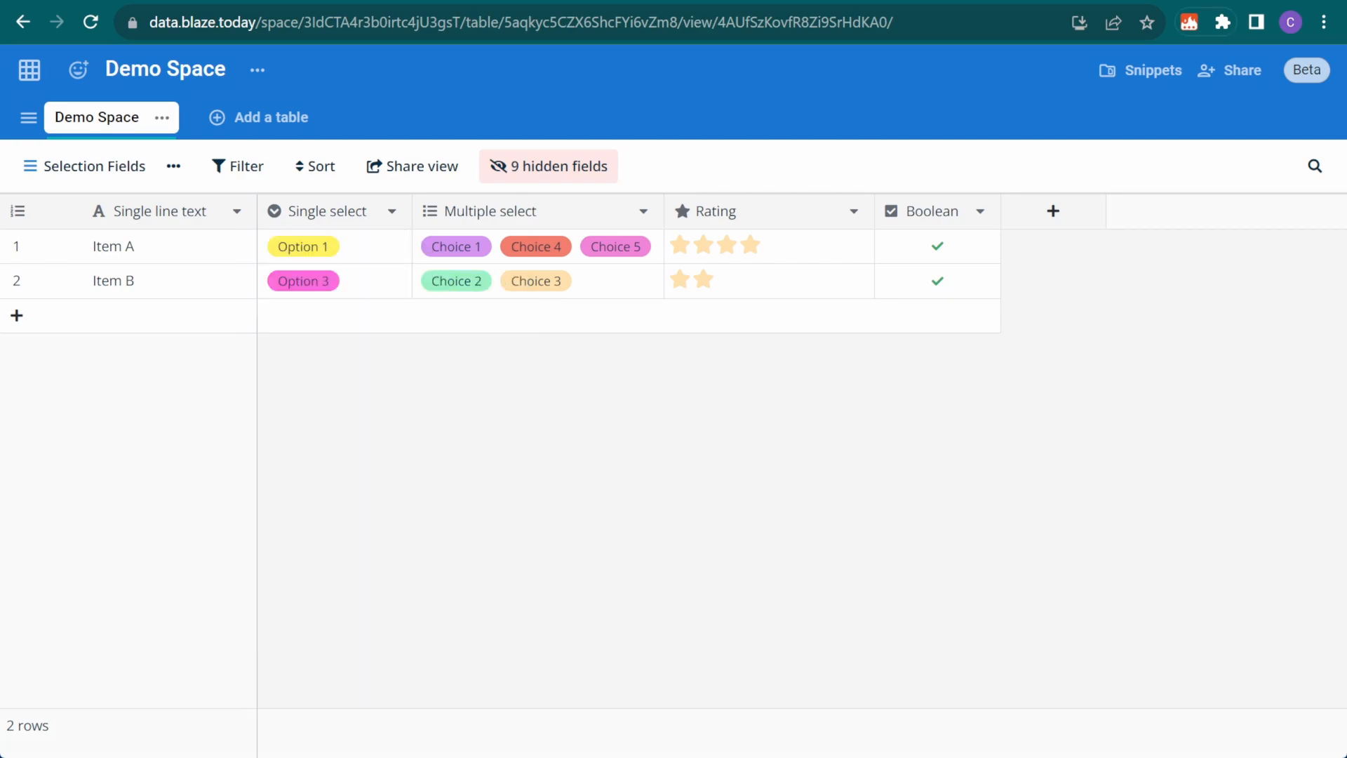
Make the Rating field red hearts with a maximum of 3 and save
left_click(854, 211)
left_click(826, 256)
left_click(751, 453)
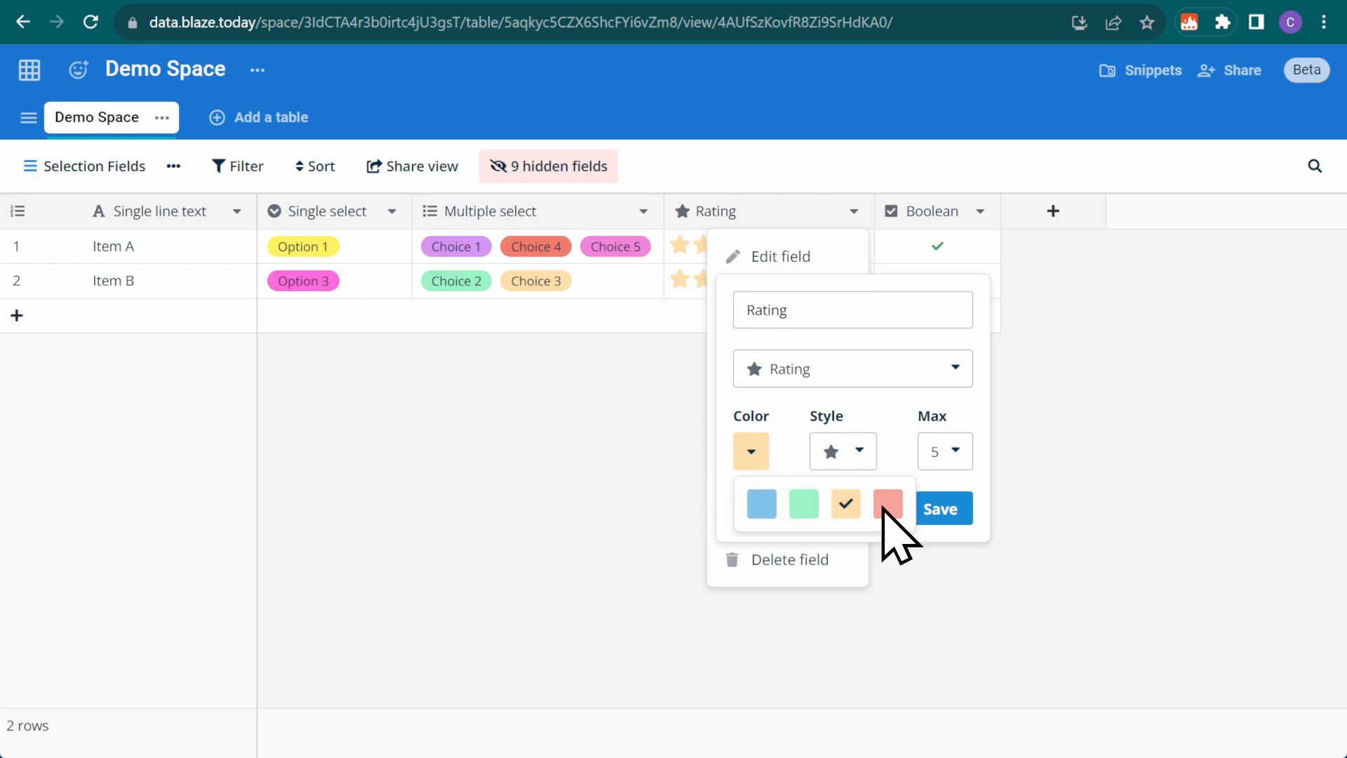
left_click(889, 506)
left_click(859, 451)
left_click(868, 499)
left_click(955, 452)
left_click(938, 499)
left_click(941, 509)
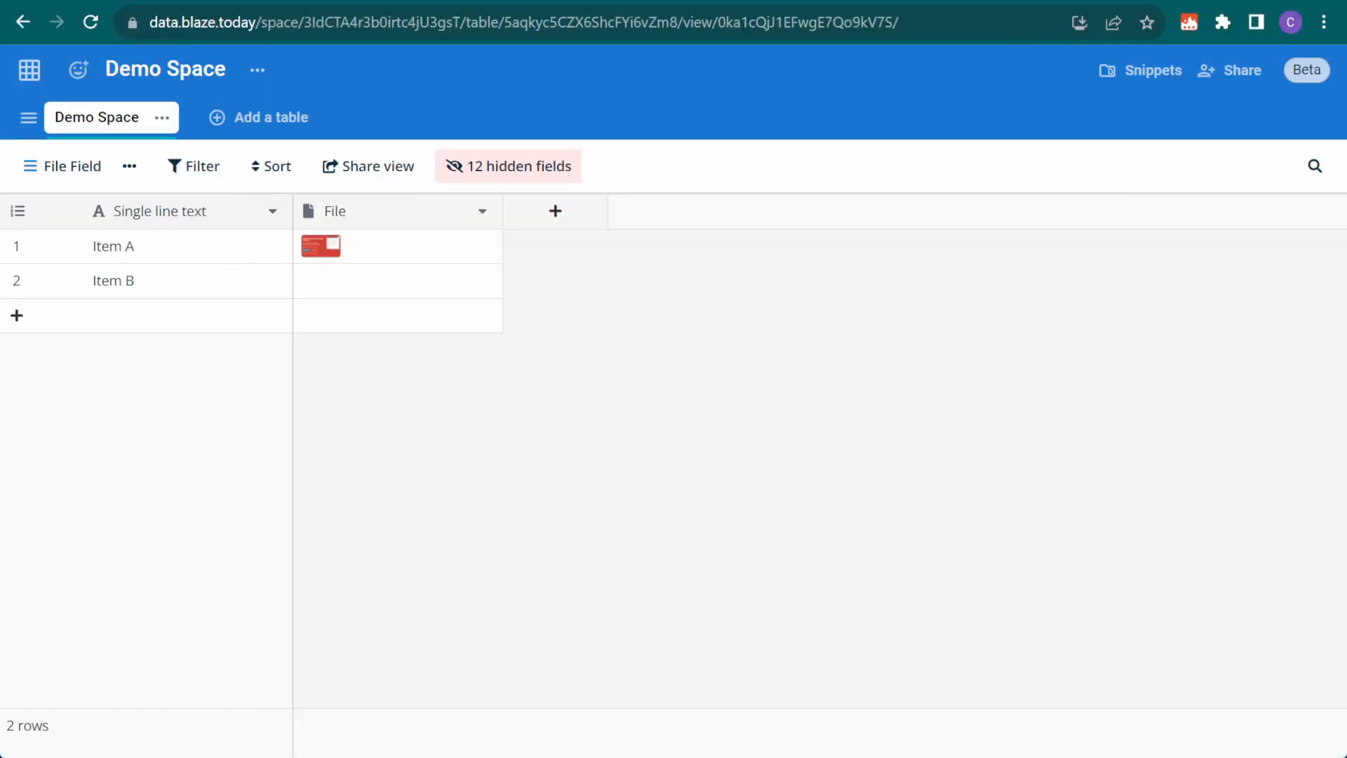
Drag Screenshot 2.png from the Images folder onto Item B's File cell
key("alt+Tab")
left_click_drag(887, 421, 421, 284)
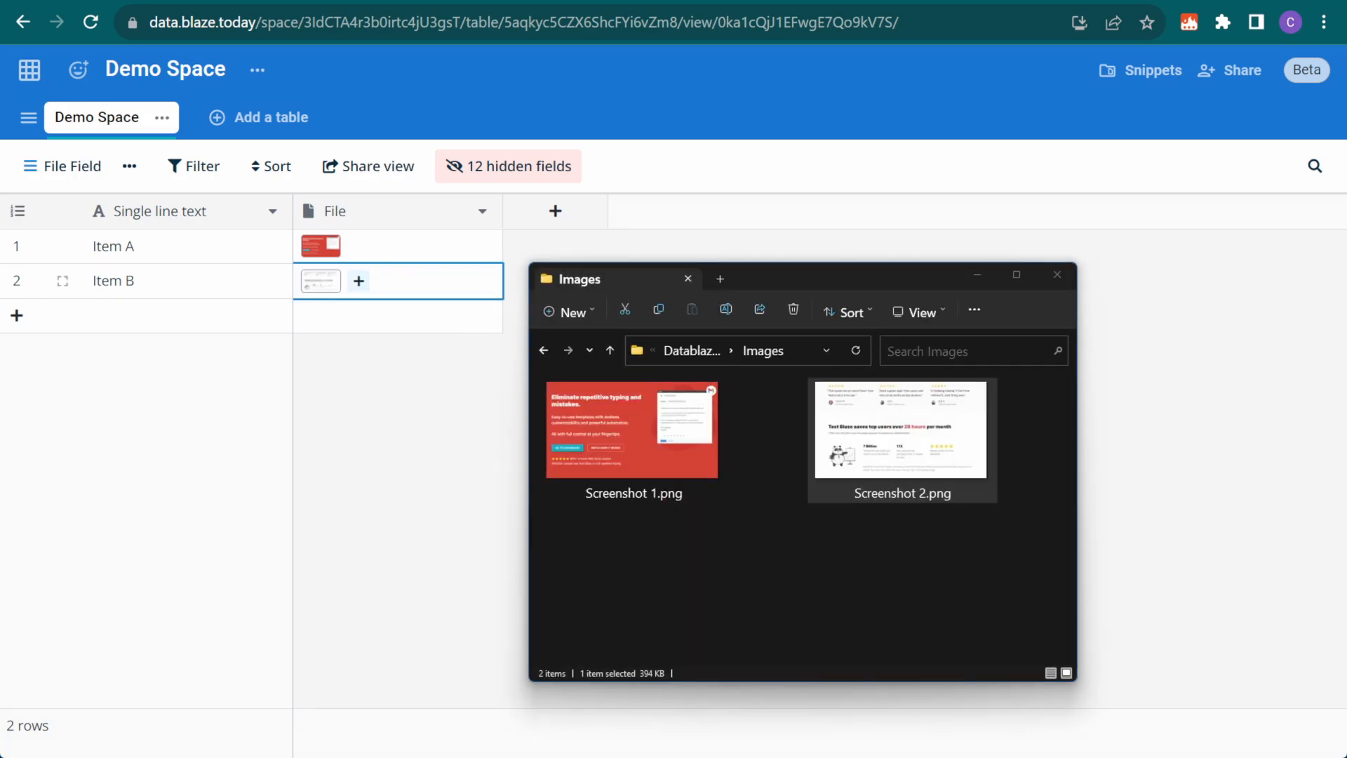
left_click(421, 421)
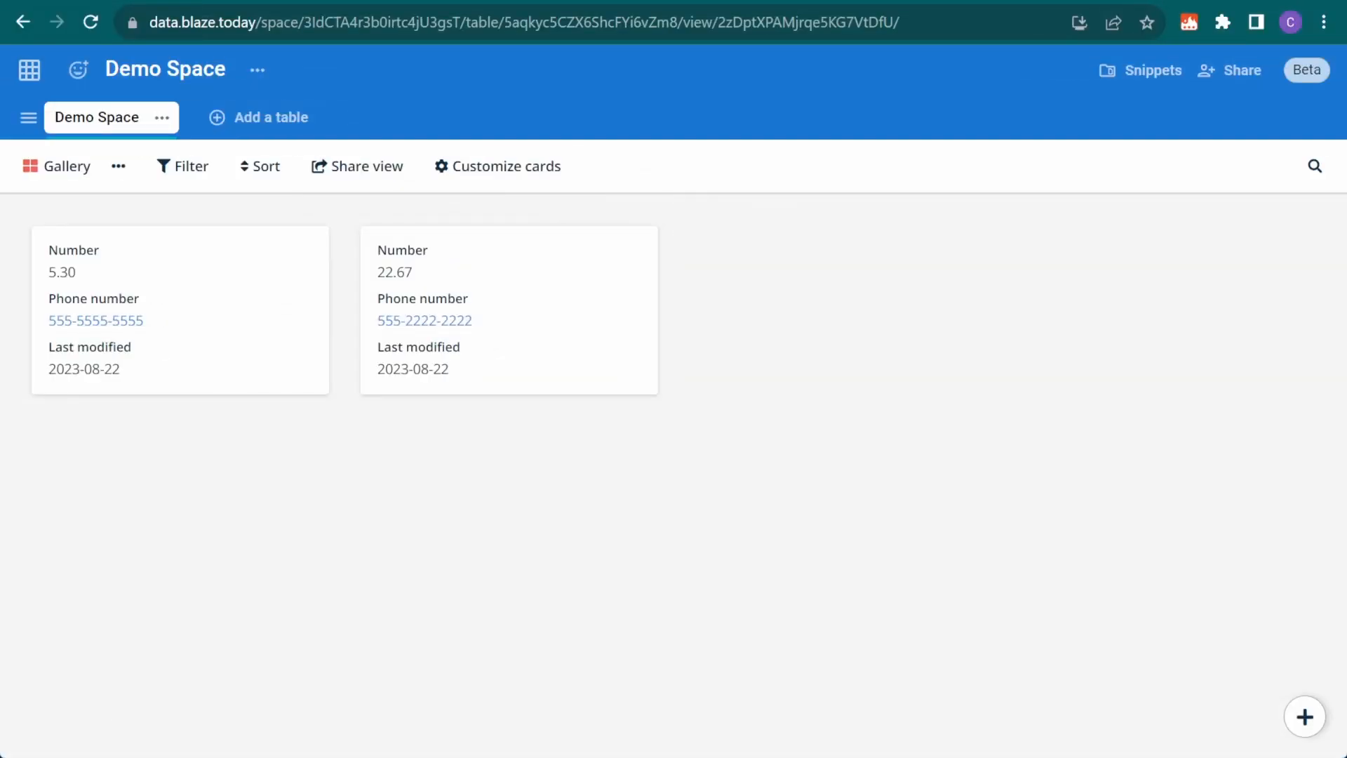
Set the gallery card cover field to File and close the card settings
left_click(527, 171)
left_click(533, 252)
left_click(523, 341)
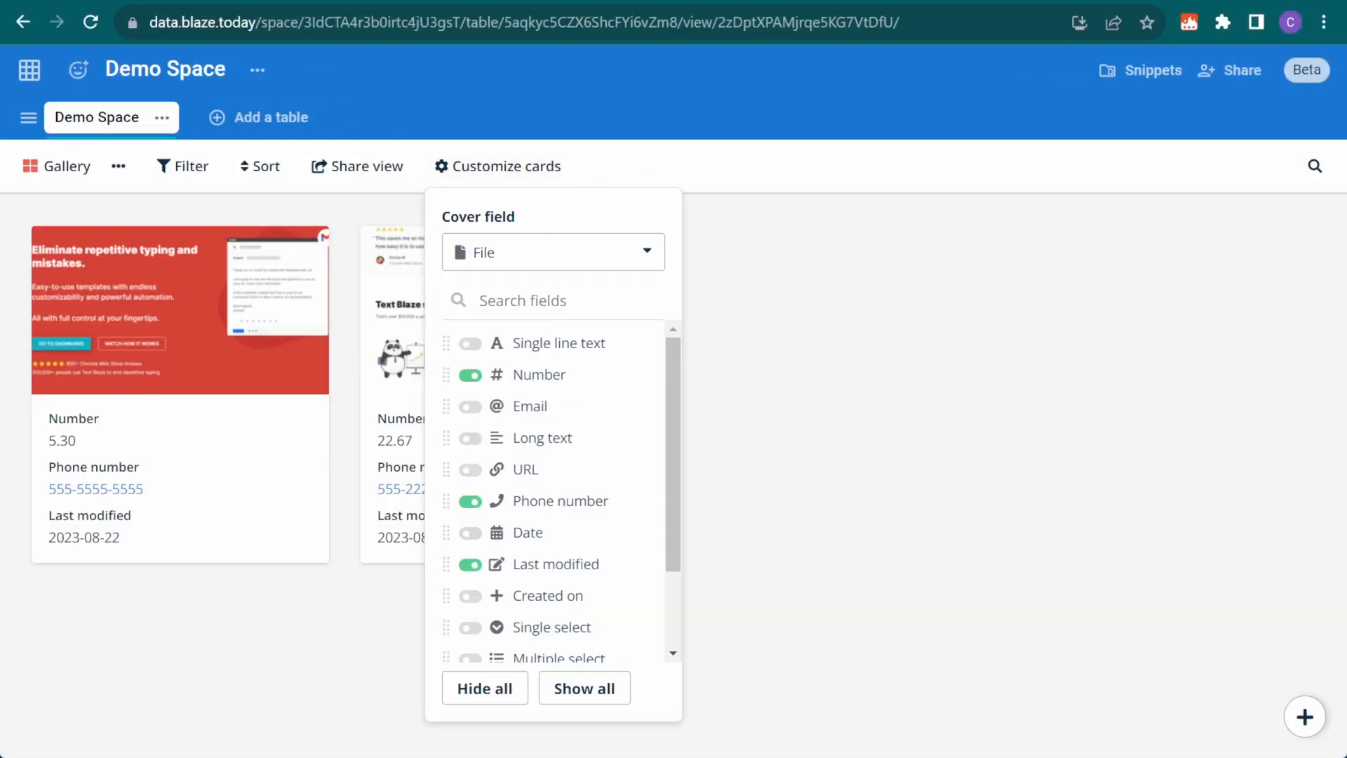
key("Escape")
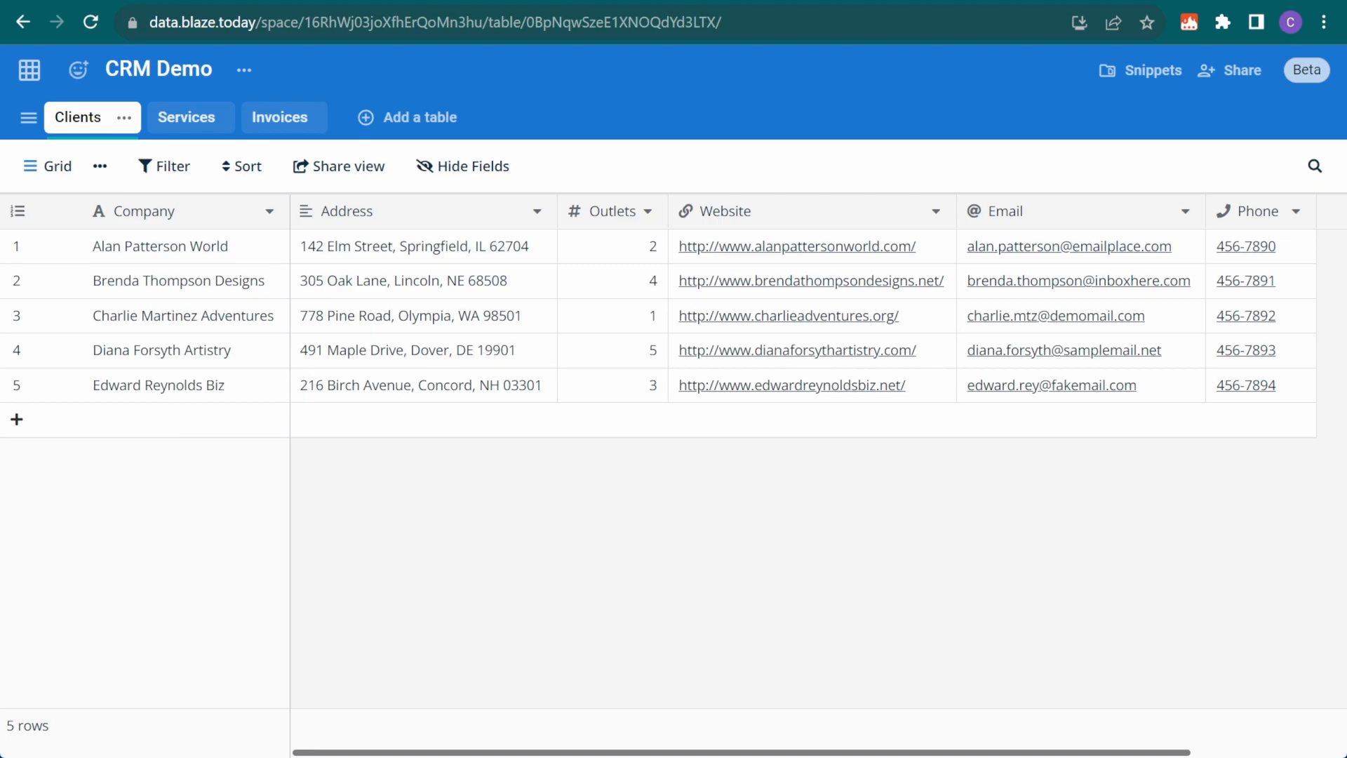
In Invoices, create a Client link field to Clients without a related field, and assign INV-ABC-0001 a client
left_click(180, 118)
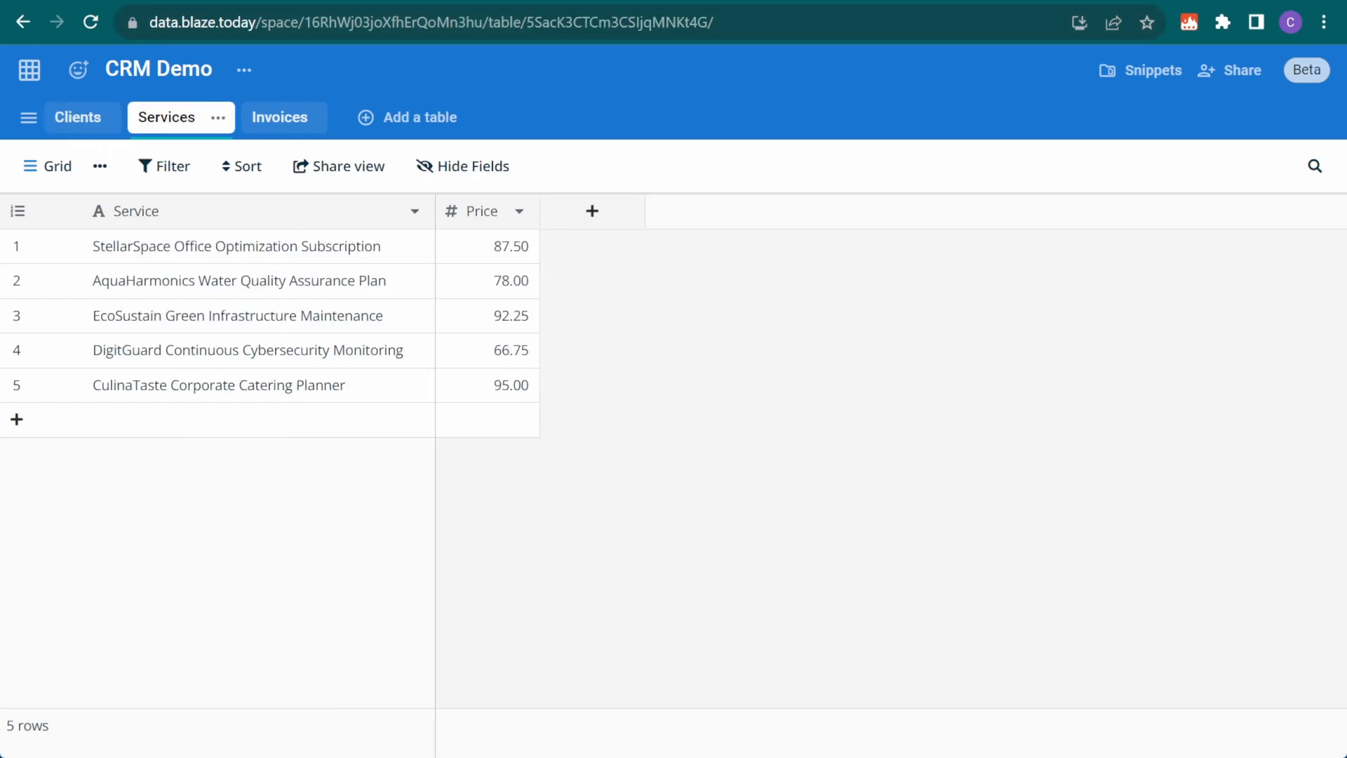
left_click(298, 122)
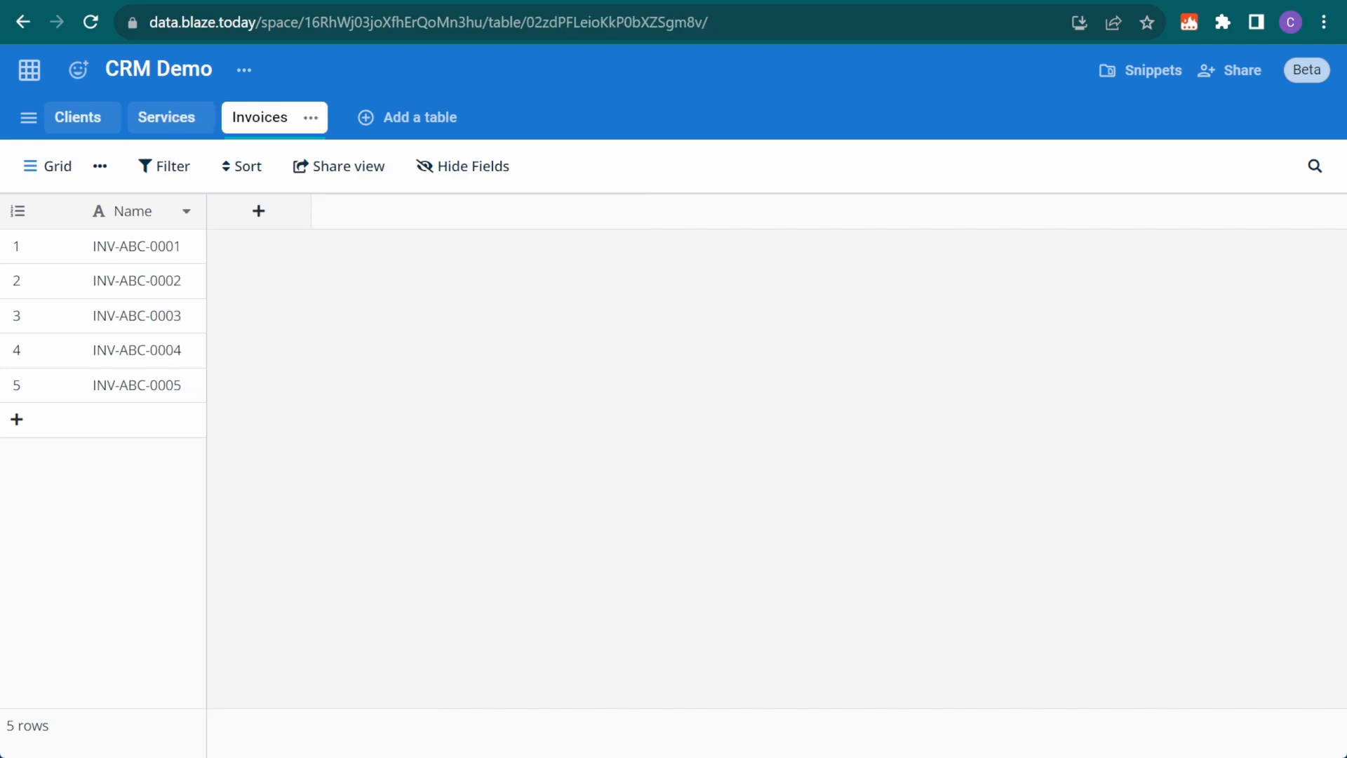
left_click(261, 212)
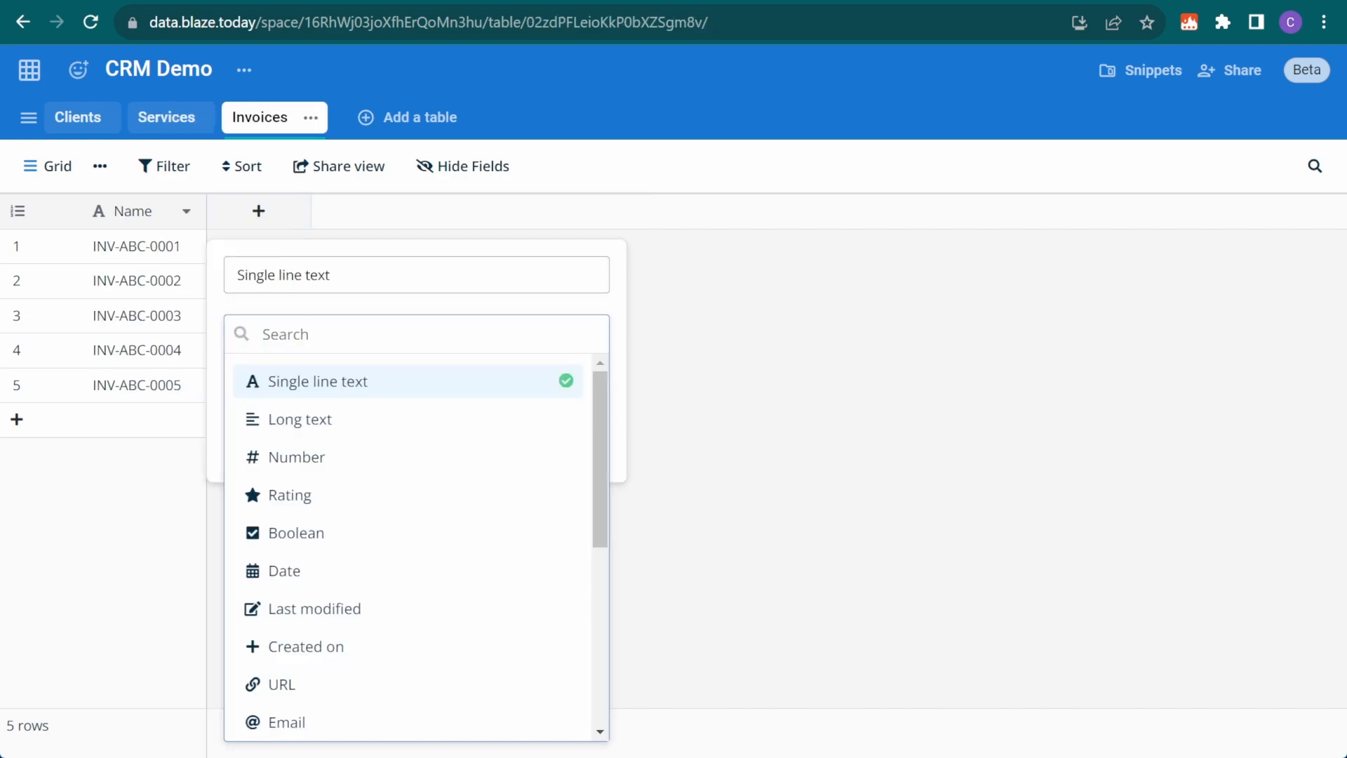
type("link")
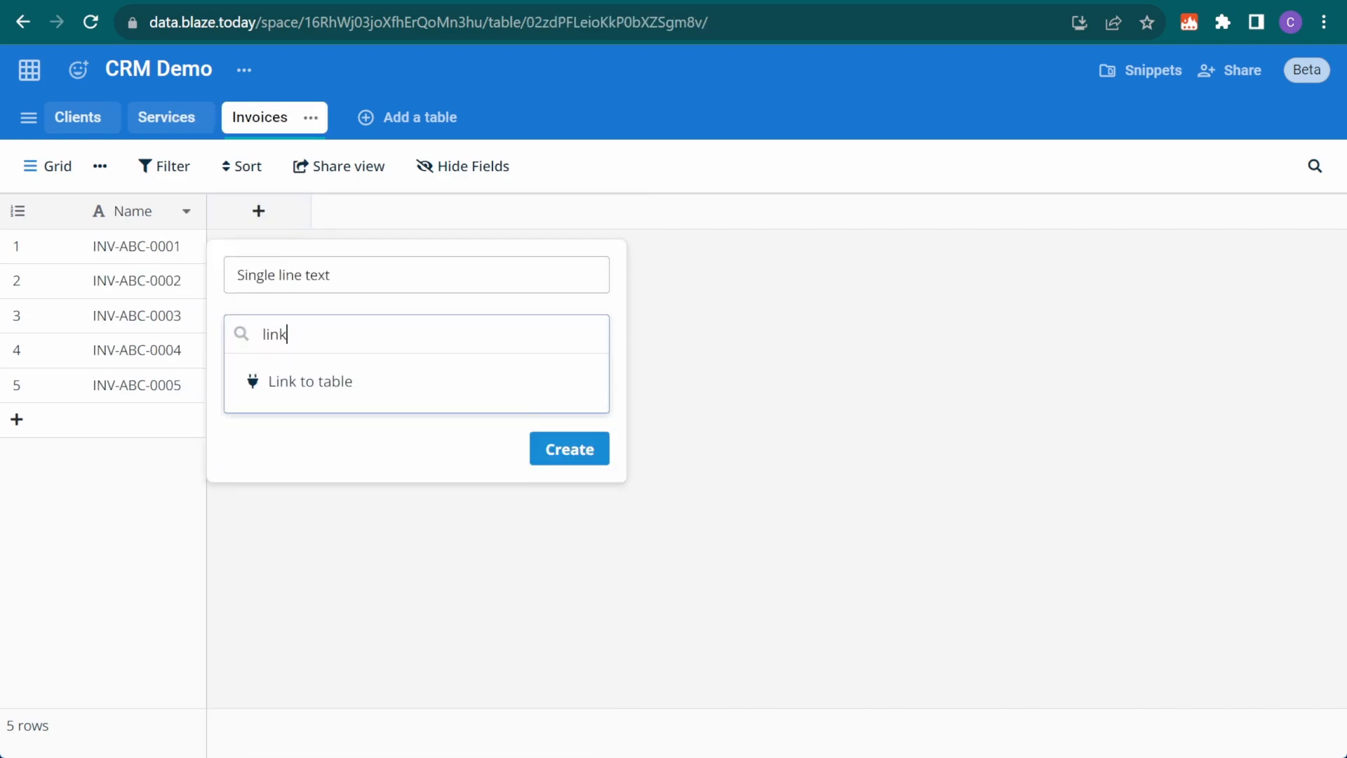
left_click(390, 386)
triple_click(318, 274)
type("Client")
left_click(357, 417)
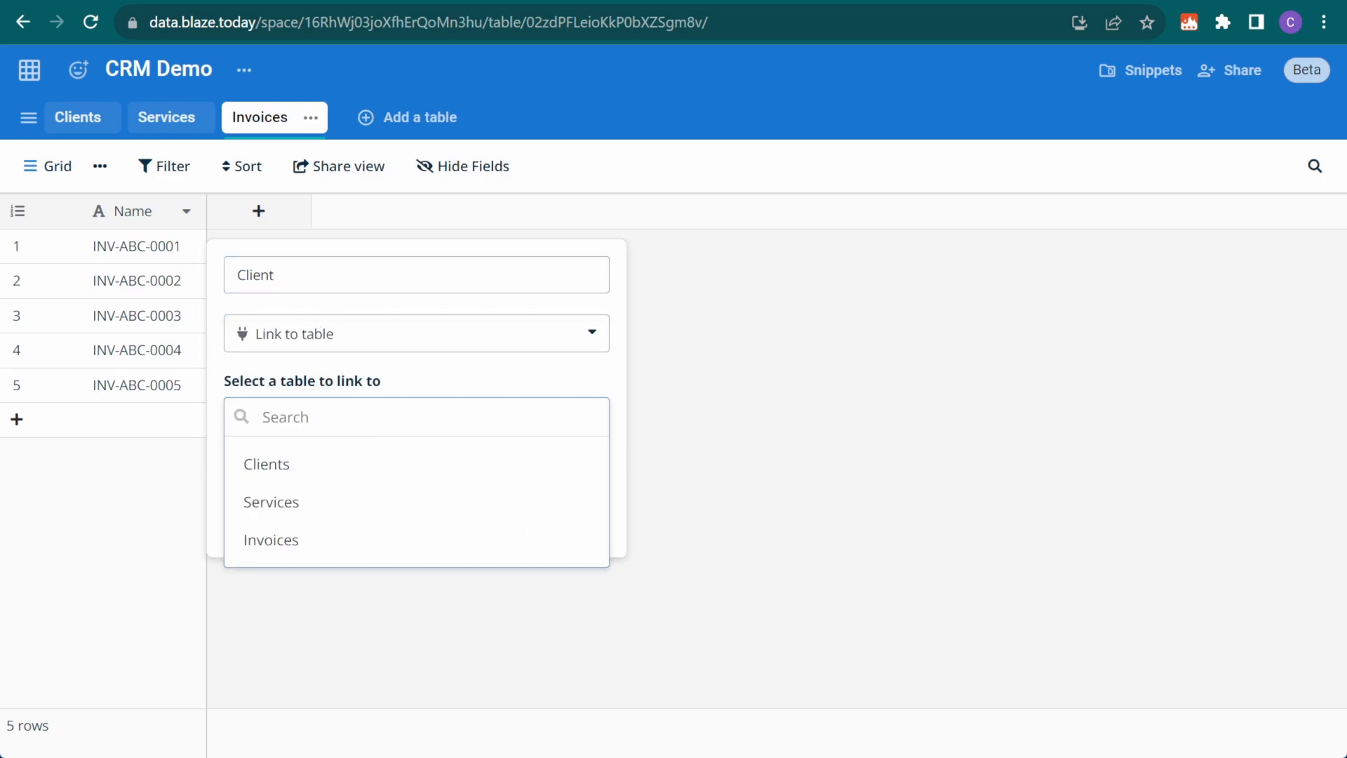
left_click(372, 464)
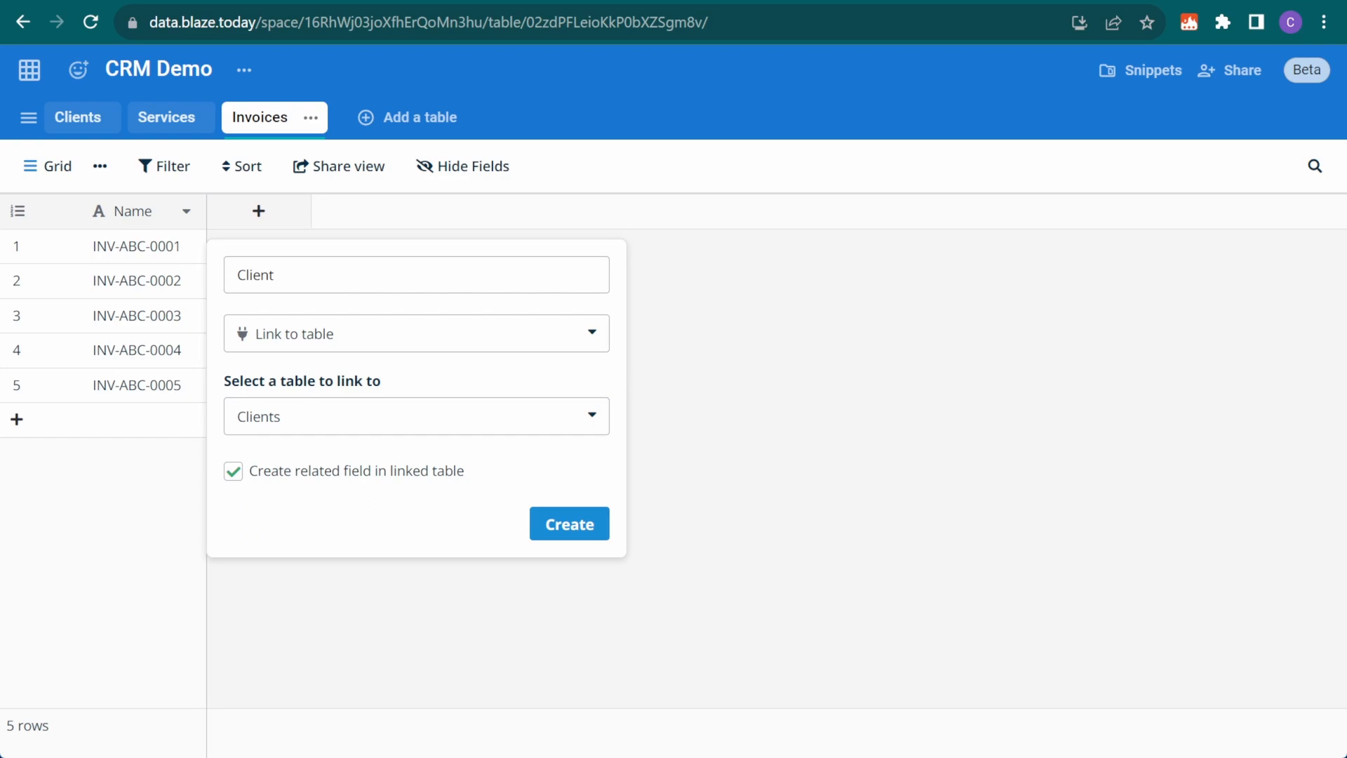
left_click(234, 472)
left_click(569, 525)
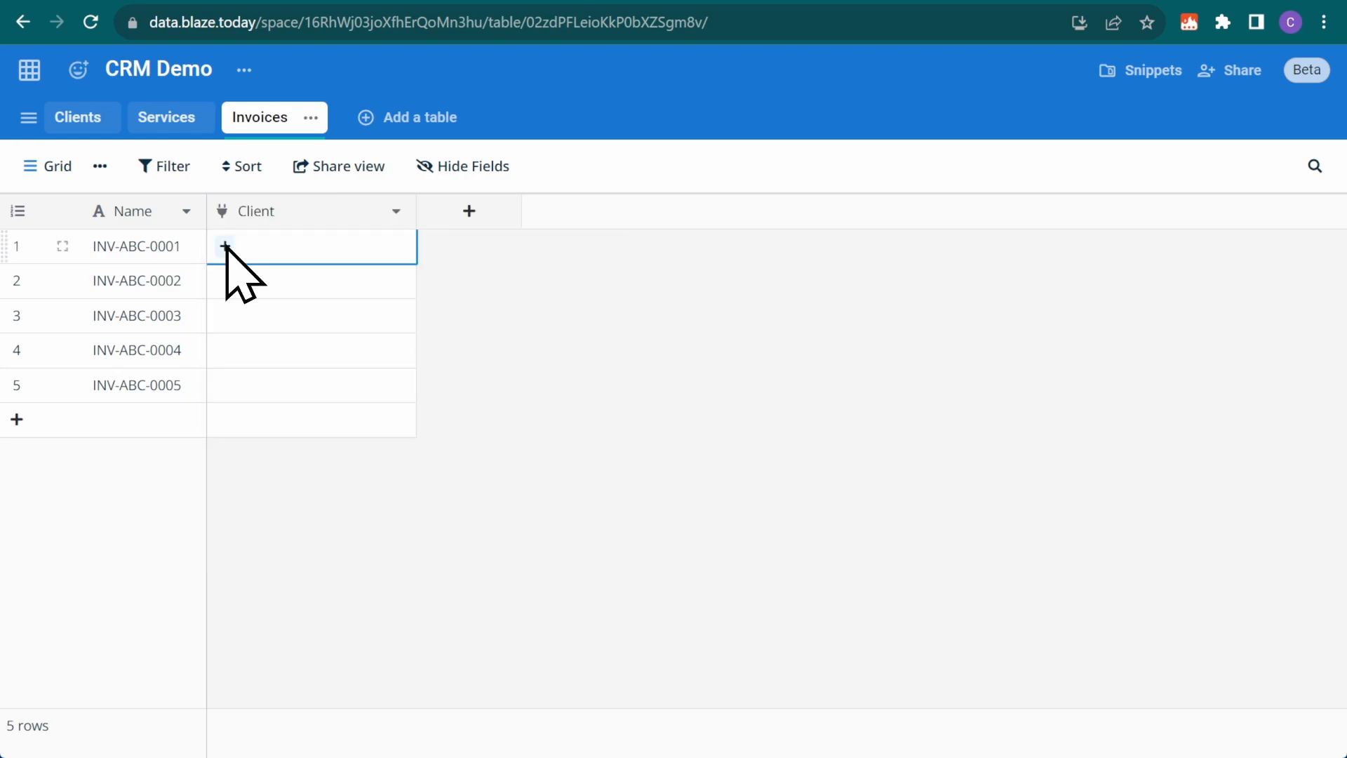
left_click(225, 245)
left_click(553, 281)
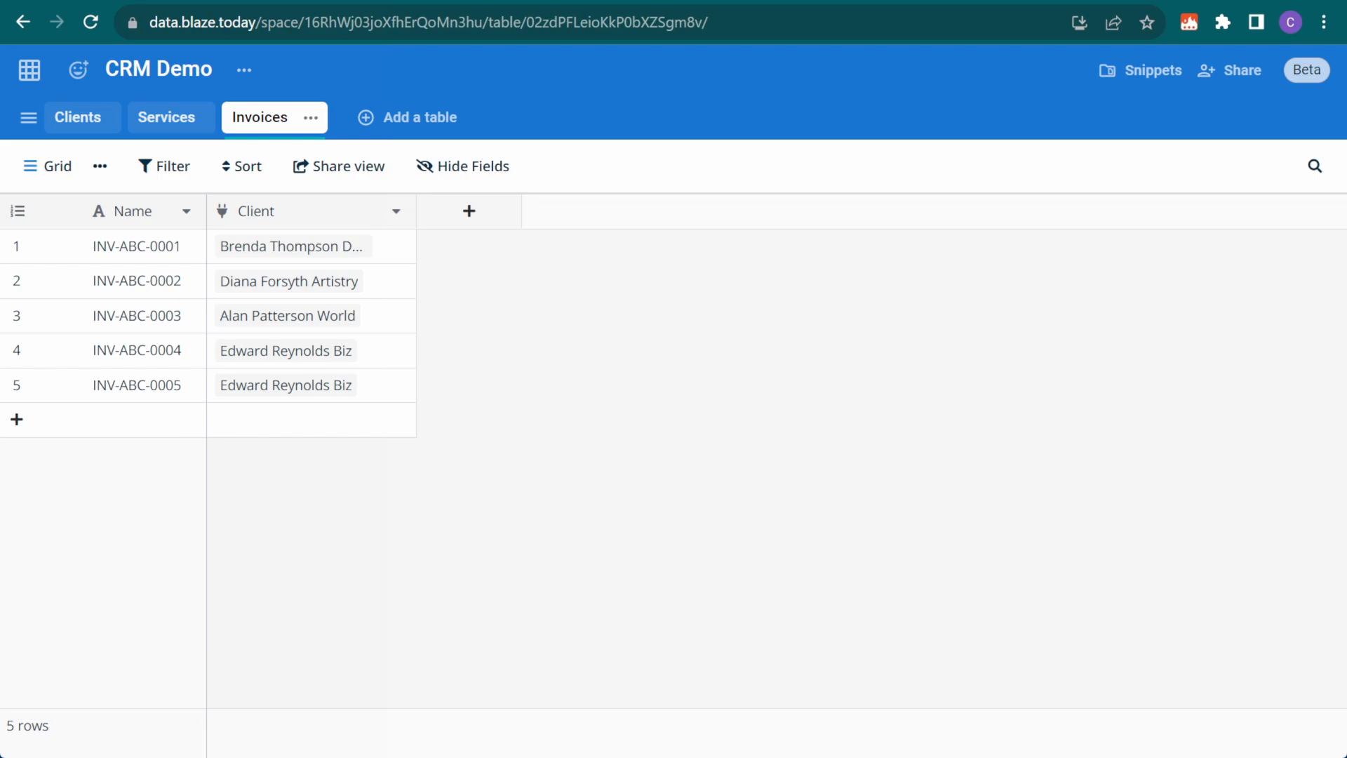
Create an Address Lookup field that uses the Client link to pull each client's Address
left_click(470, 210)
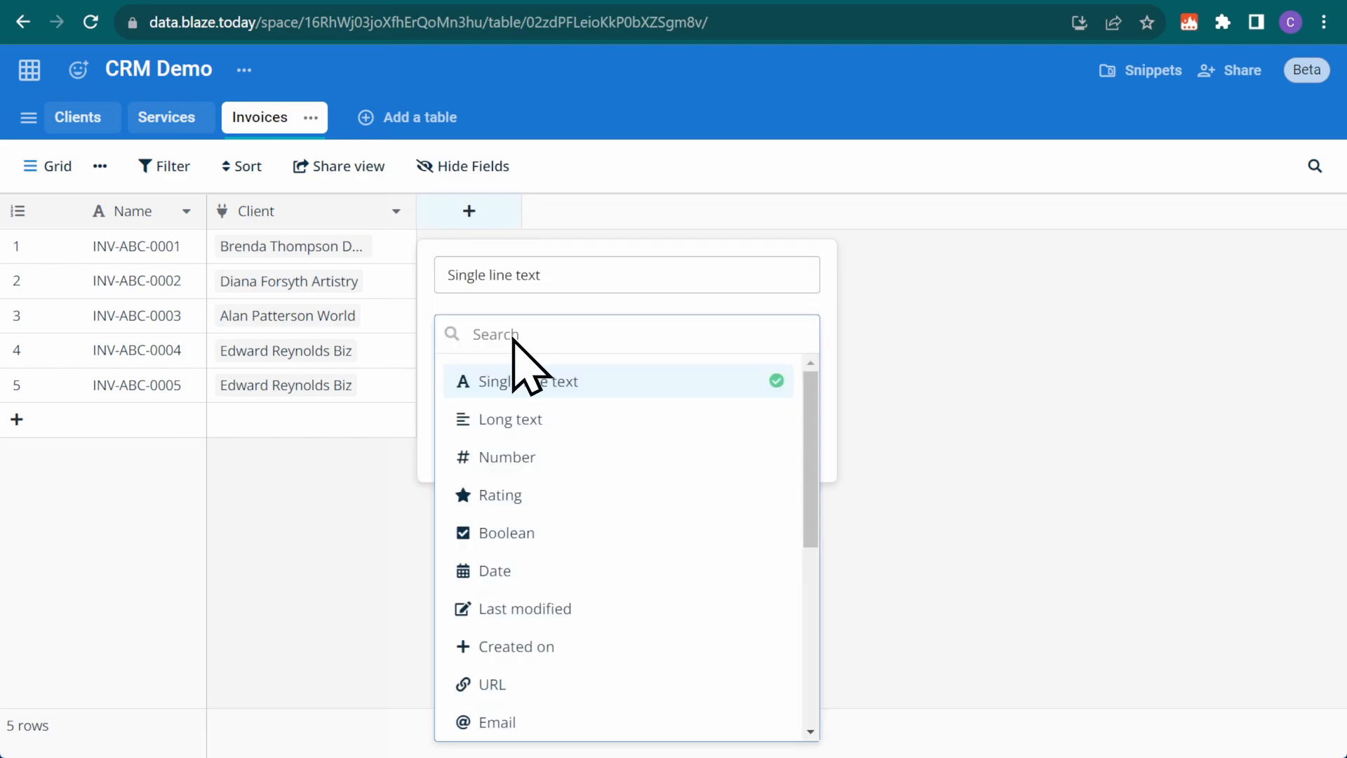
type("lookup")
key("Return")
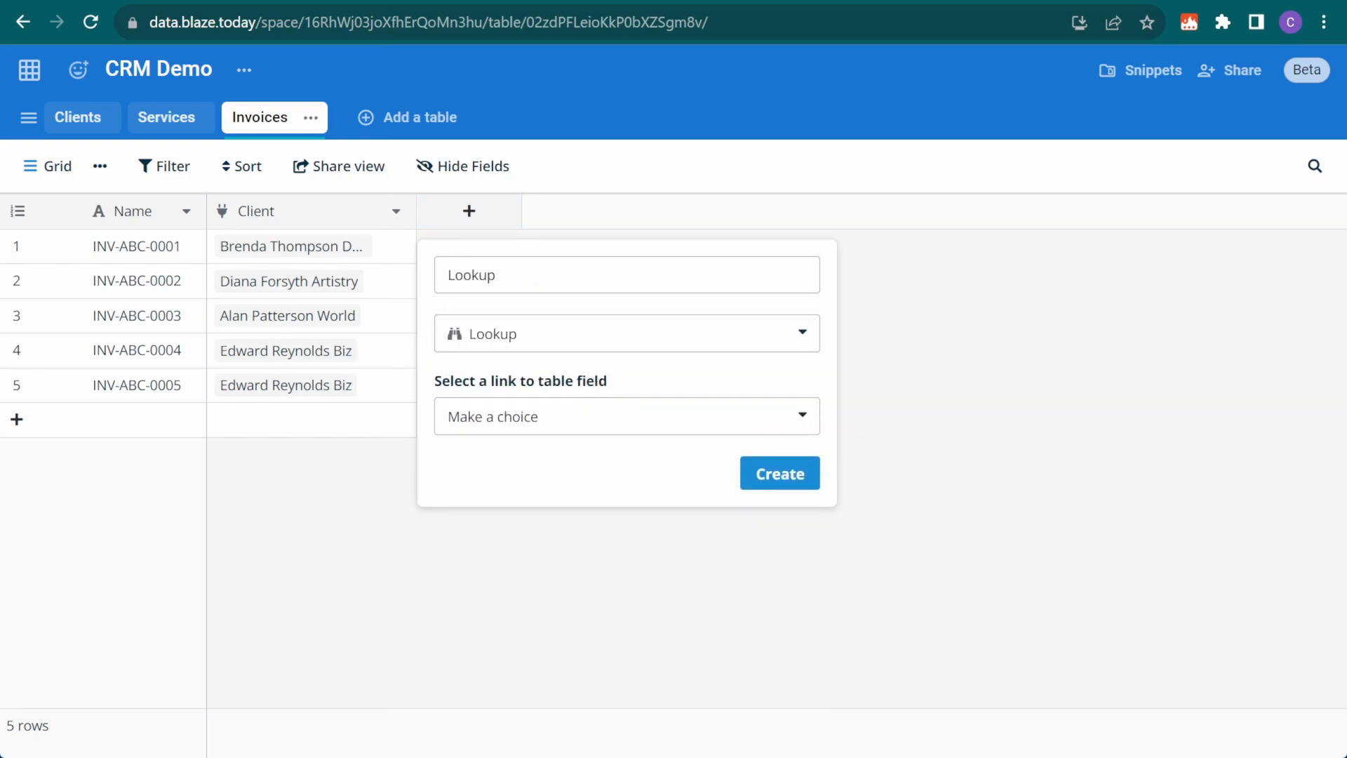
double_click(485, 275)
type("Address")
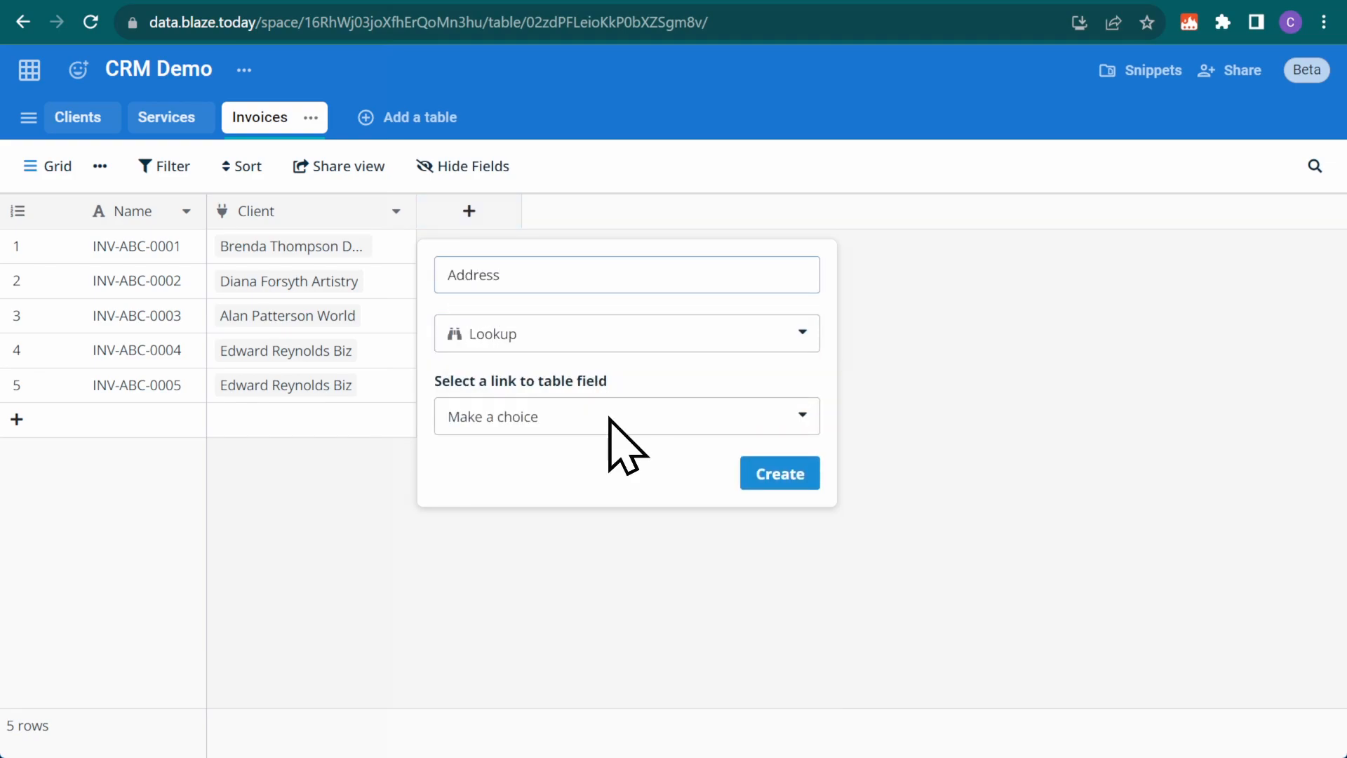
left_click(610, 418)
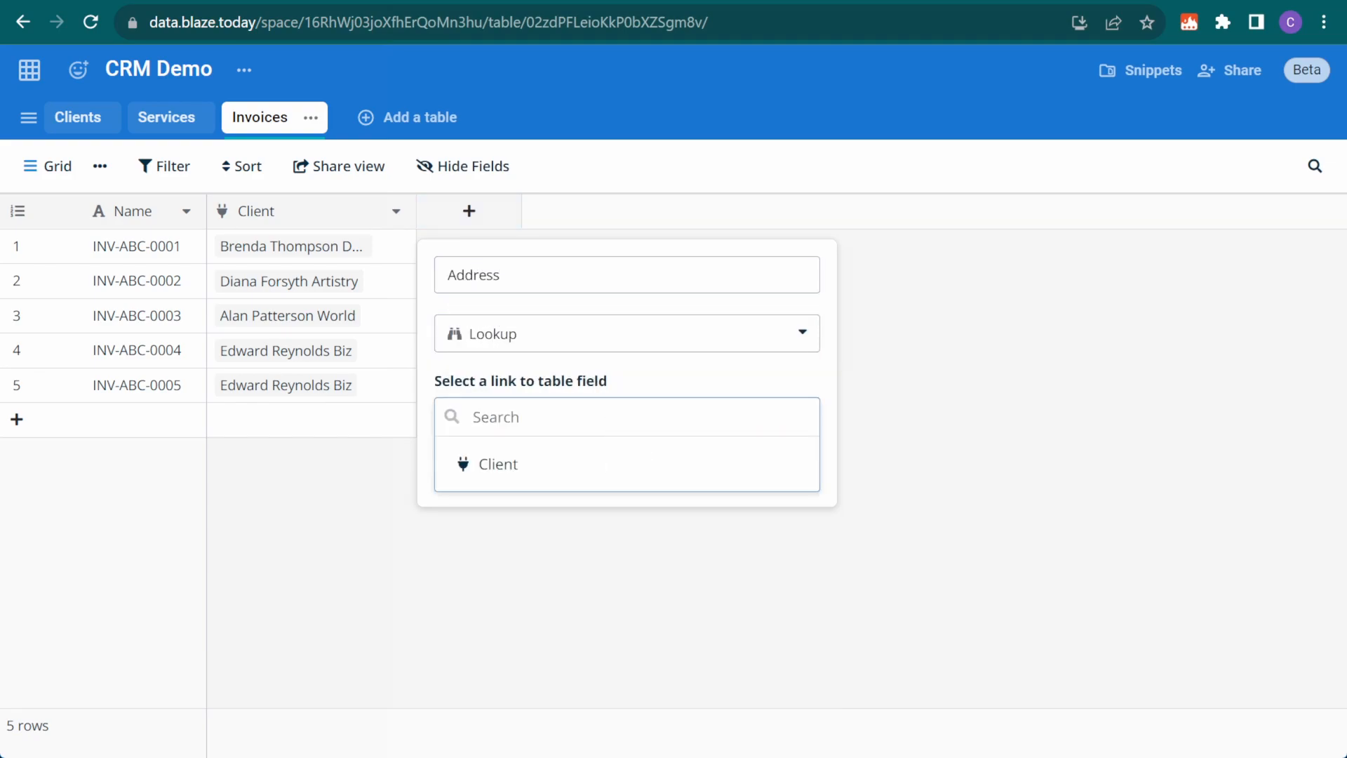
left_click(553, 464)
left_click(523, 500)
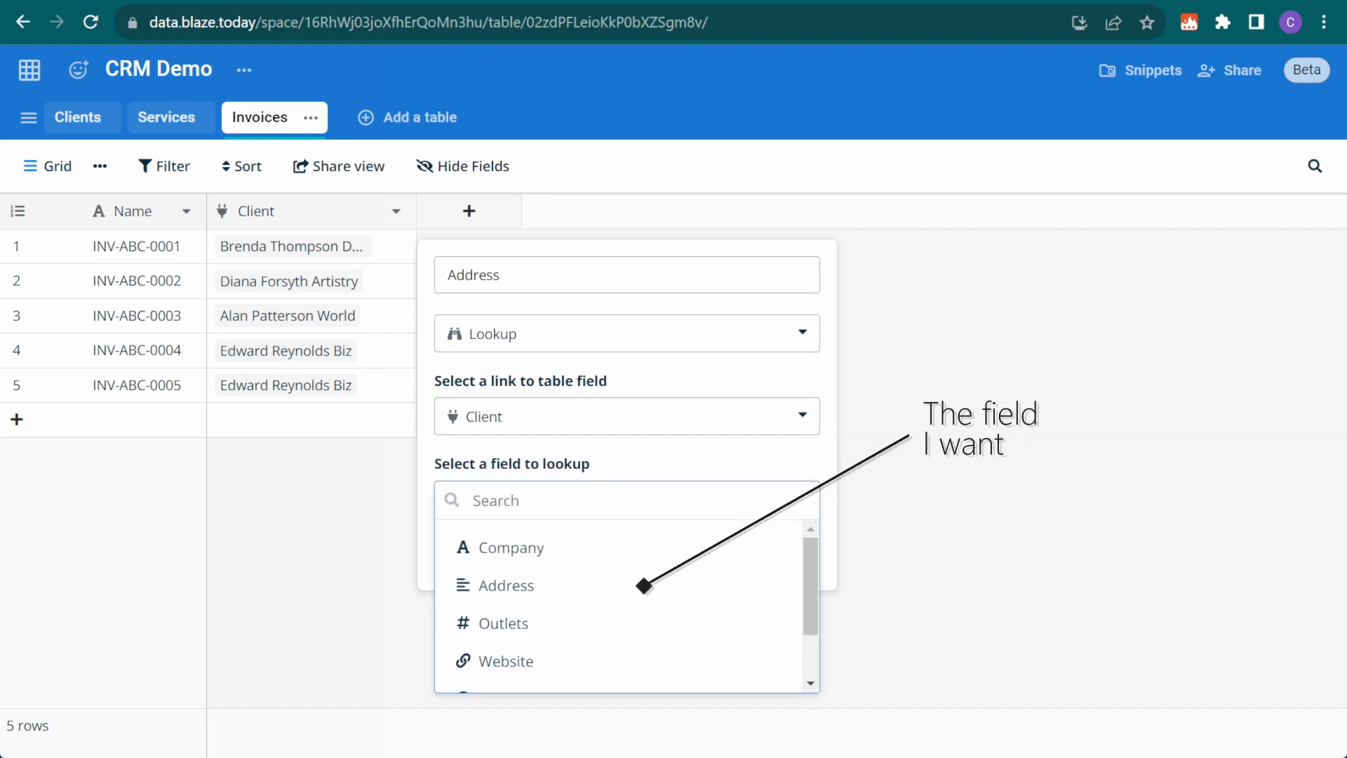
left_click(555, 593)
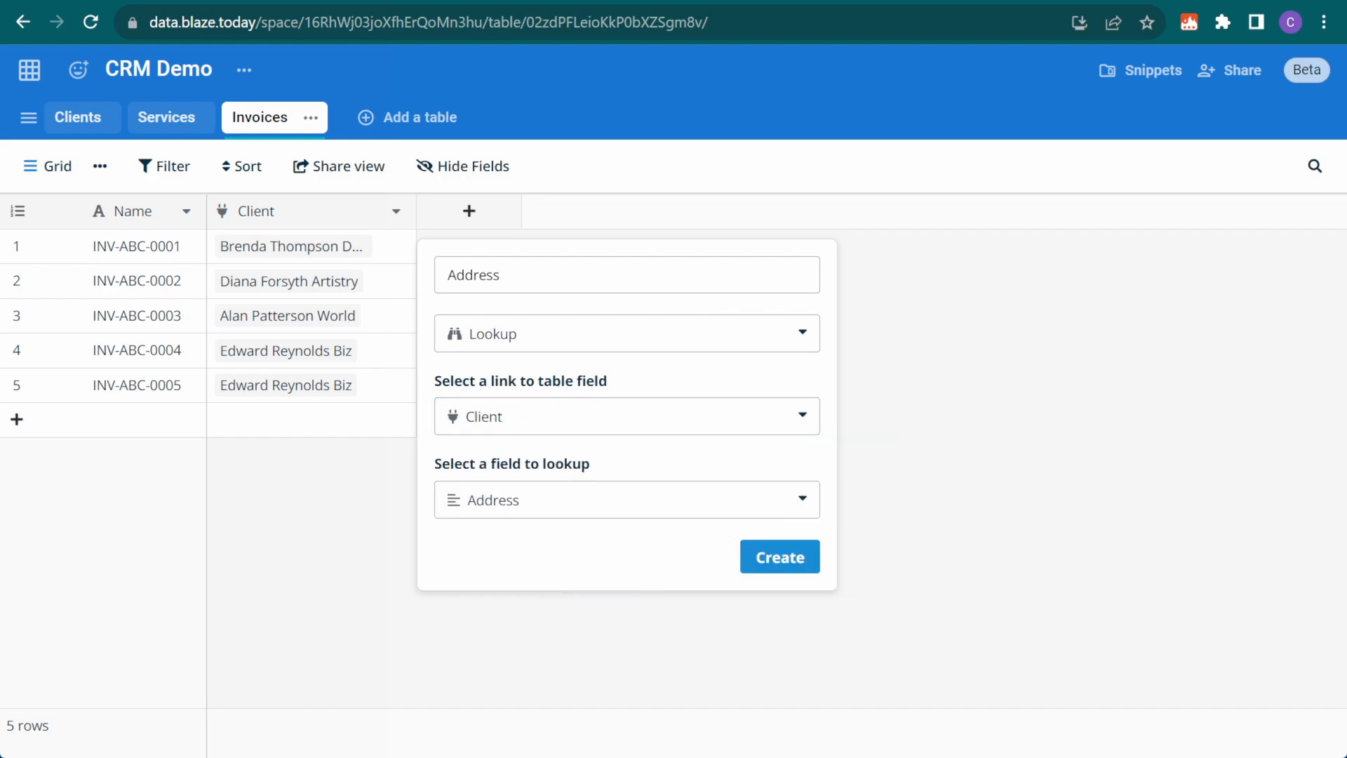
left_click(781, 559)
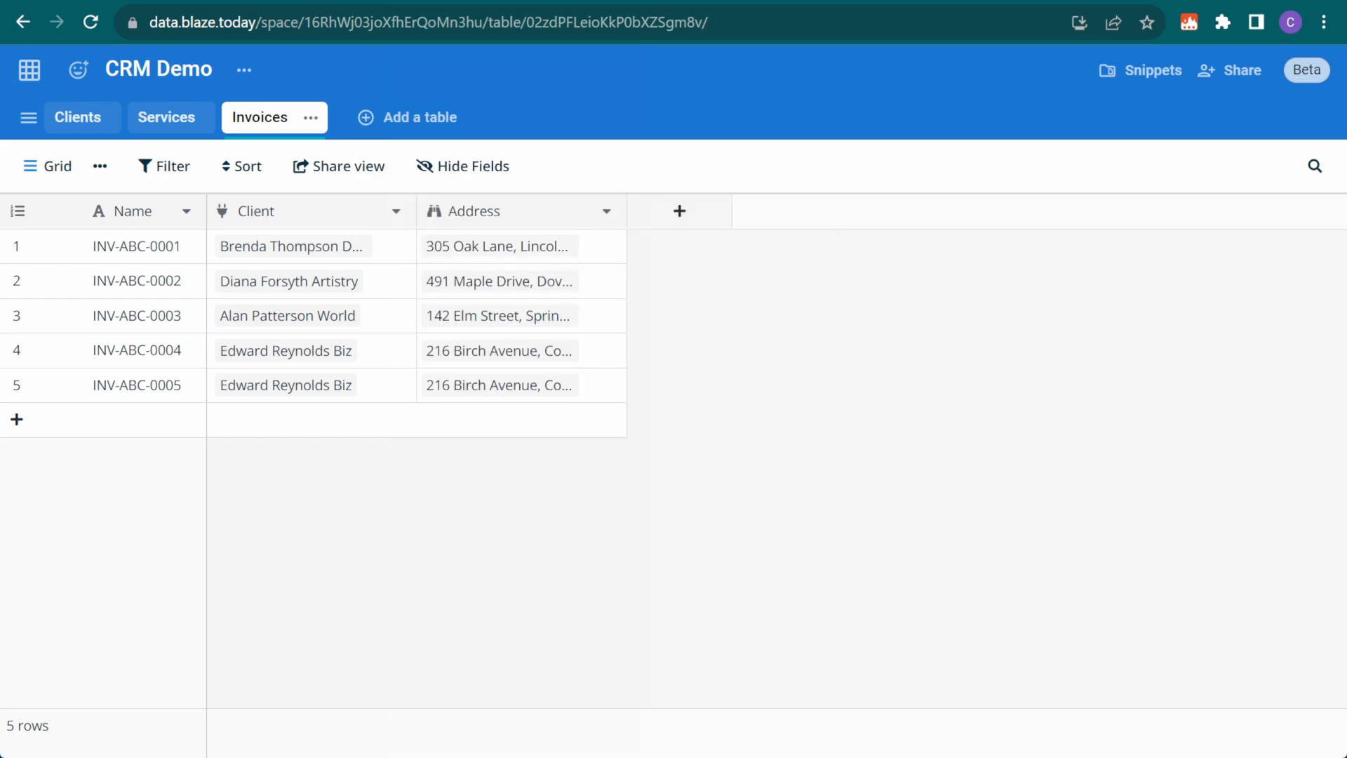
Replace invoice INV-ABC-0005's linked client with a different client
left_click(364, 388)
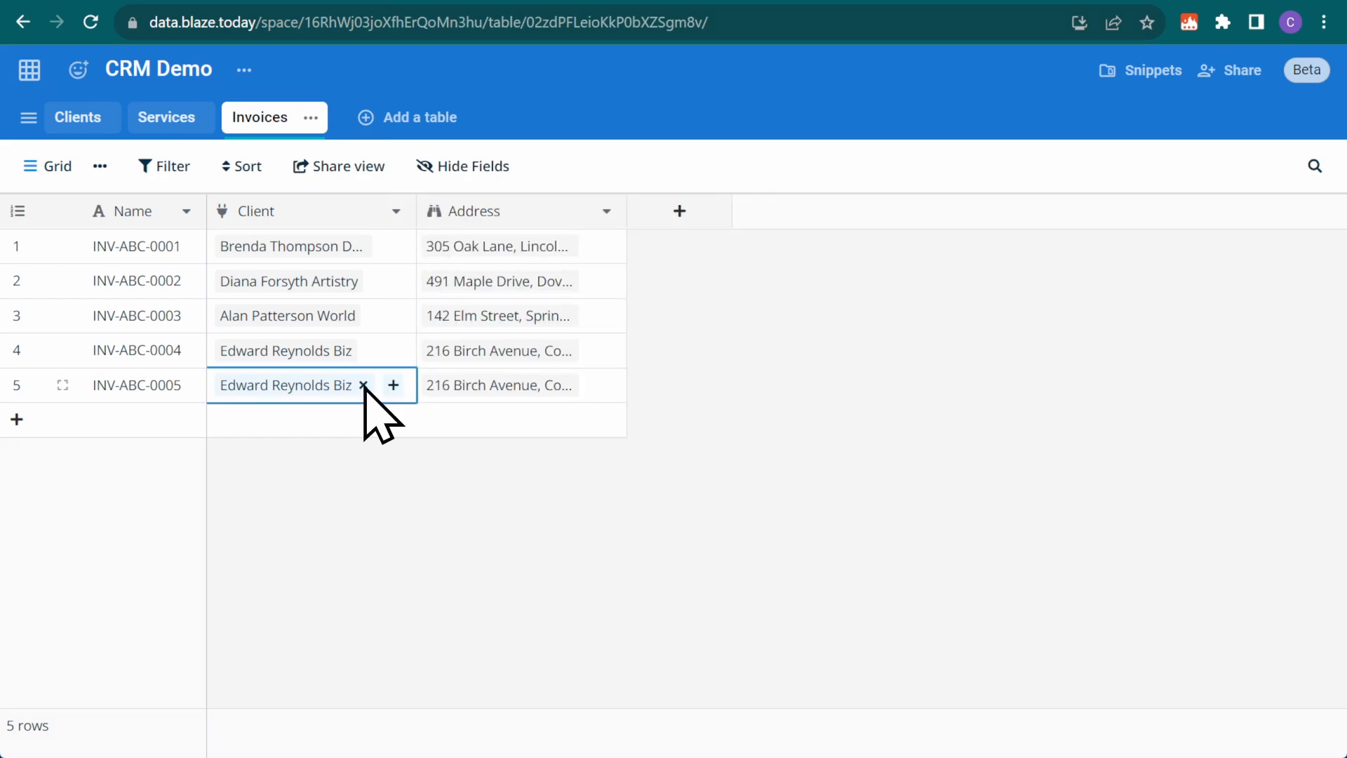
left_click(363, 385)
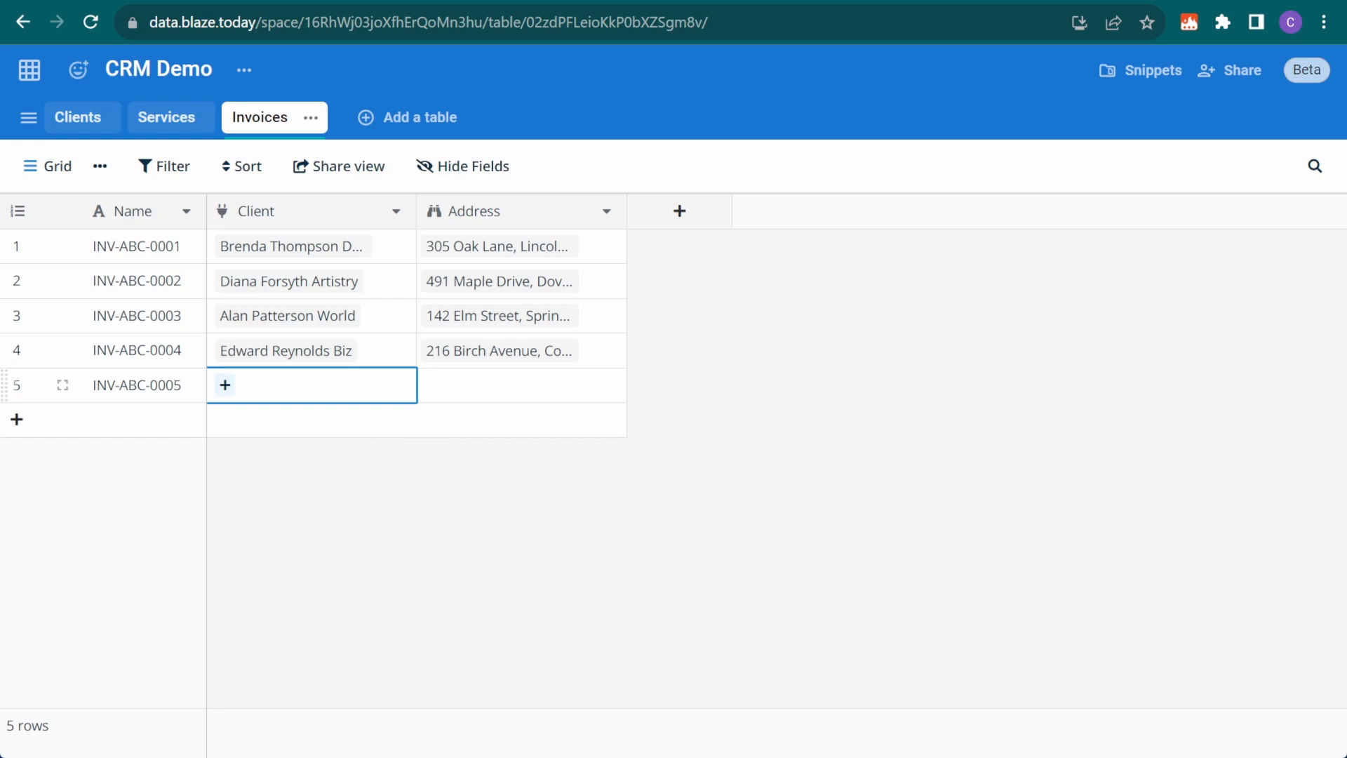
left_click(225, 386)
left_click(554, 309)
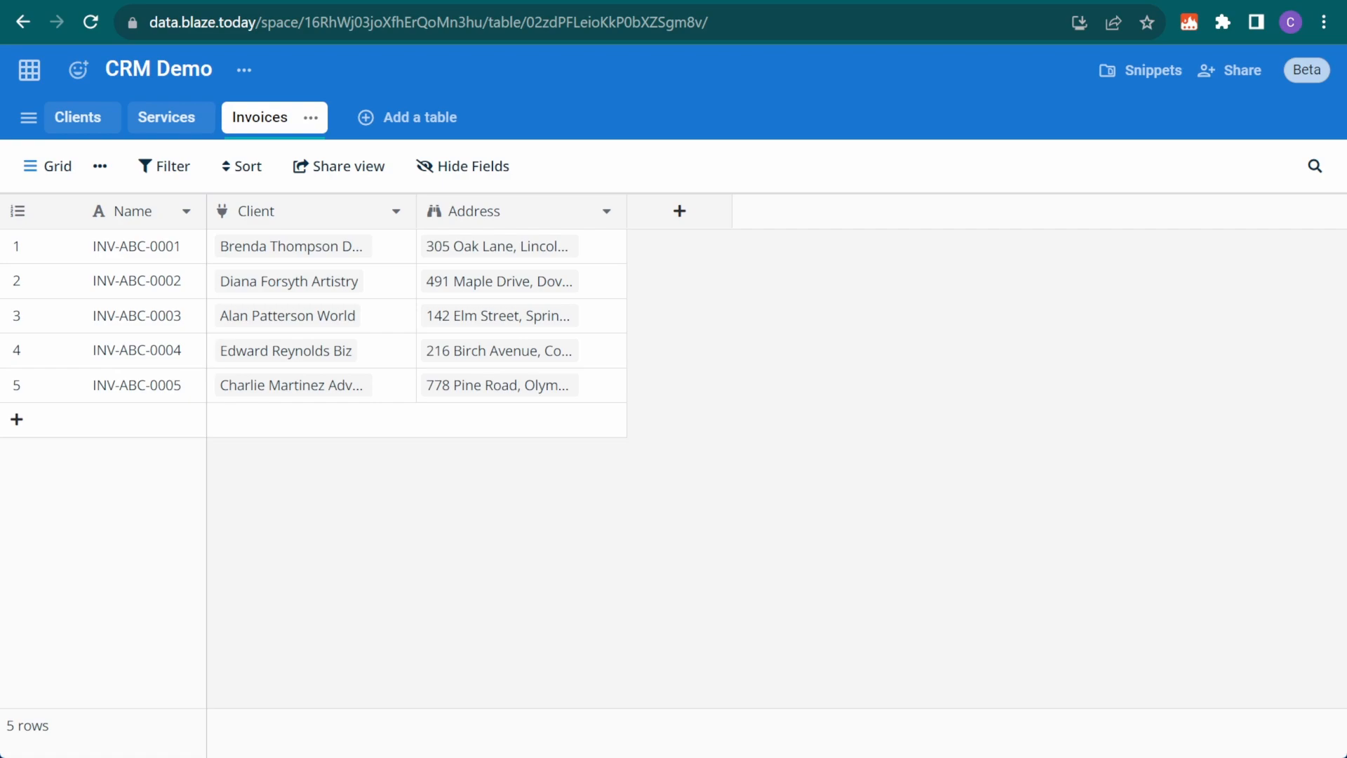
Link the StellarSpace and EcoSustain services to invoice INV-ABC-0001
left_click(646, 246)
left_click(643, 242)
type("stellar")
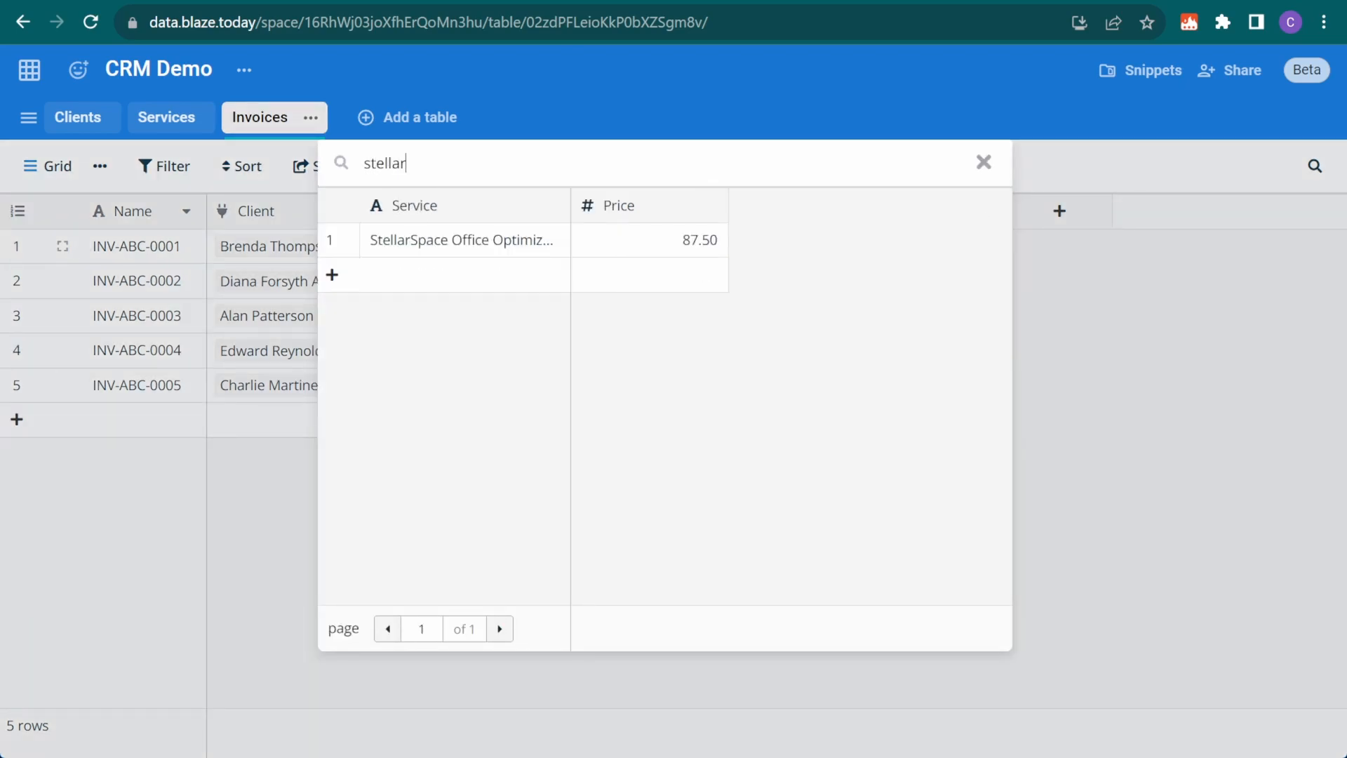
left_click(544, 242)
left_click(830, 246)
type("ecos")
left_click(516, 240)
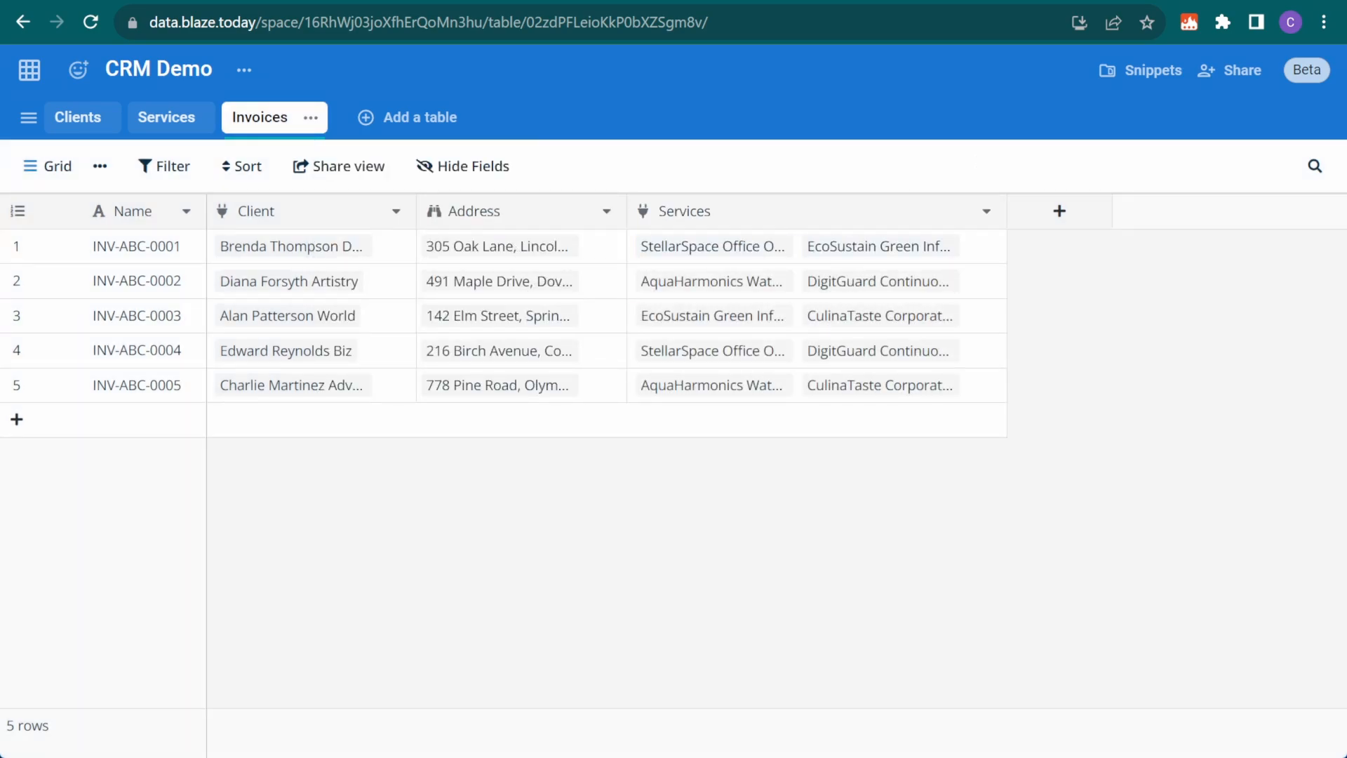
Create a Subtotal rollup column that sums the Price of each invoice's linked Services
left_click(1058, 214)
type("rollup")
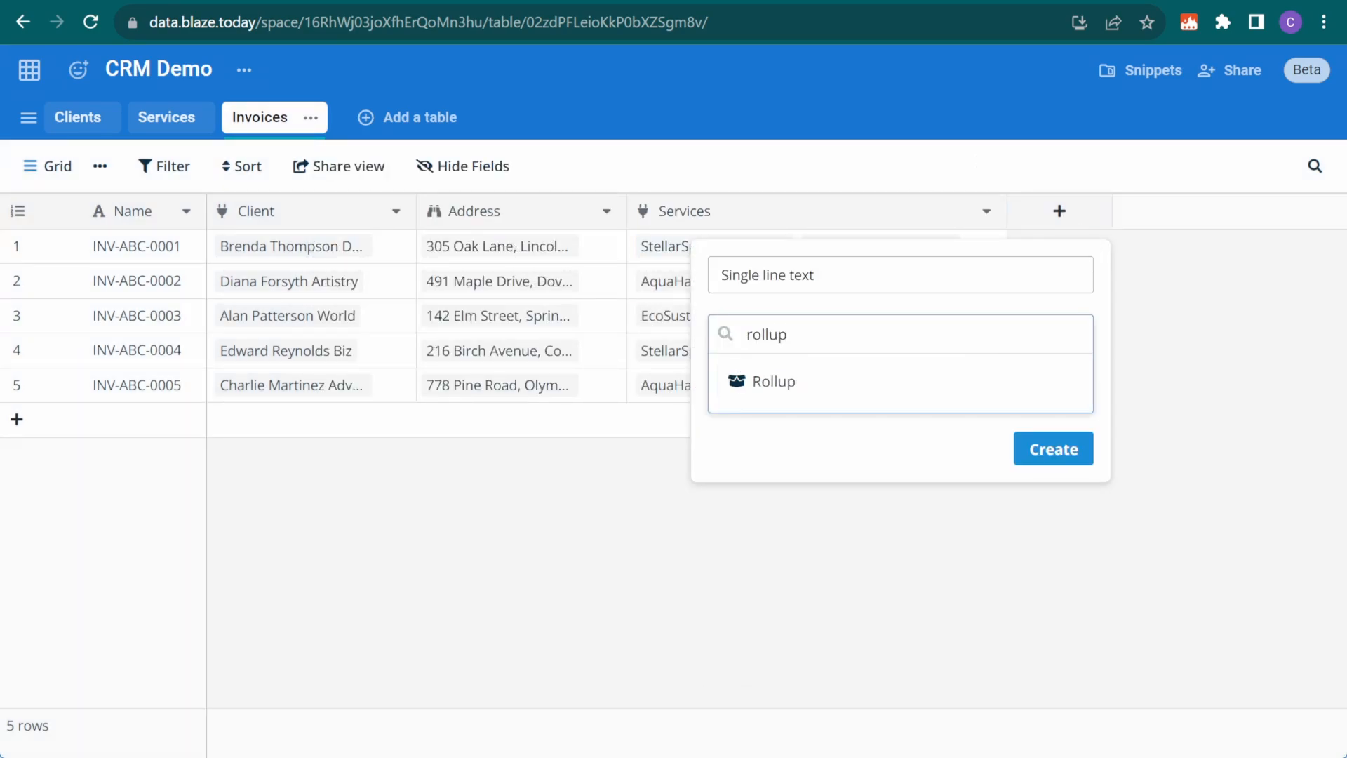
left_click(828, 381)
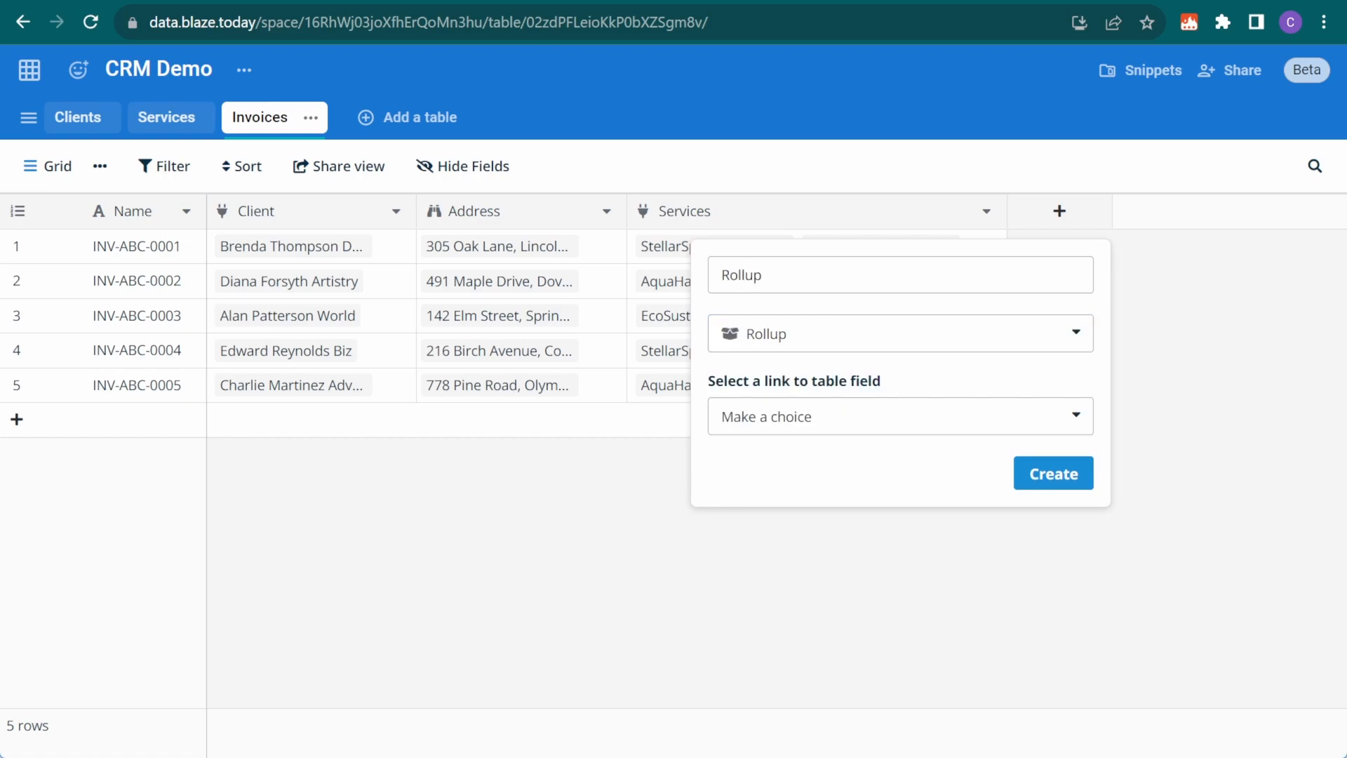
left_click(766, 417)
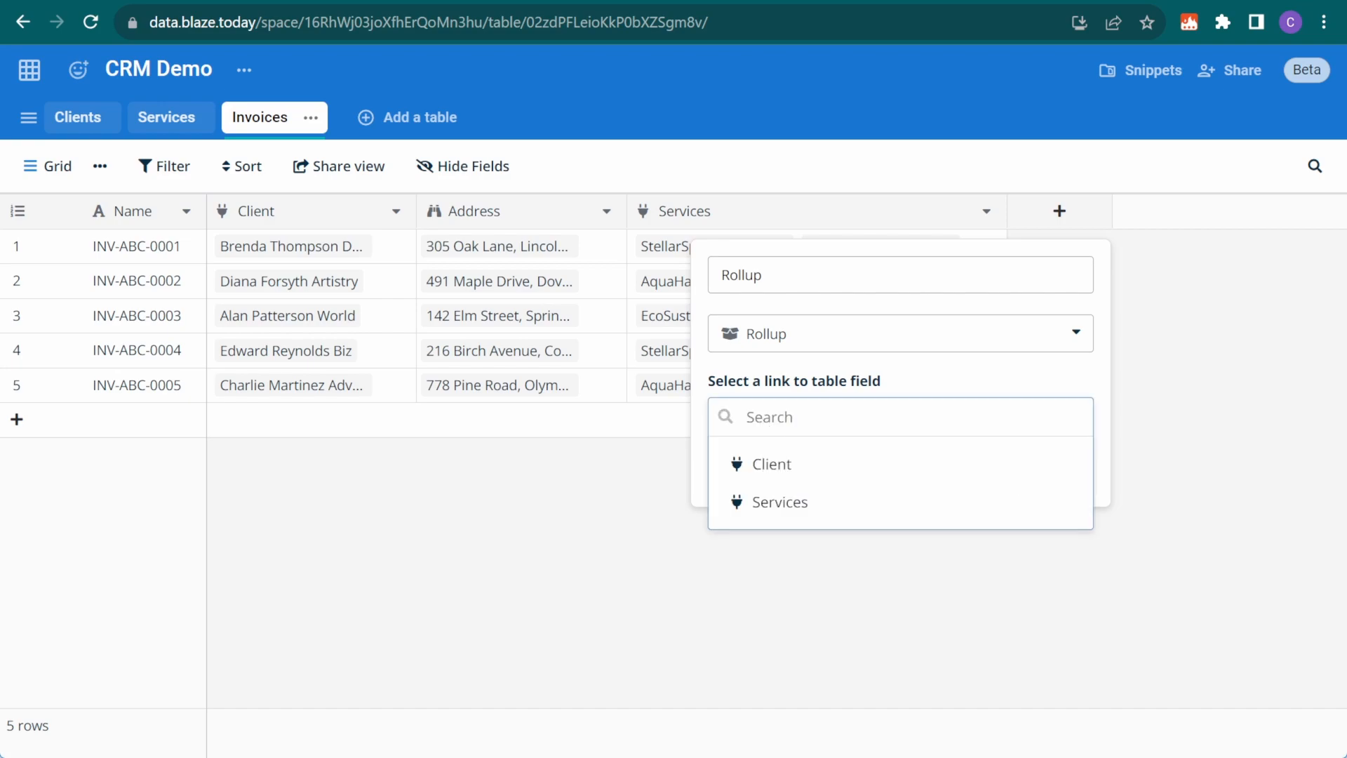
left_click(842, 501)
left_click(849, 506)
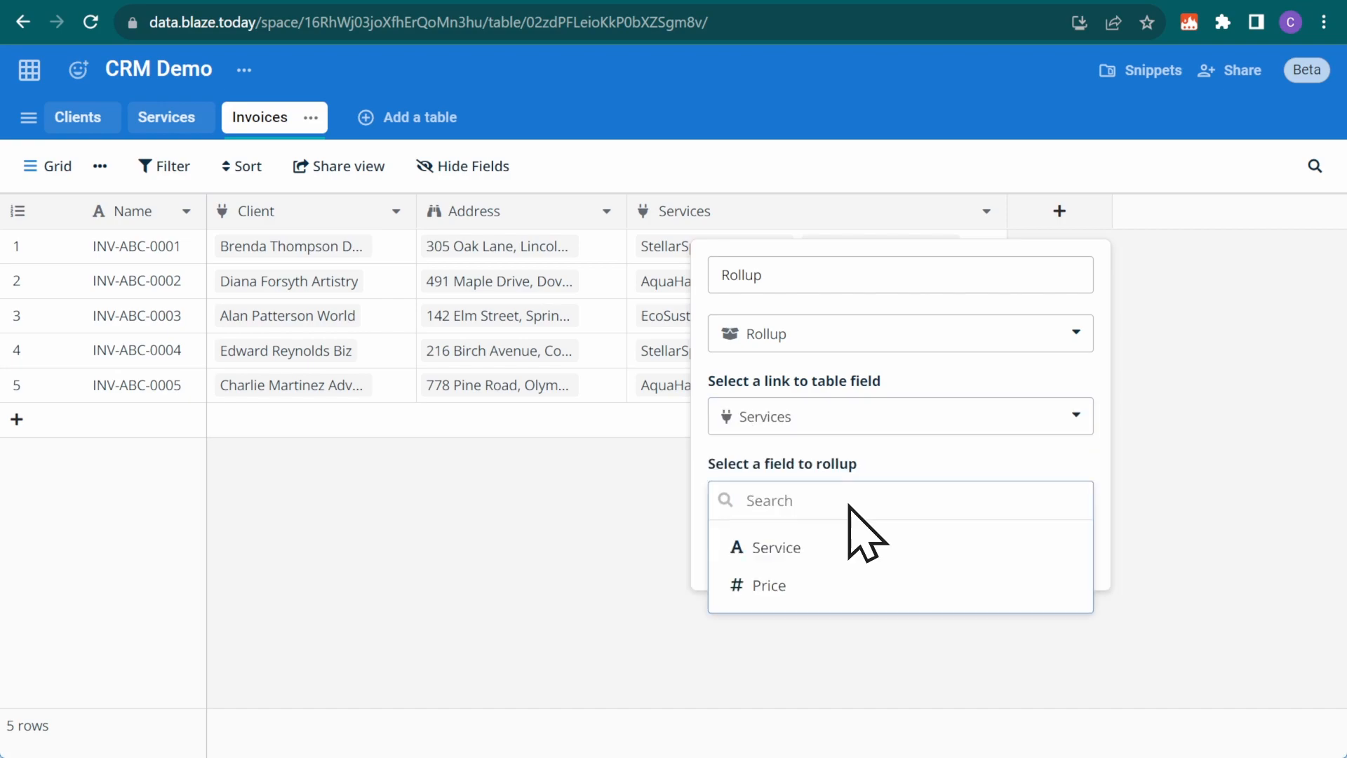
left_click(812, 590)
left_click(820, 587)
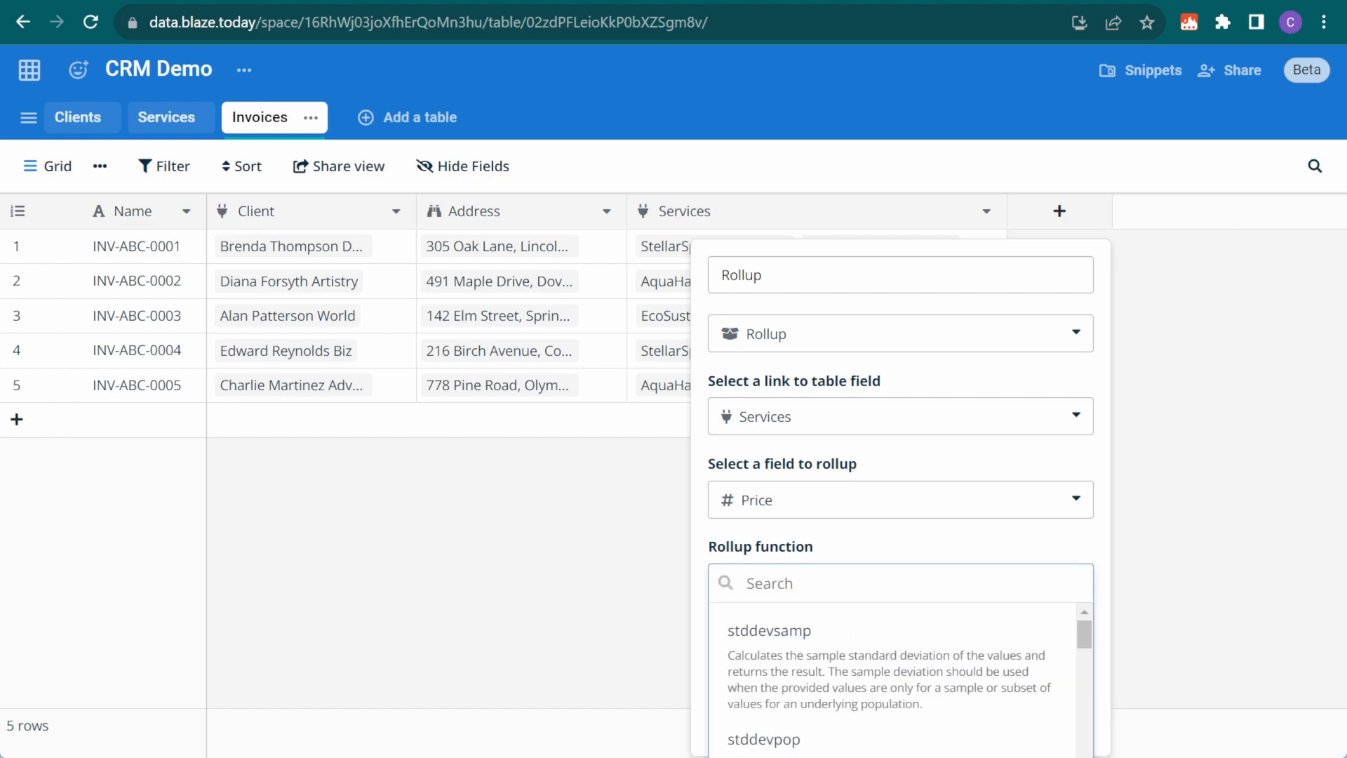
type("sum")
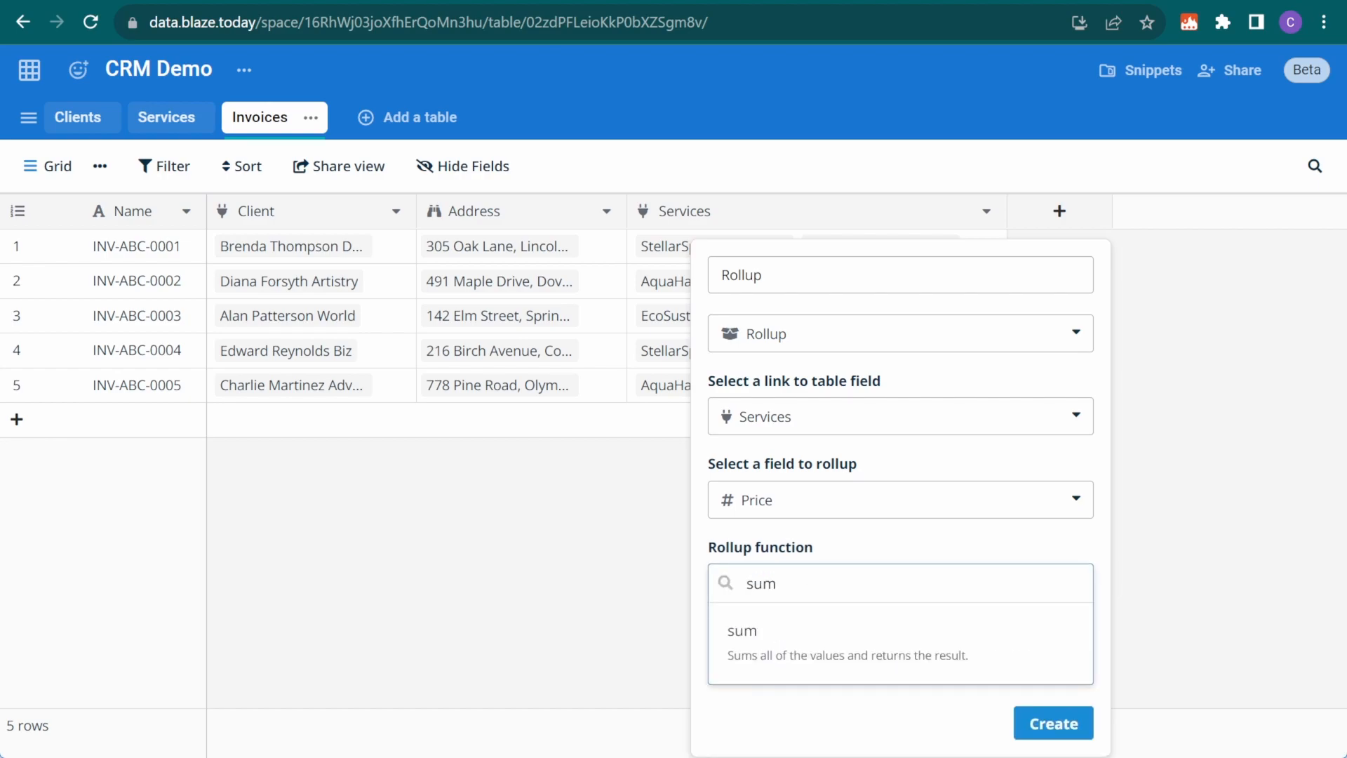
key("Return")
double_click(768, 275)
type("Subtotal")
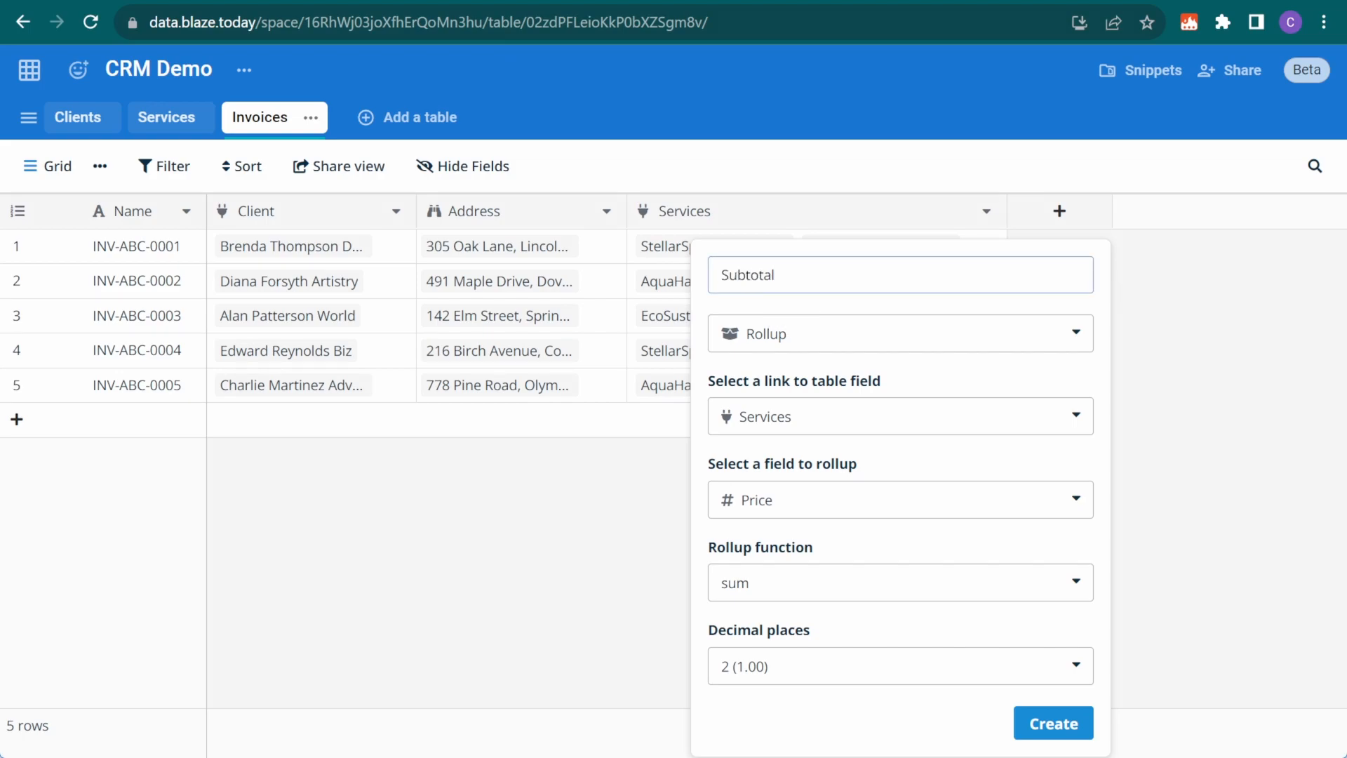
left_click(1063, 719)
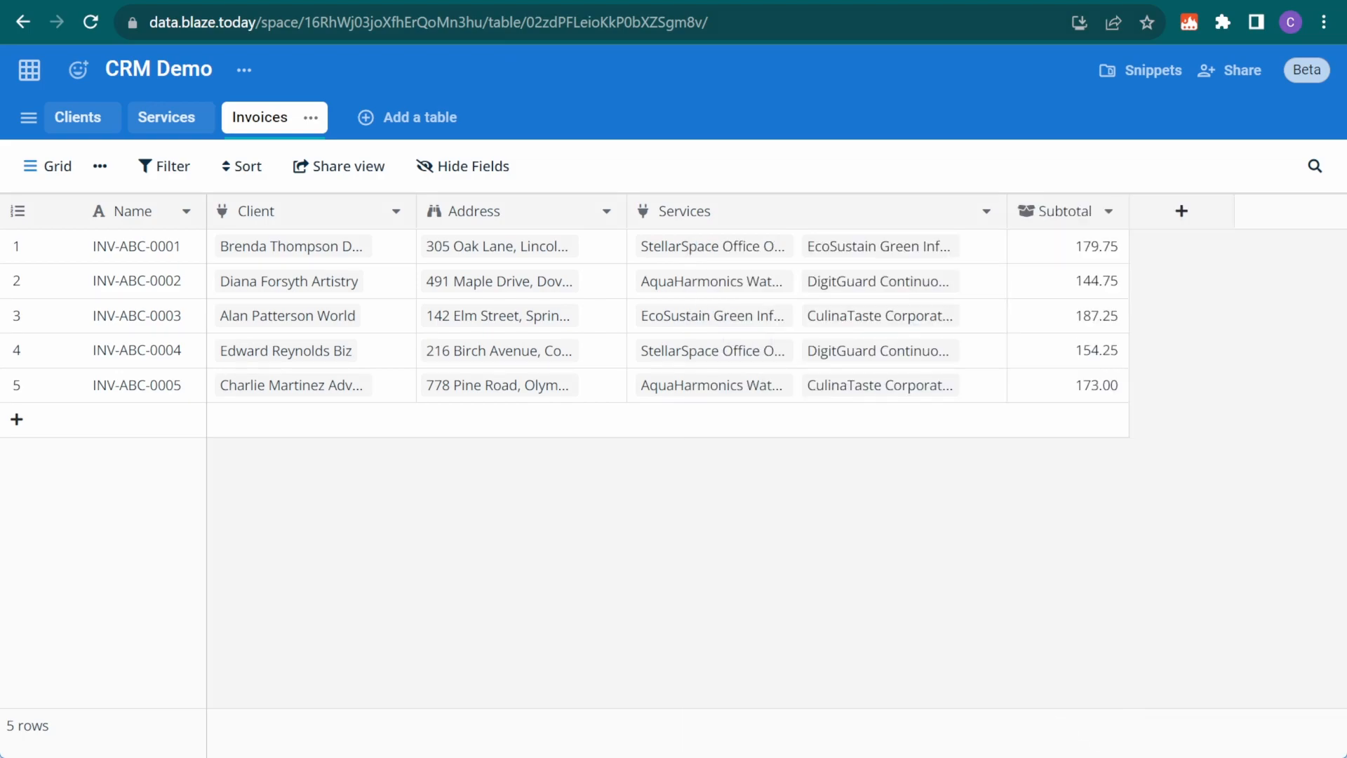
Swap INV-ABC-0005's CulinaTaste service for EcoSustain
left_click(941, 385)
left_click(982, 385)
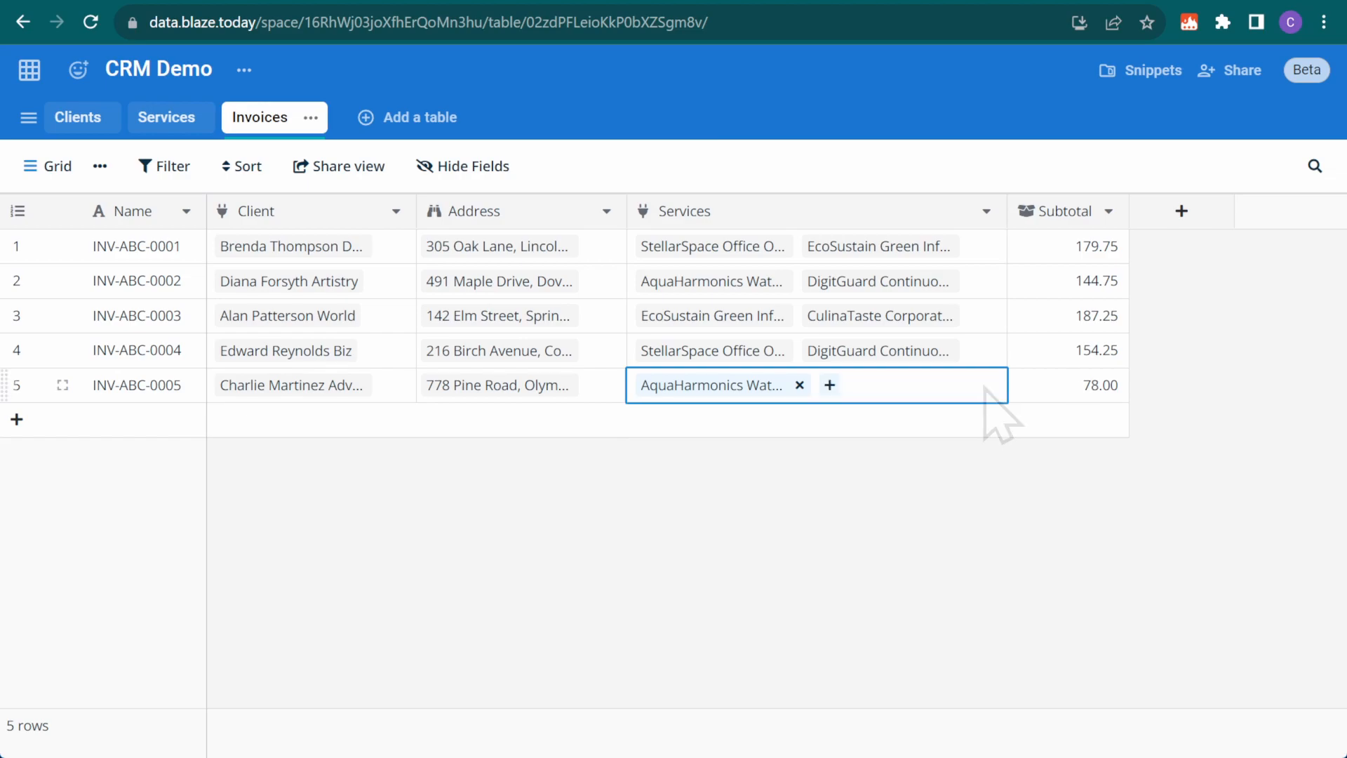
left_click(830, 385)
left_click(550, 312)
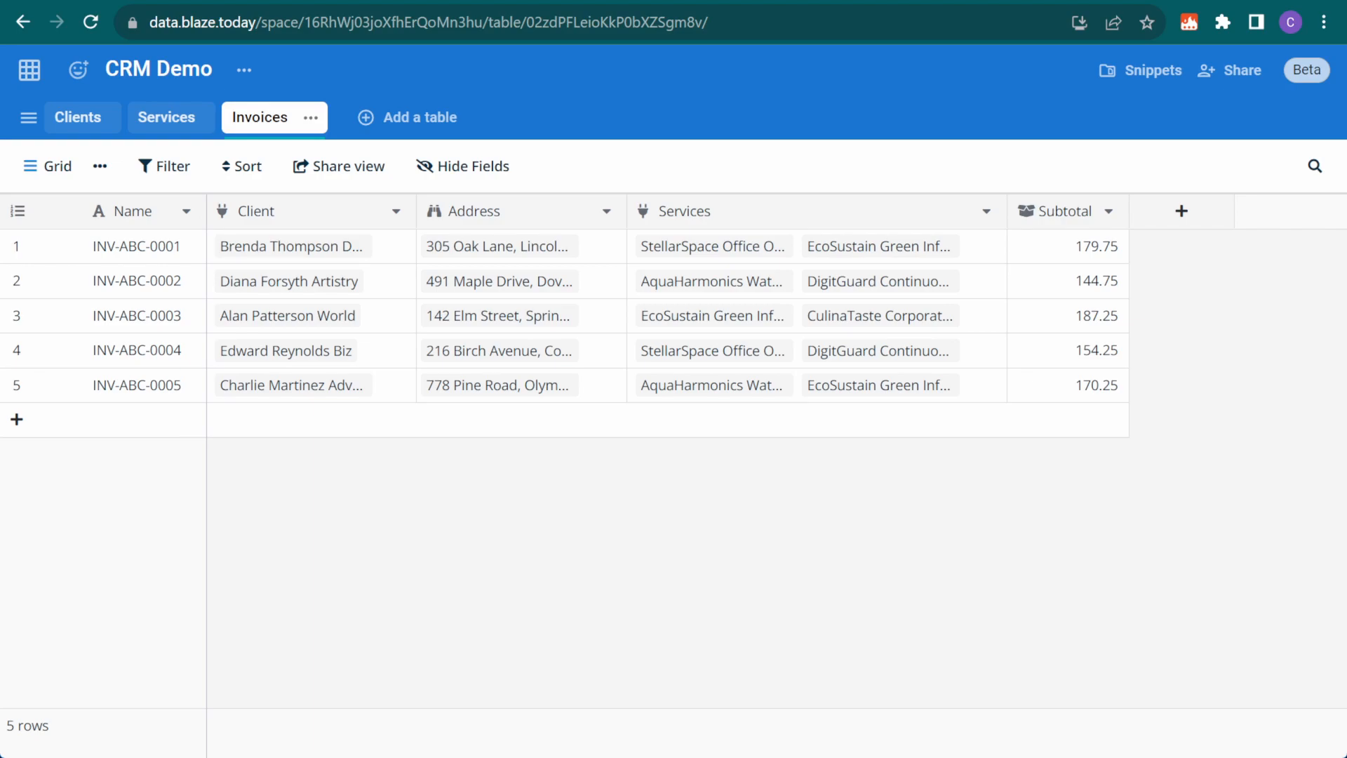
Hide the Client and Address columns in the Invoices table
left_click(475, 166)
left_click(452, 254)
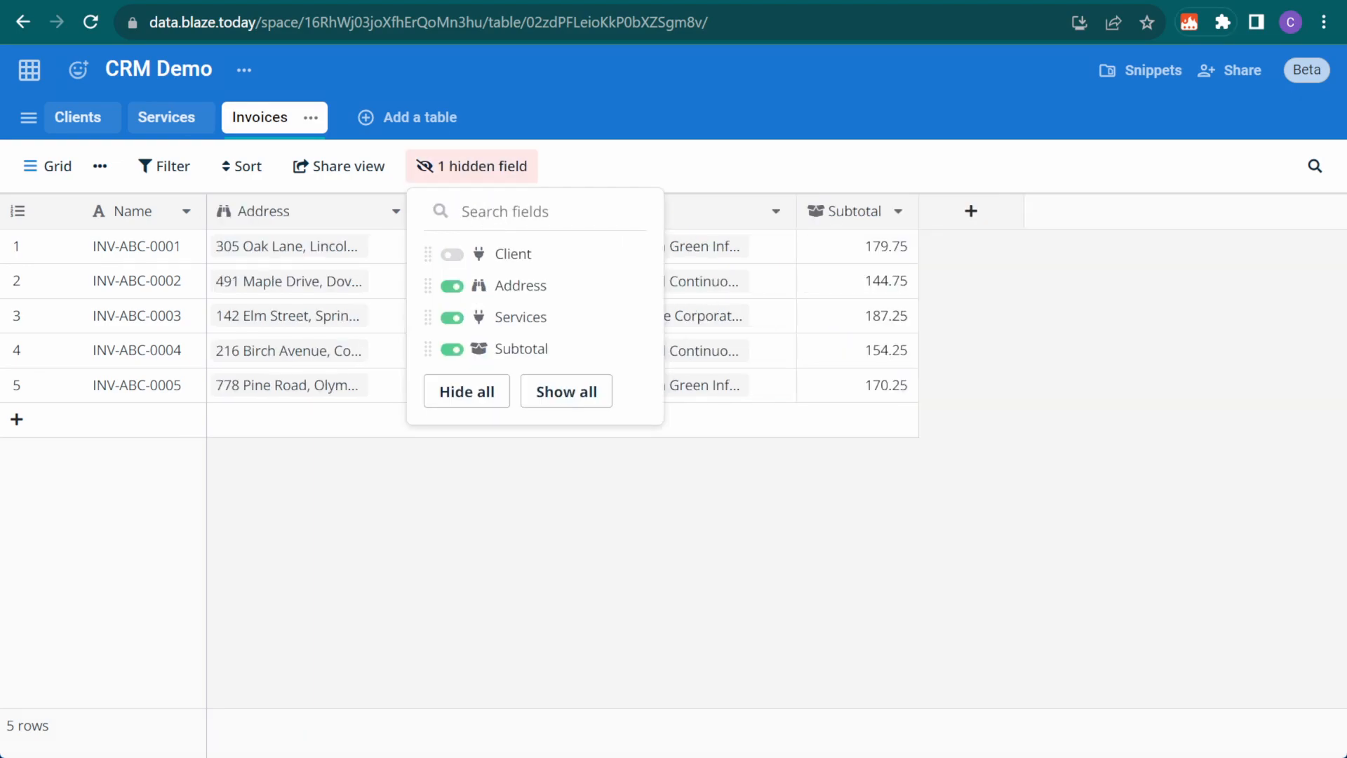
left_click(452, 286)
key("Escape")
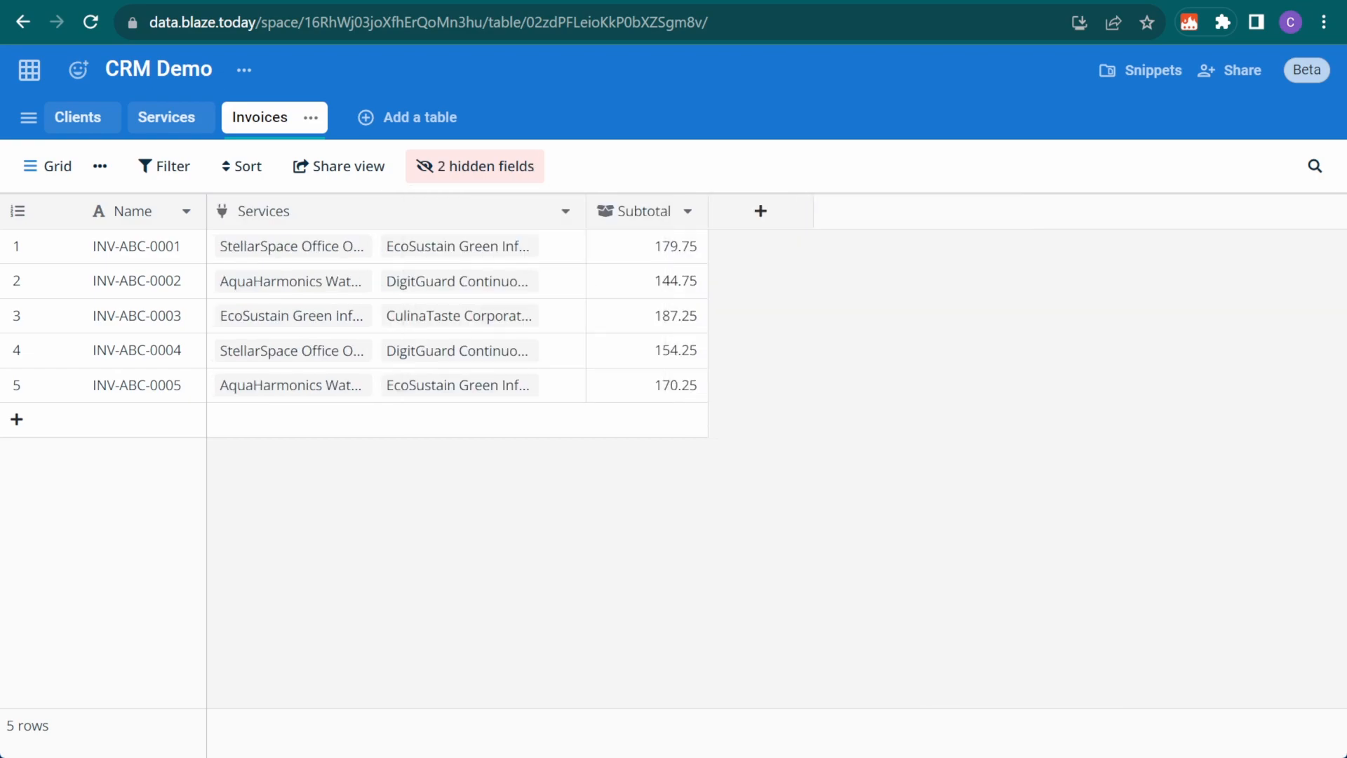
Create an Installation Fee formula column: 35.00 when Subtotal is under 170, else 0.00
left_click(762, 211)
type("formula")
left_click(873, 384)
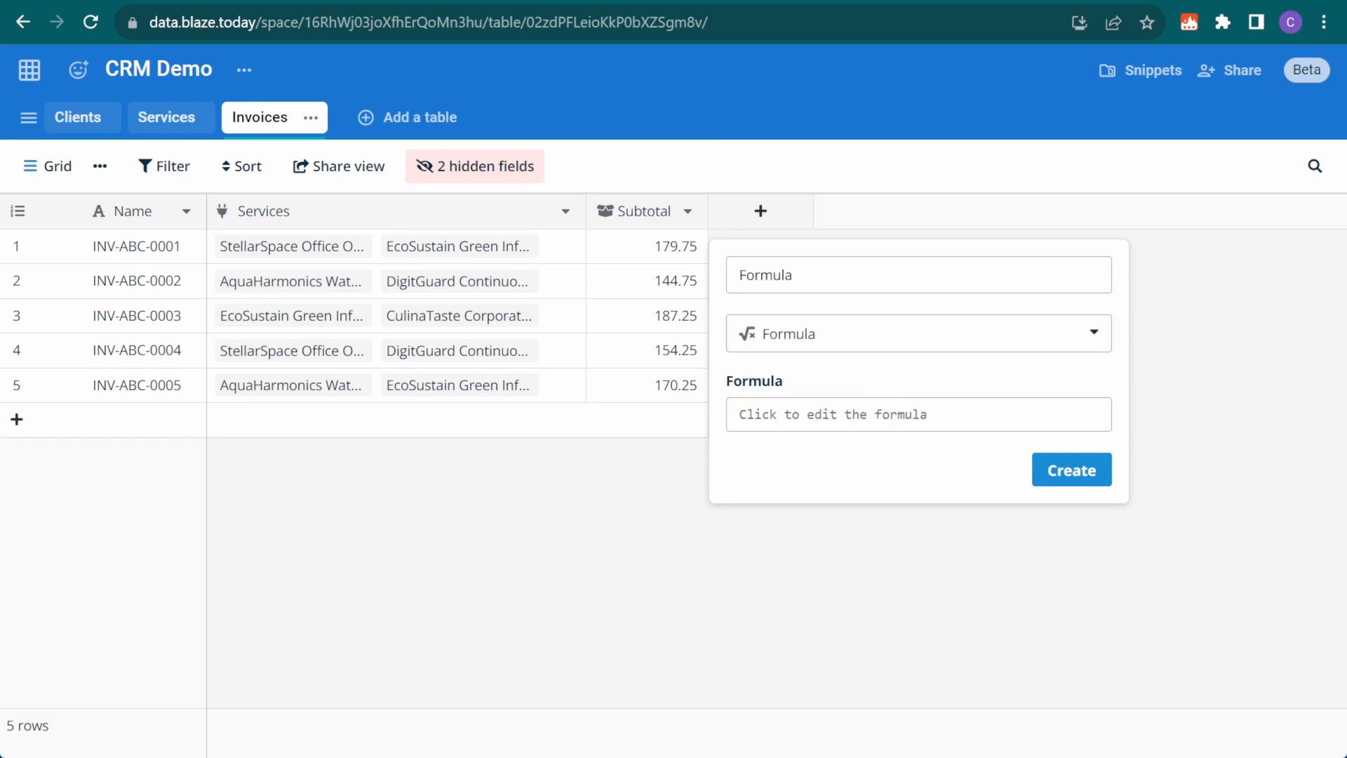
left_click(956, 419)
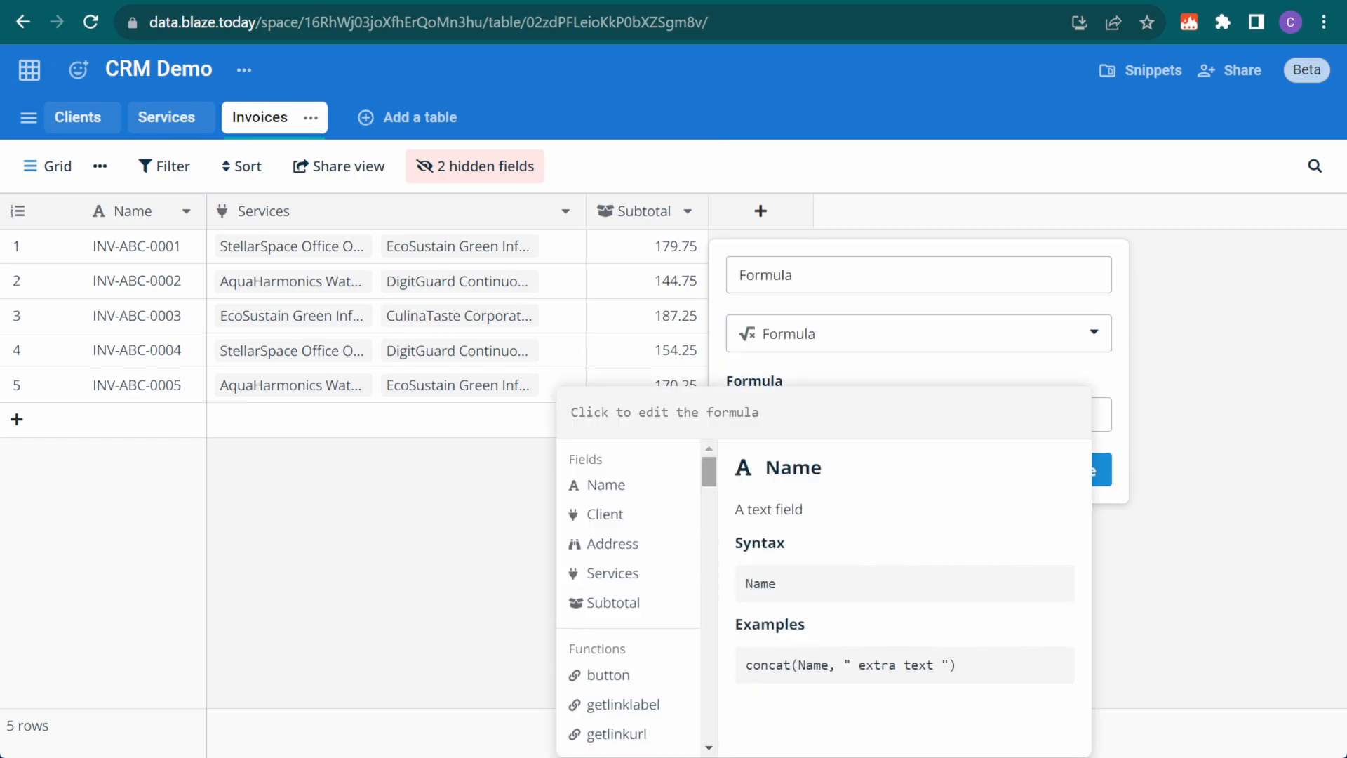
mouse_move(709, 472)
left_mouse_down()
mouse_move(710, 728)
mouse_move(710, 472)
left_mouse_up()
type("35 if Subtotal < 170 else 0")
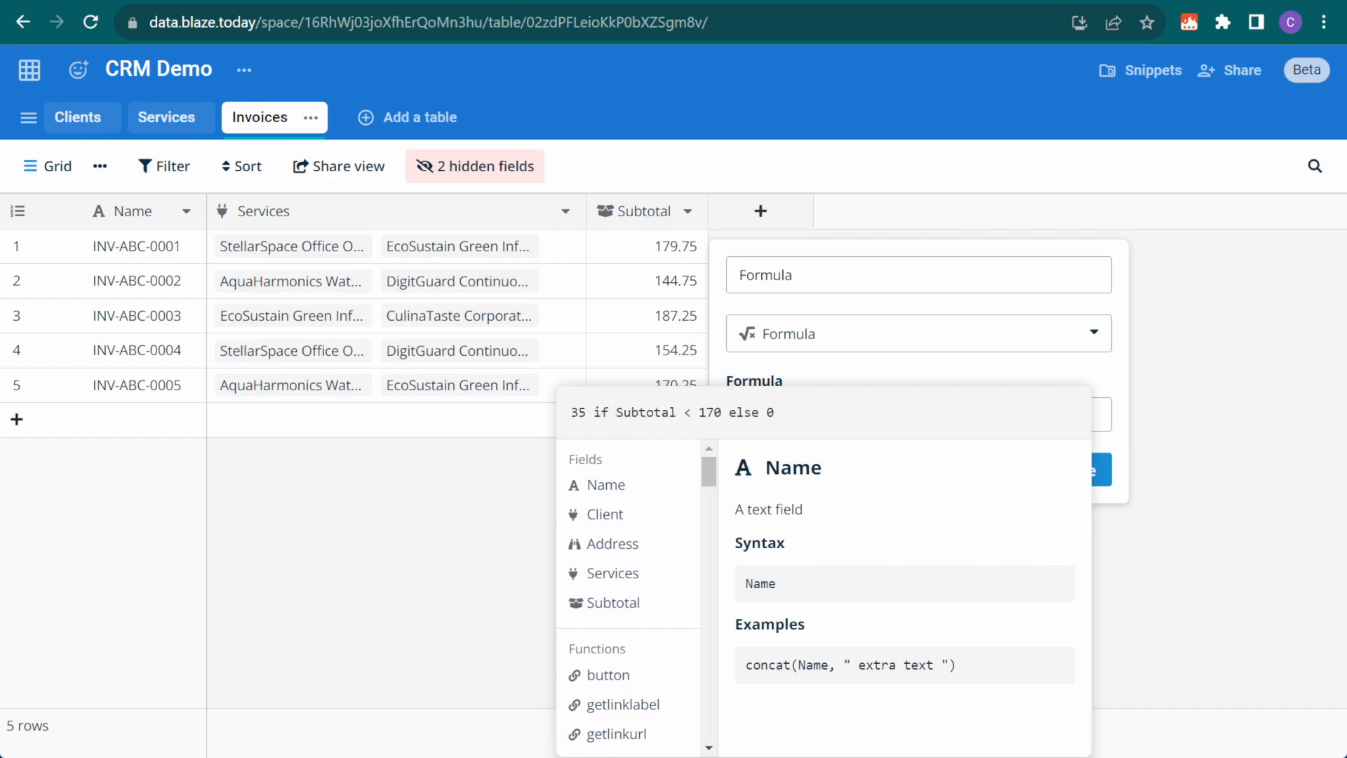
key("Return")
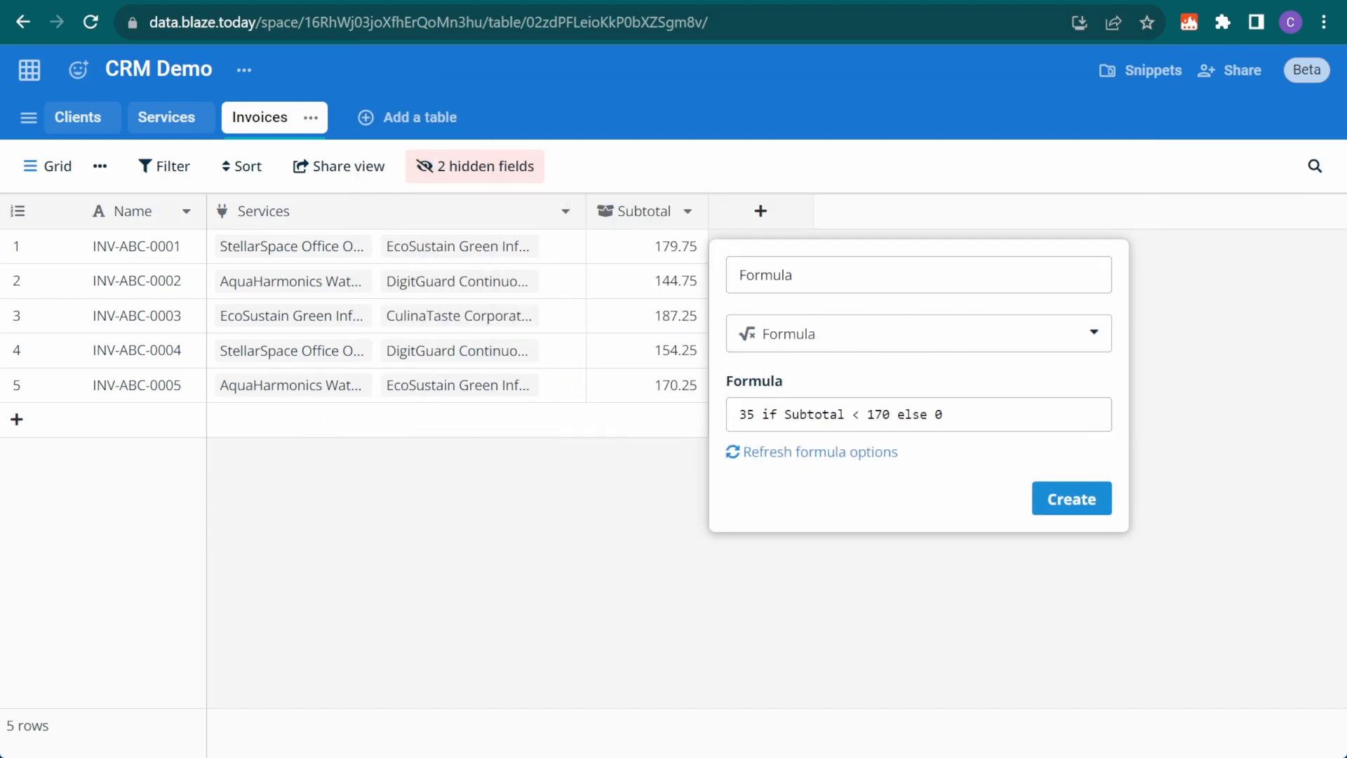
left_click(803, 452)
double_click(791, 278)
type("Installation Fee")
left_click(1072, 555)
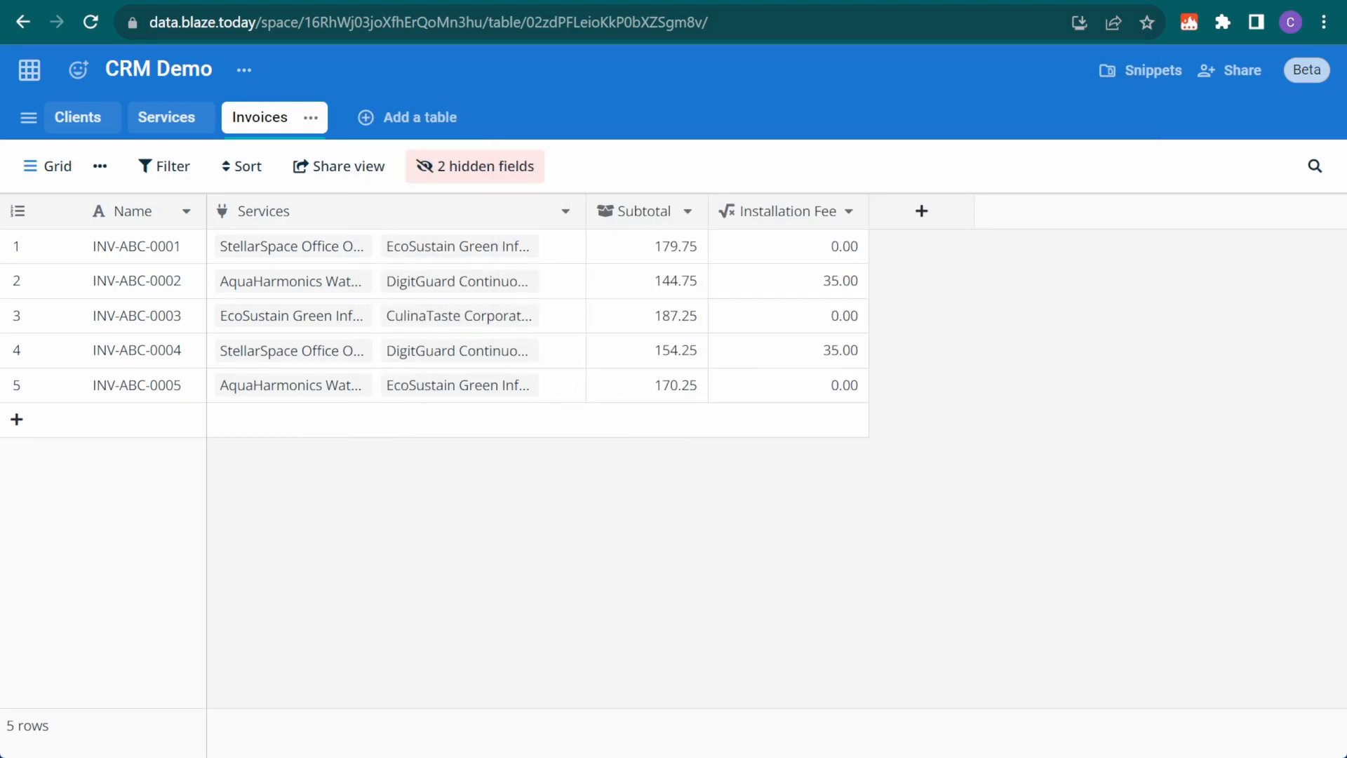
Create an Invoice Total formula column computing Subtotal + Installation Fee, with 2 decimal places
left_click(921, 211)
type("formula")
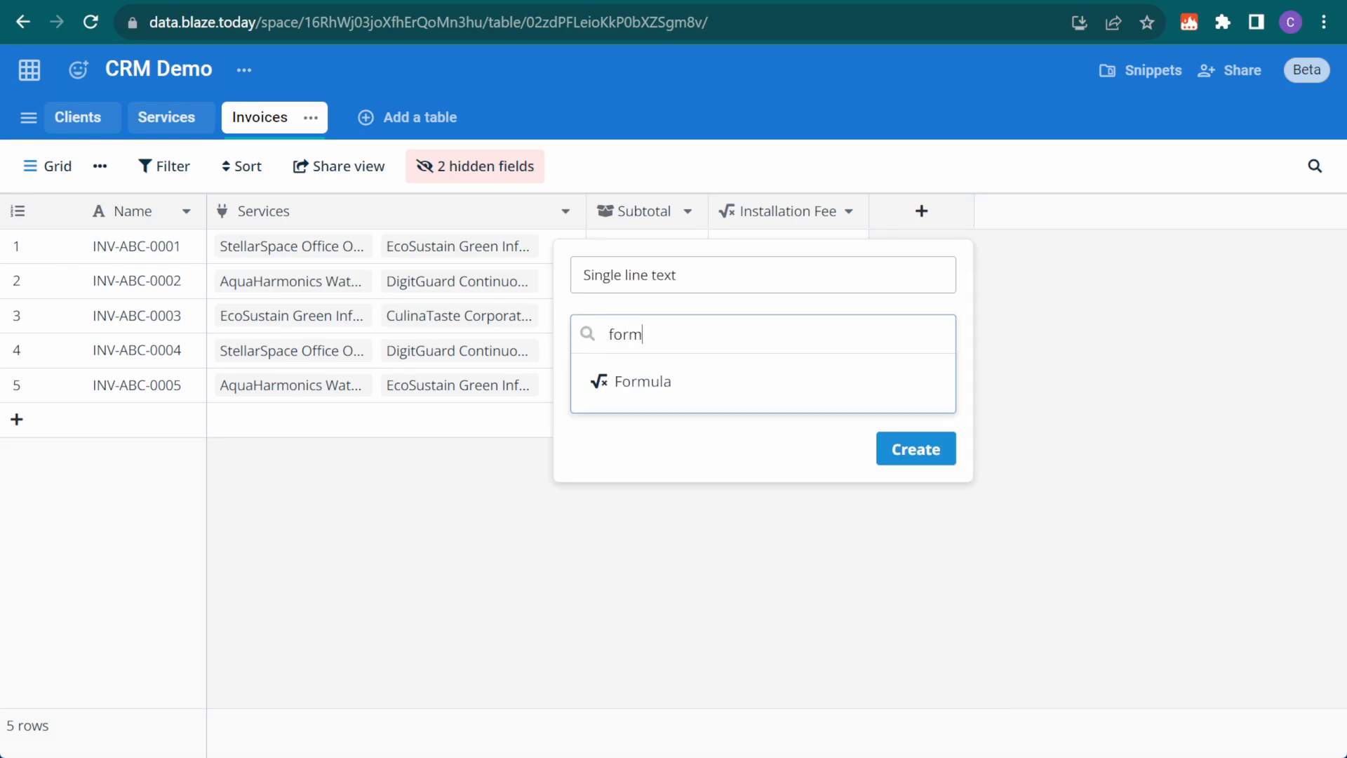
key("Return")
left_click(806, 415)
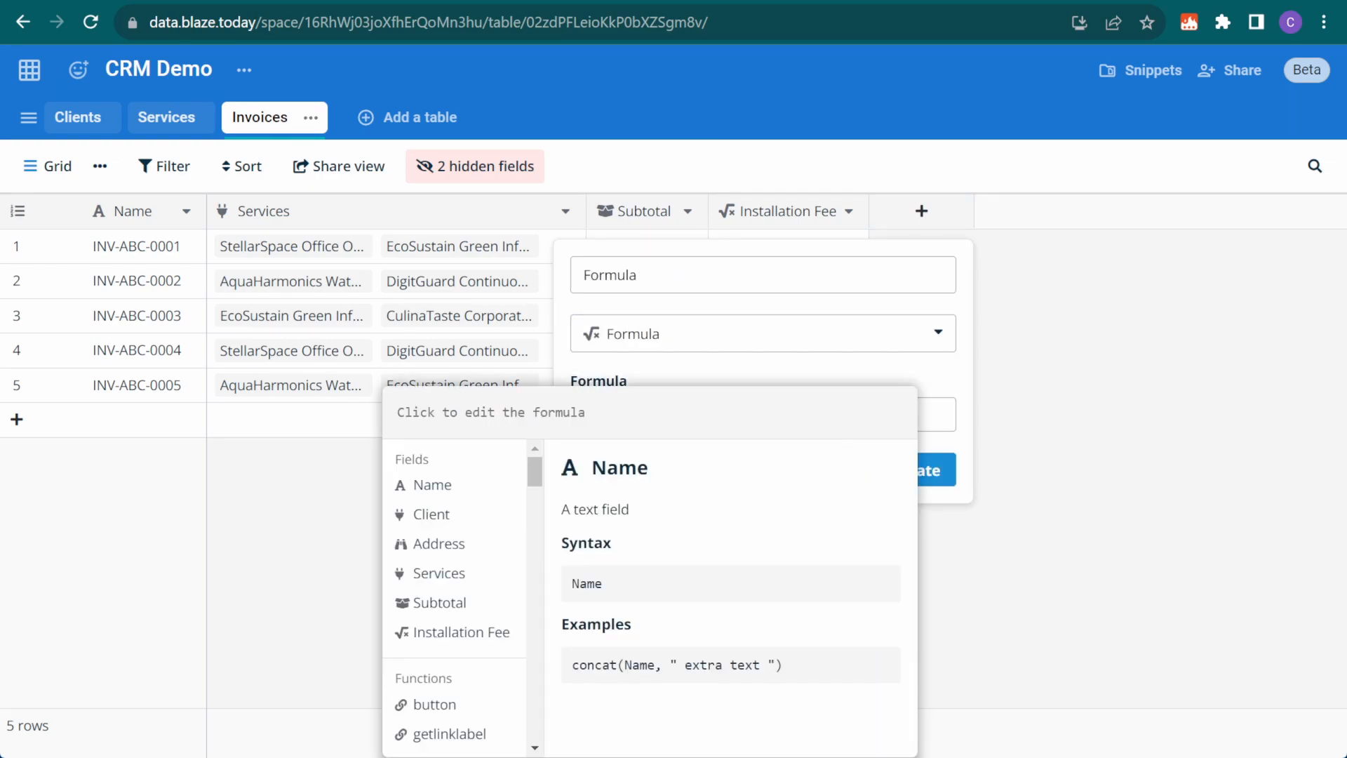
left_click(491, 605)
type("+")
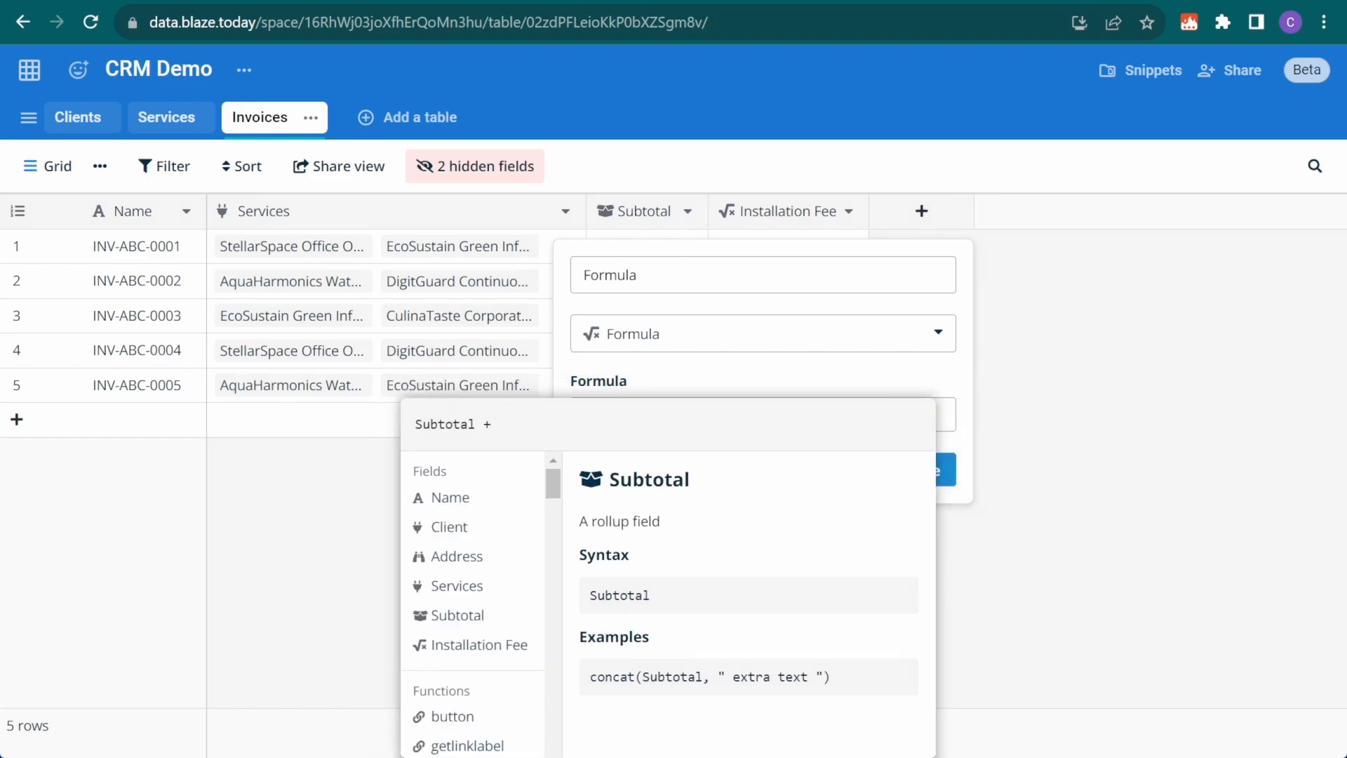
left_click(479, 644)
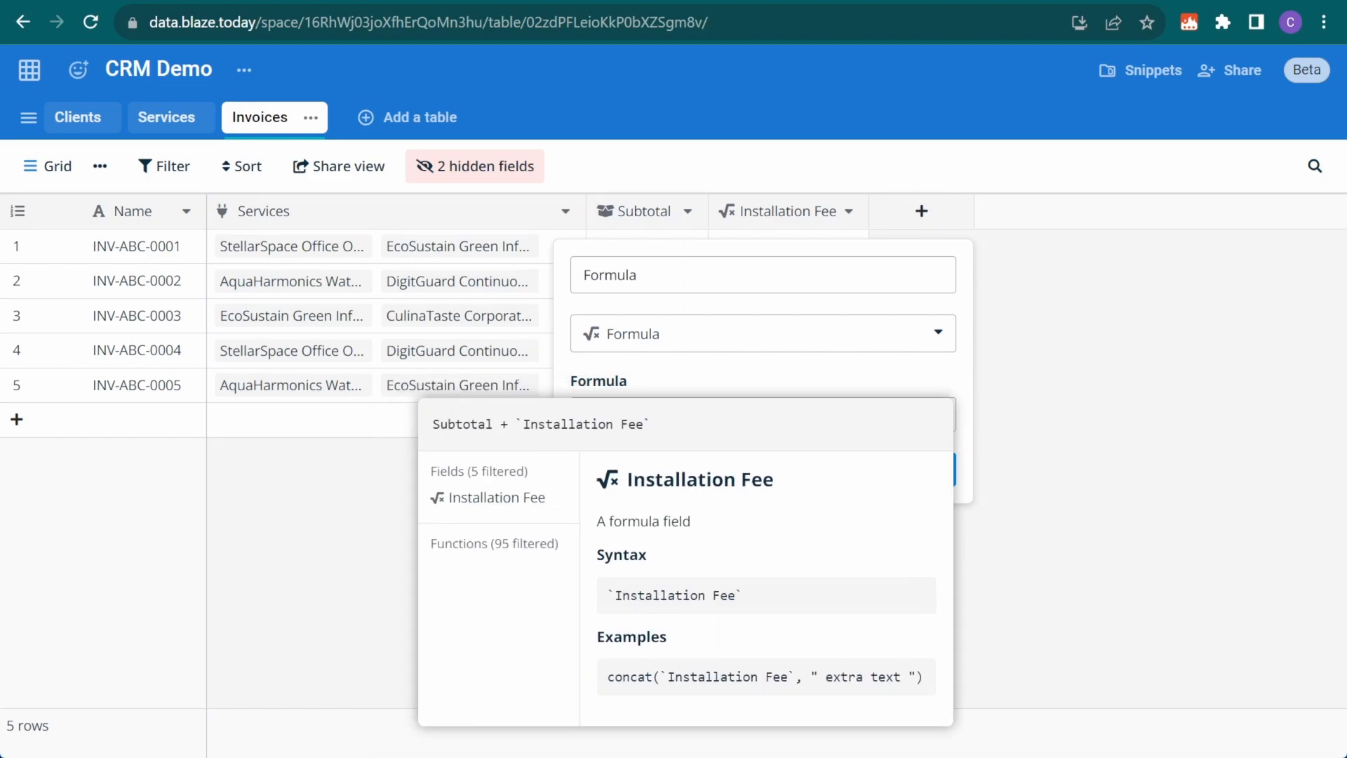
key("Return")
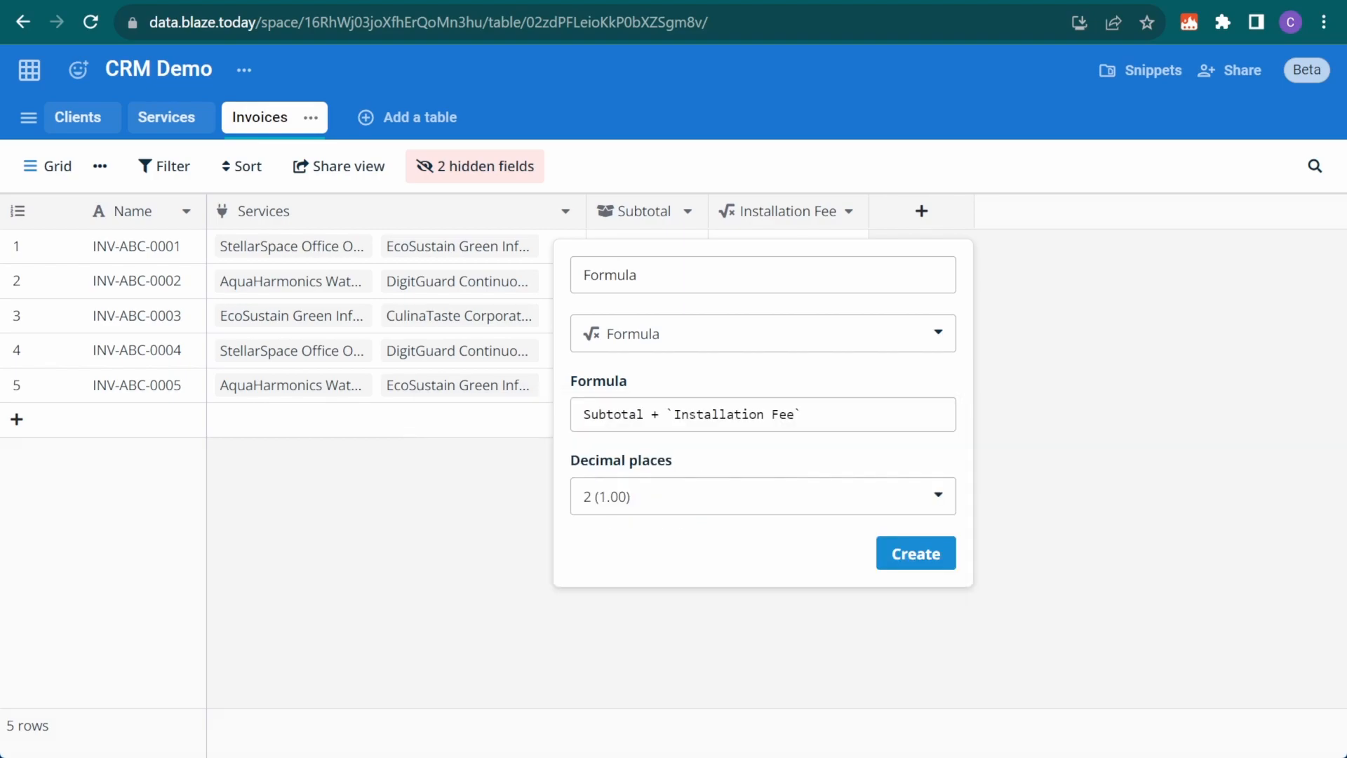
left_click(916, 554)
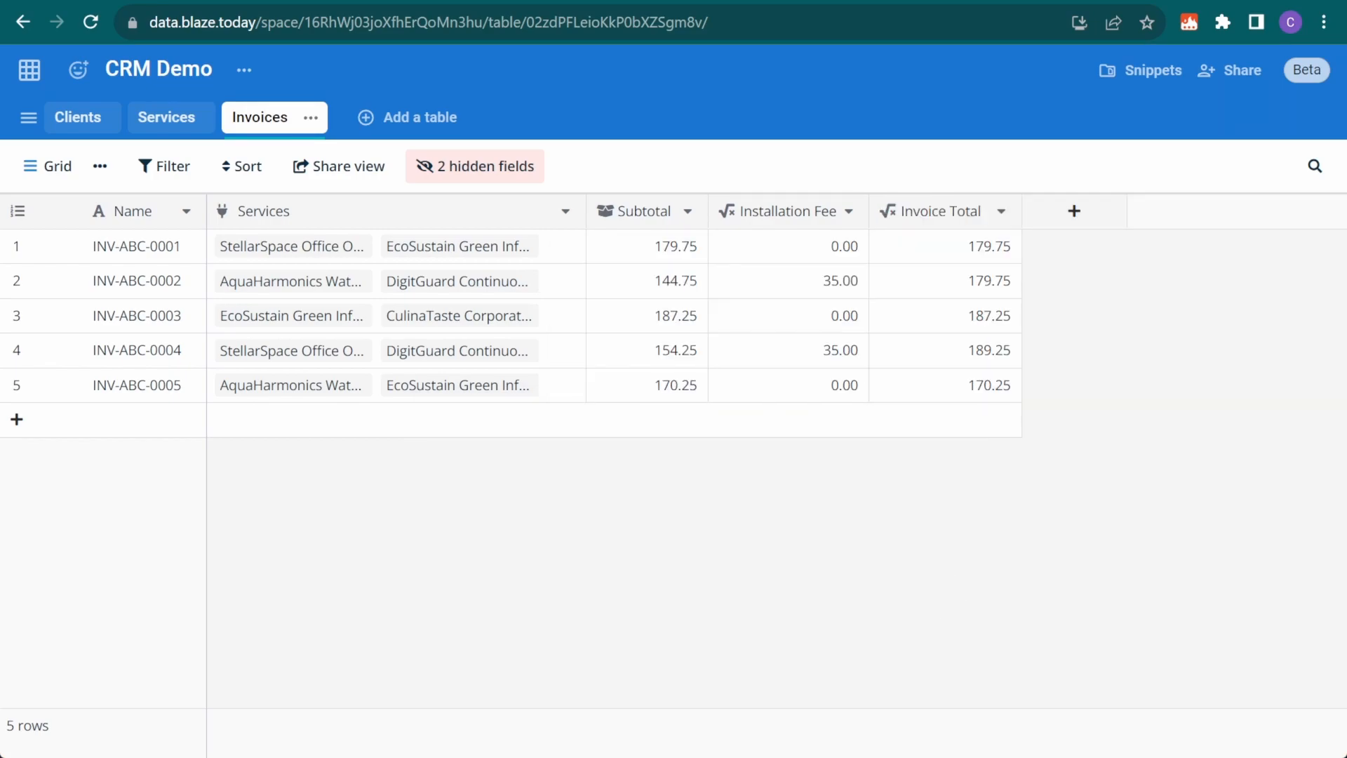
left_click(486, 170)
Hide the Subtotal, Installation Fee and Invoice Total columns
left_click(452, 349)
left_click(451, 380)
left_click(452, 412)
left_click(487, 170)
Add a Count column of linked Services, then remove EcoSustain from row 5's services
left_click(638, 210)
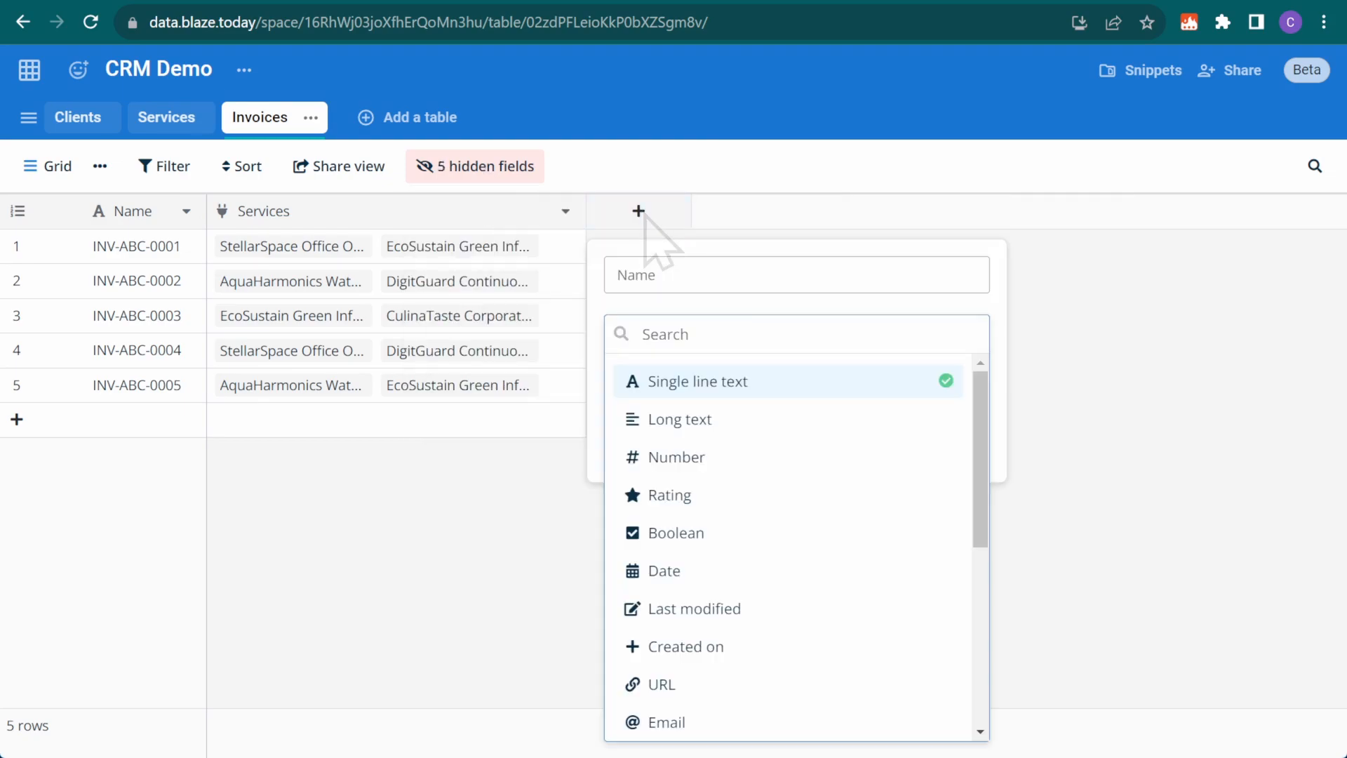
type("count")
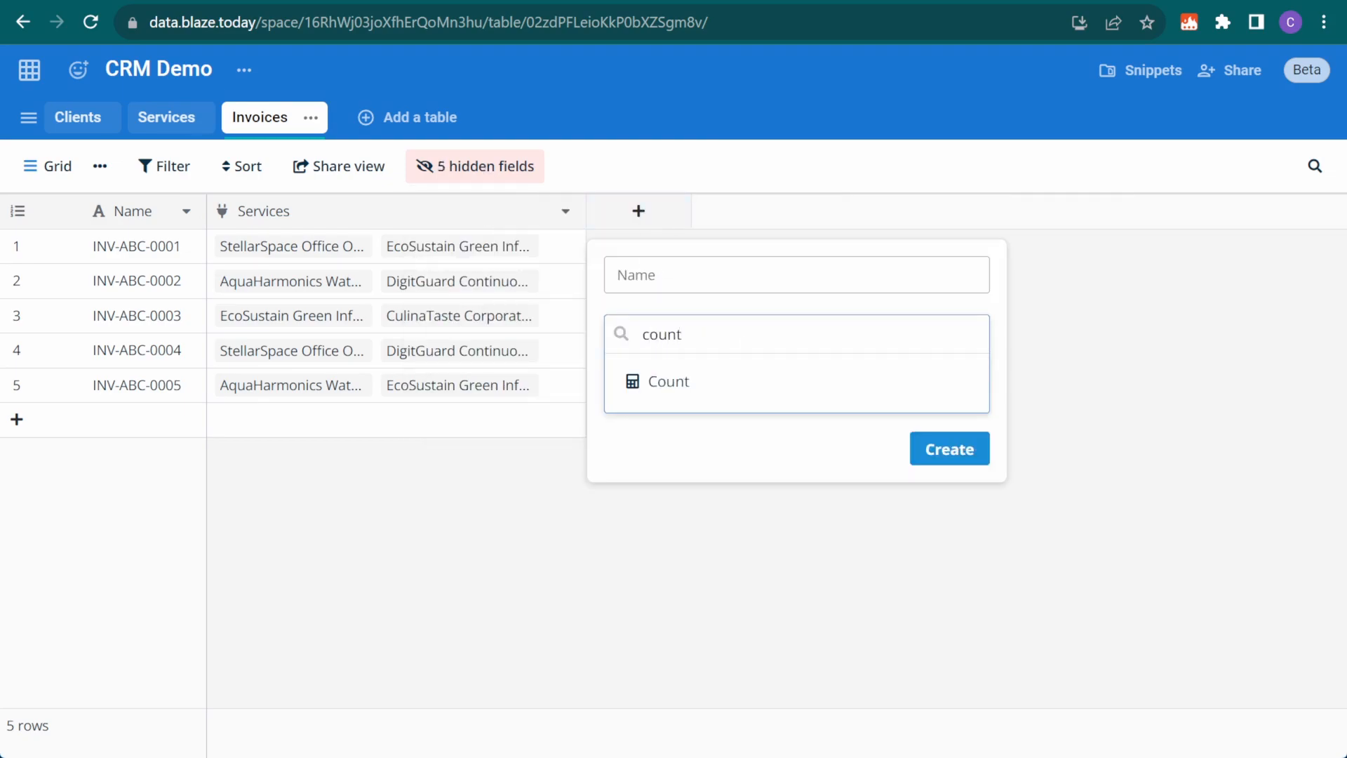
left_click(744, 381)
left_click(751, 416)
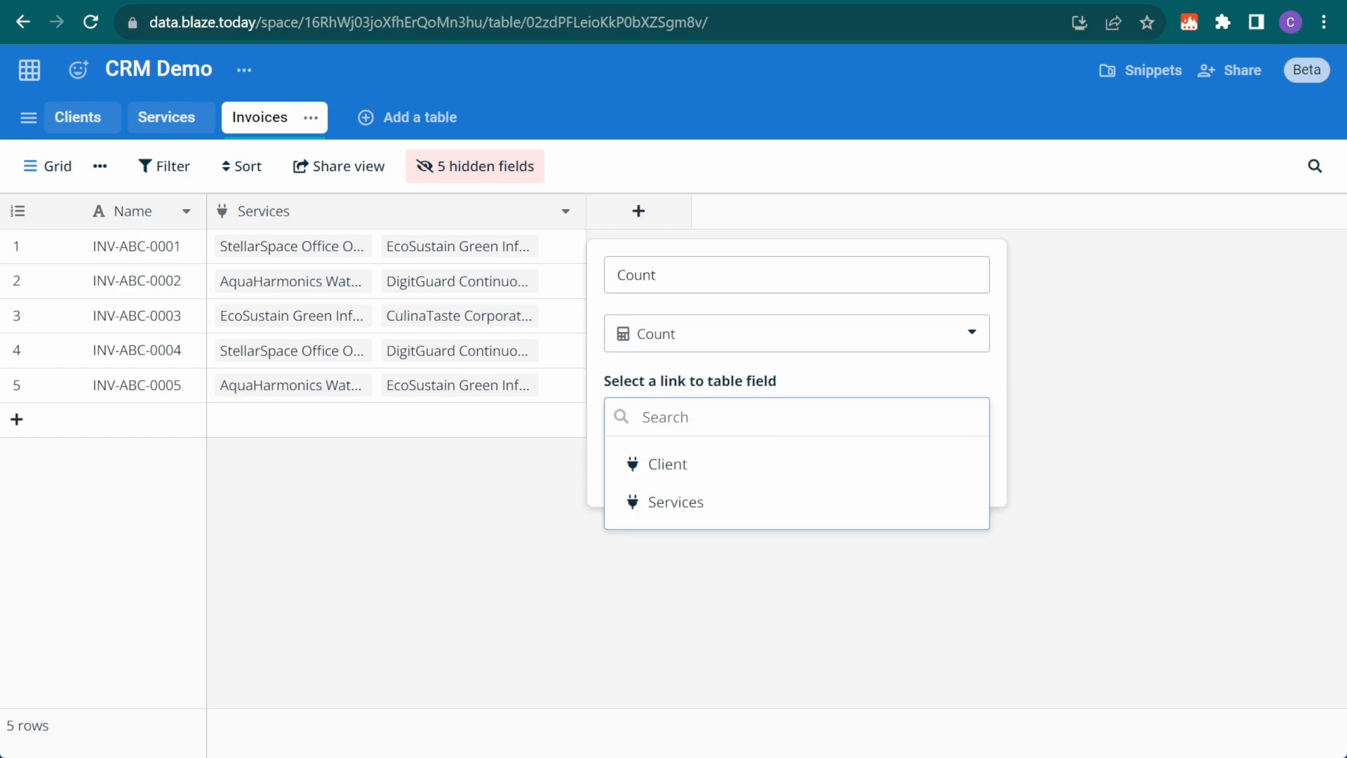
left_click(744, 501)
left_click(953, 475)
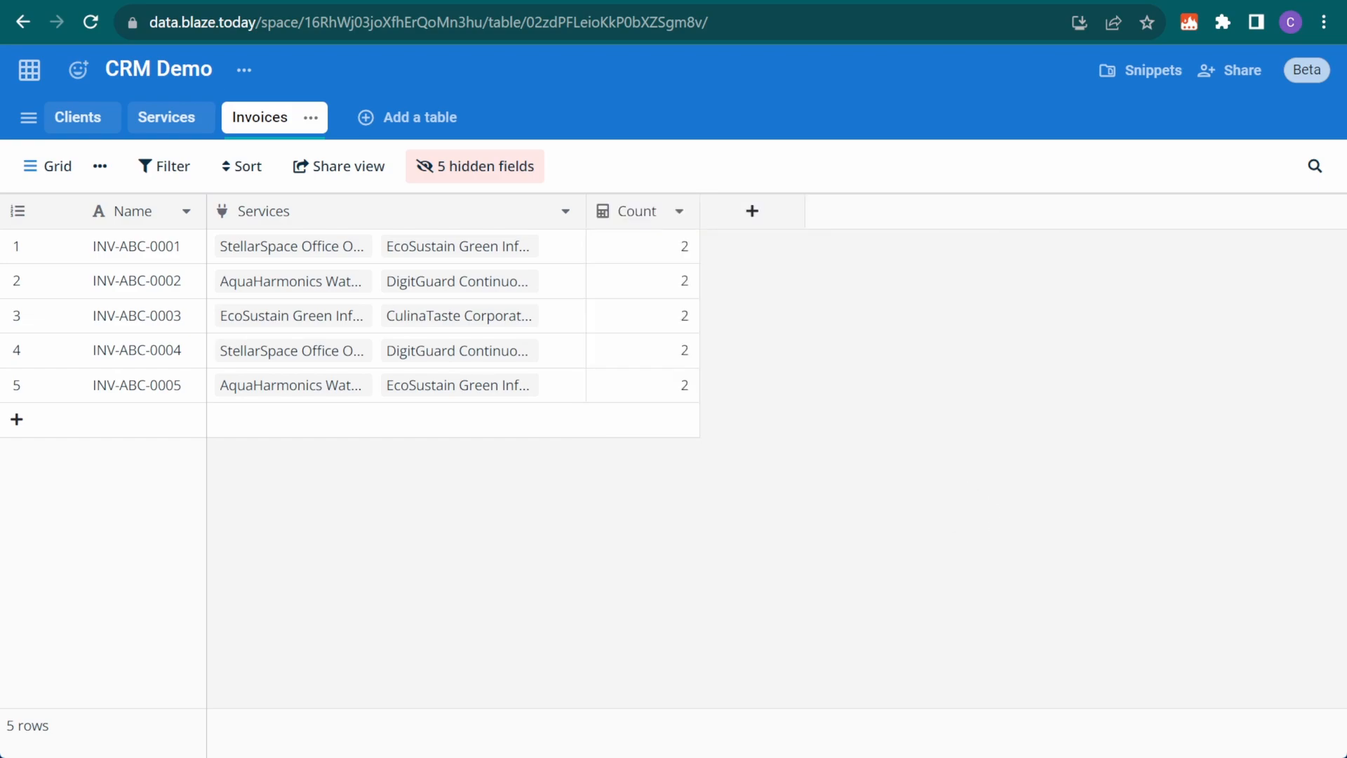
left_click(329, 387)
left_click(566, 385)
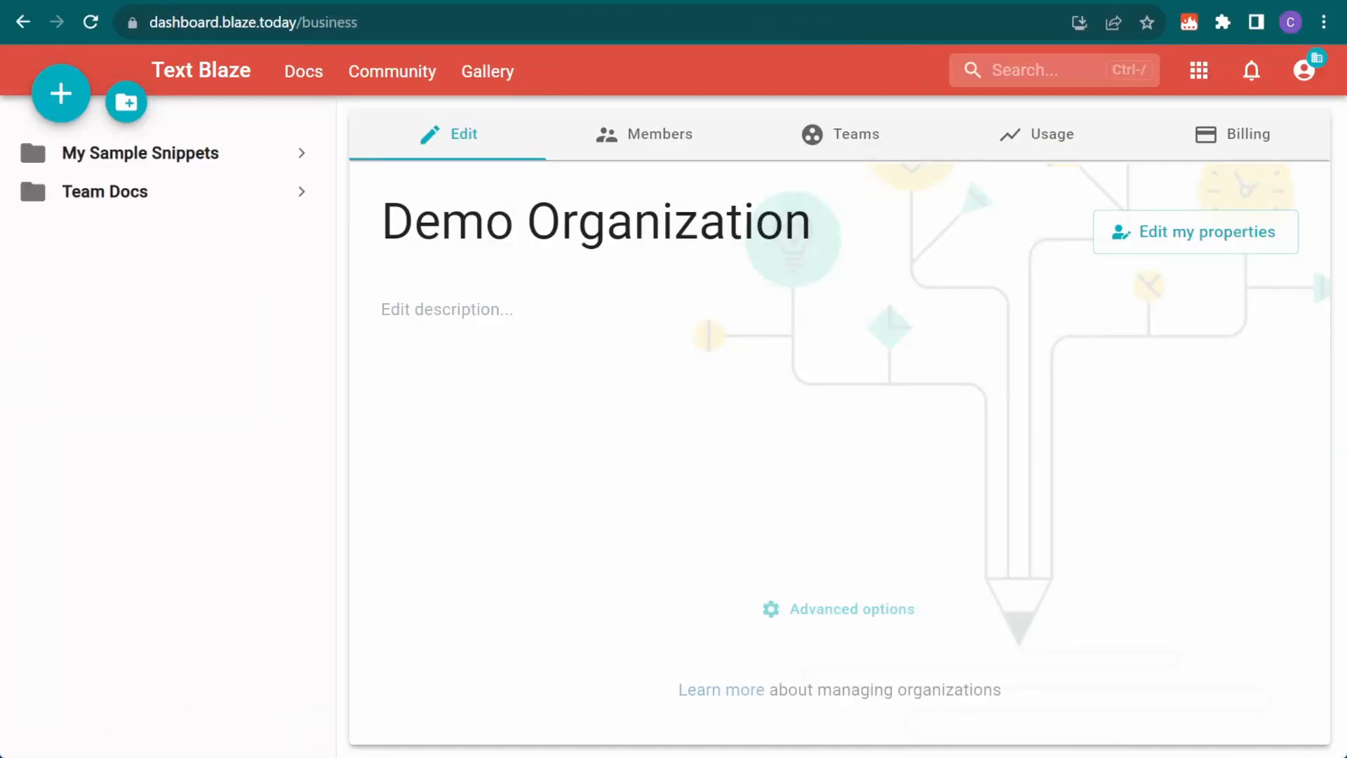
Add a Collaborators column to the Clients table
left_click(656, 134)
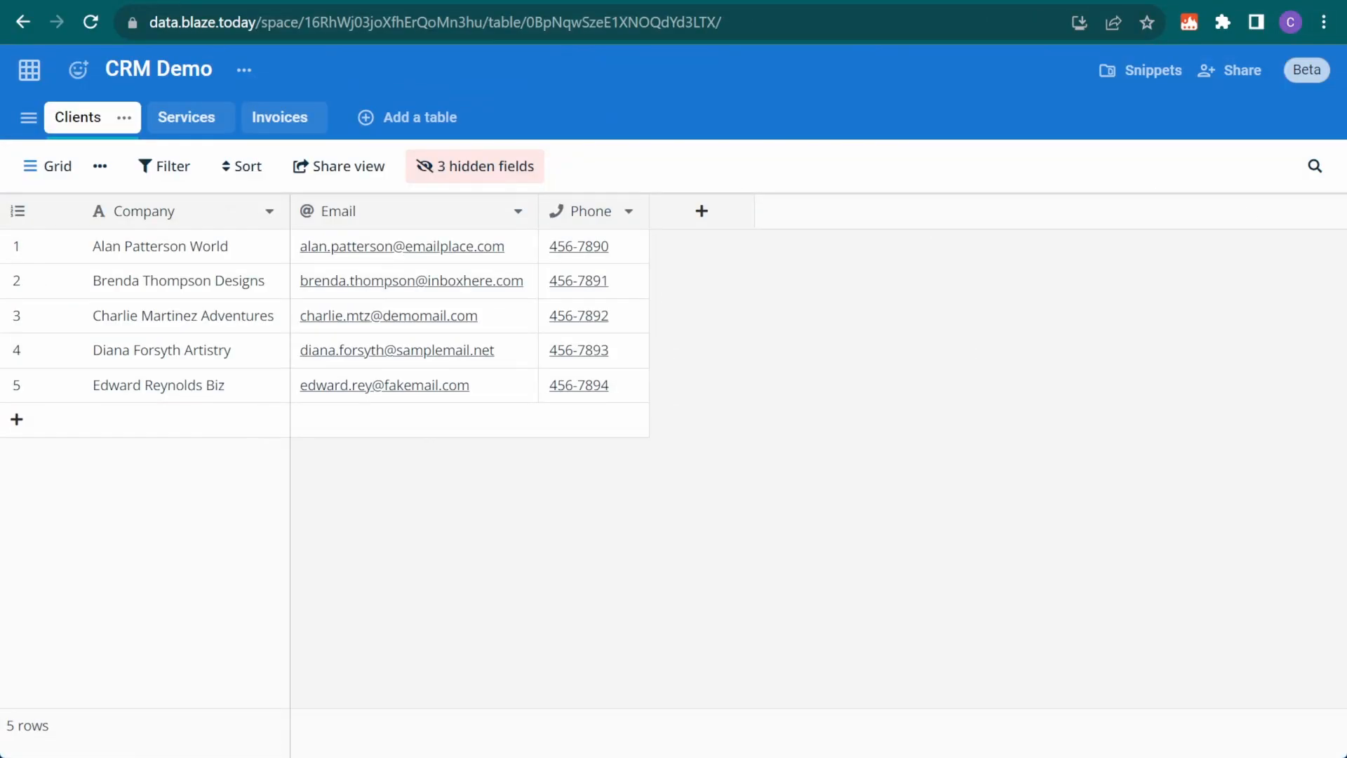
left_click(701, 211)
type("collaborators")
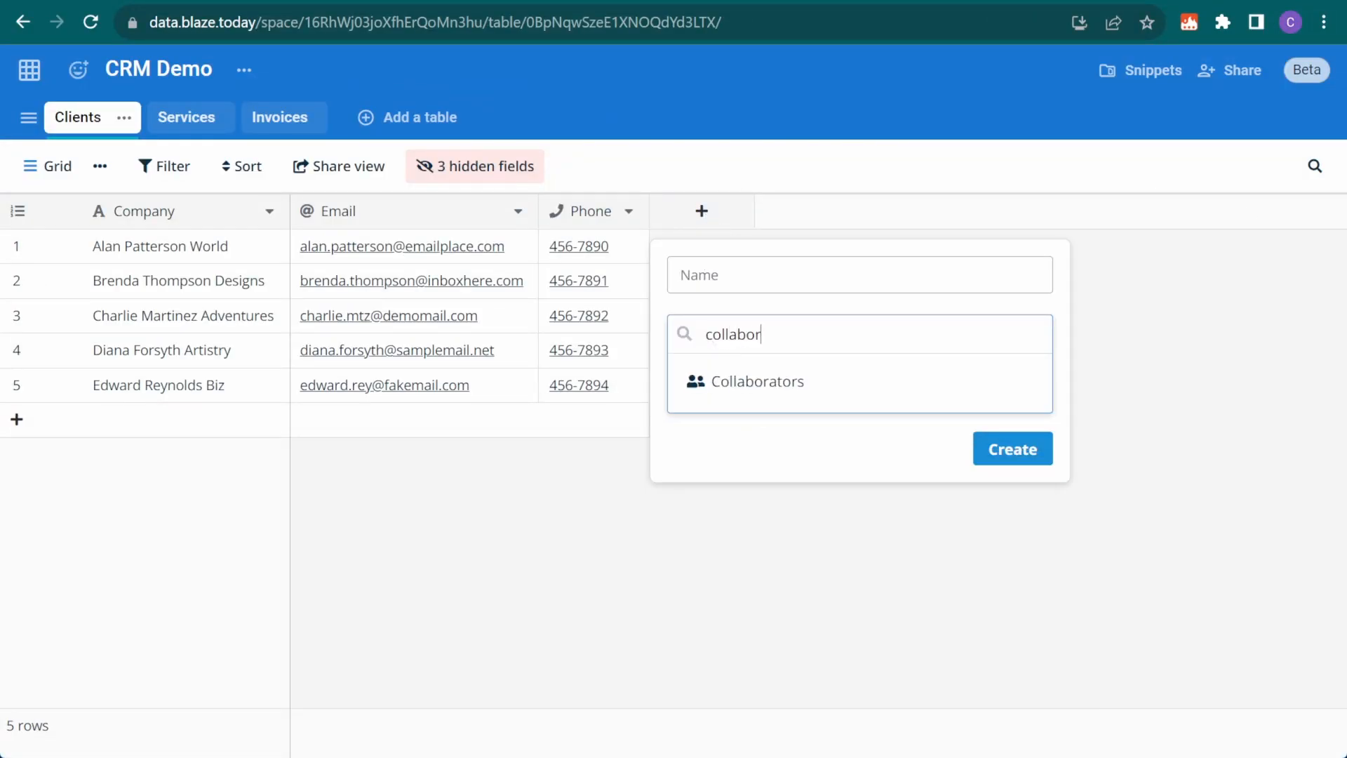
left_click(857, 381)
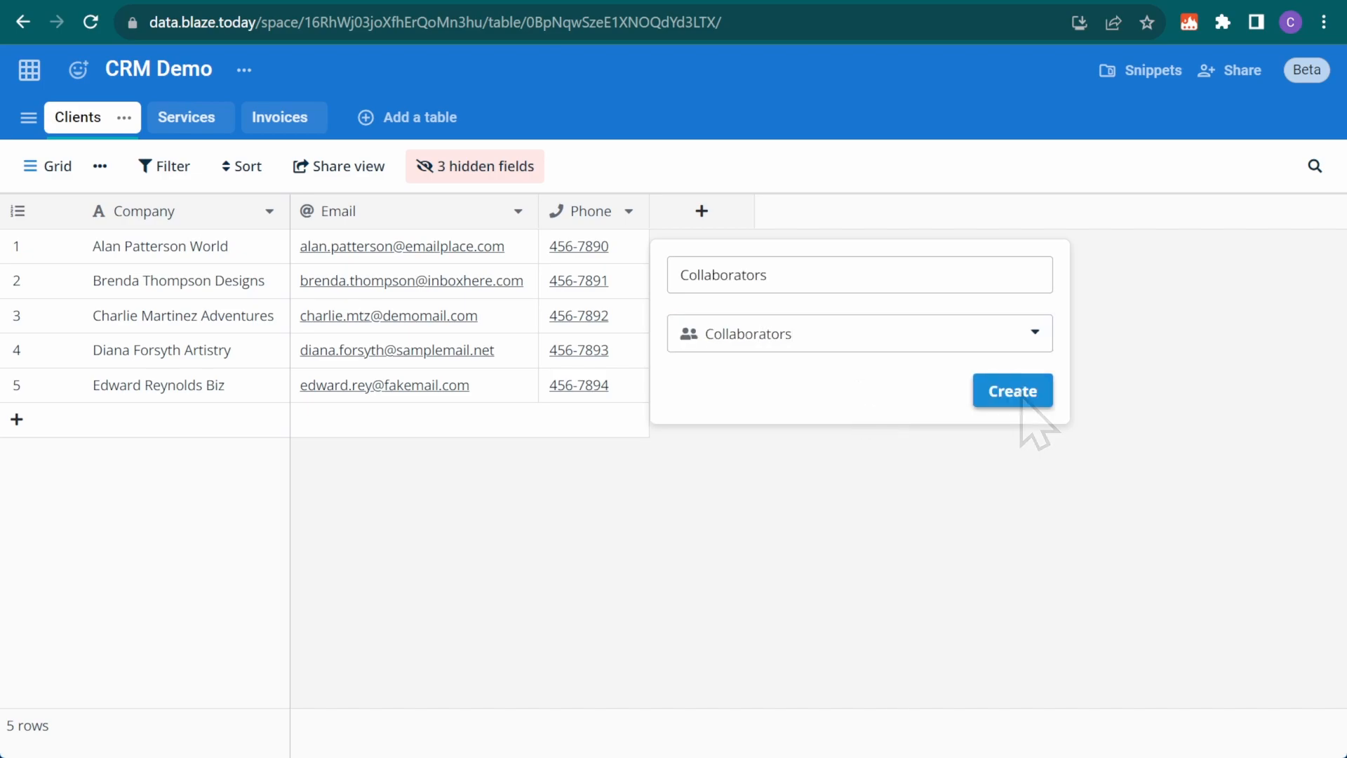
left_click(1013, 391)
Assign the matching team member as collaborator on the first client
left_click(668, 249)
left_click(669, 246)
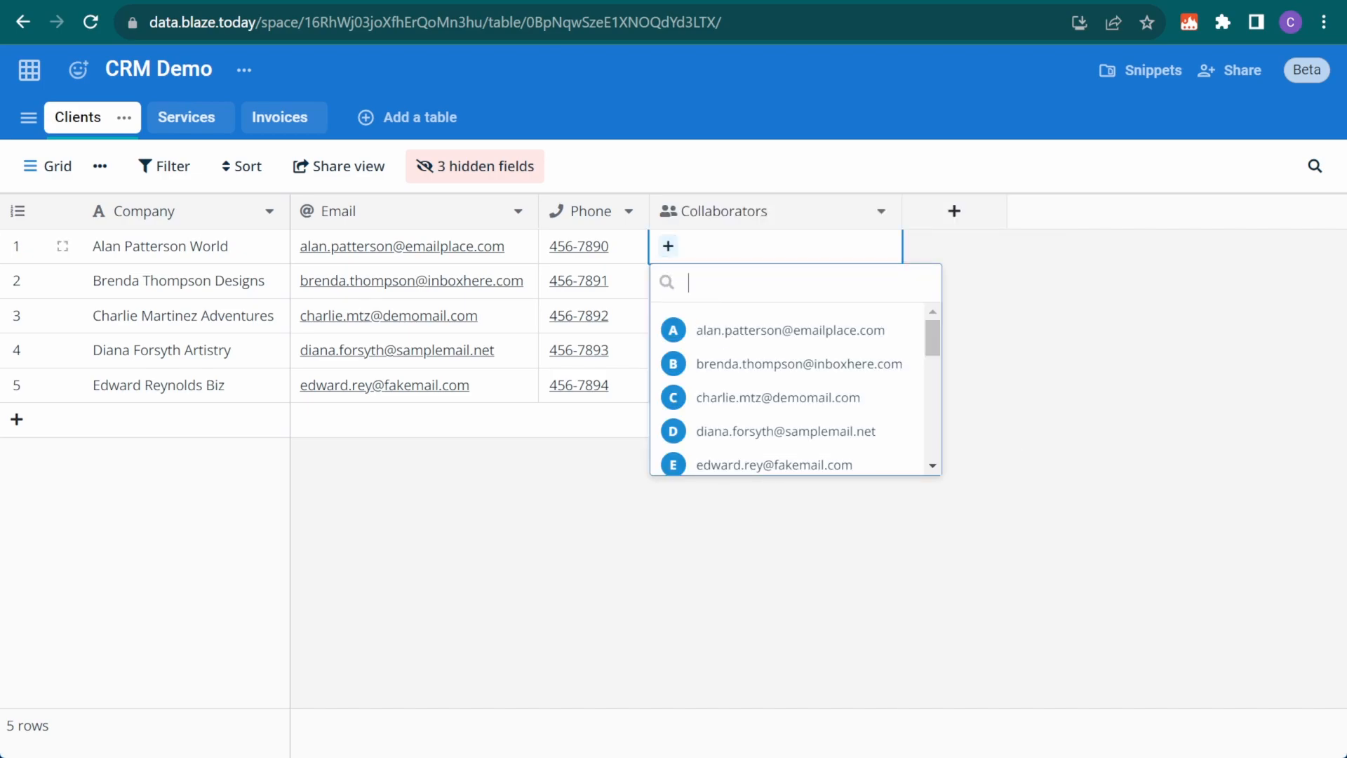
type("ste")
left_click(789, 362)
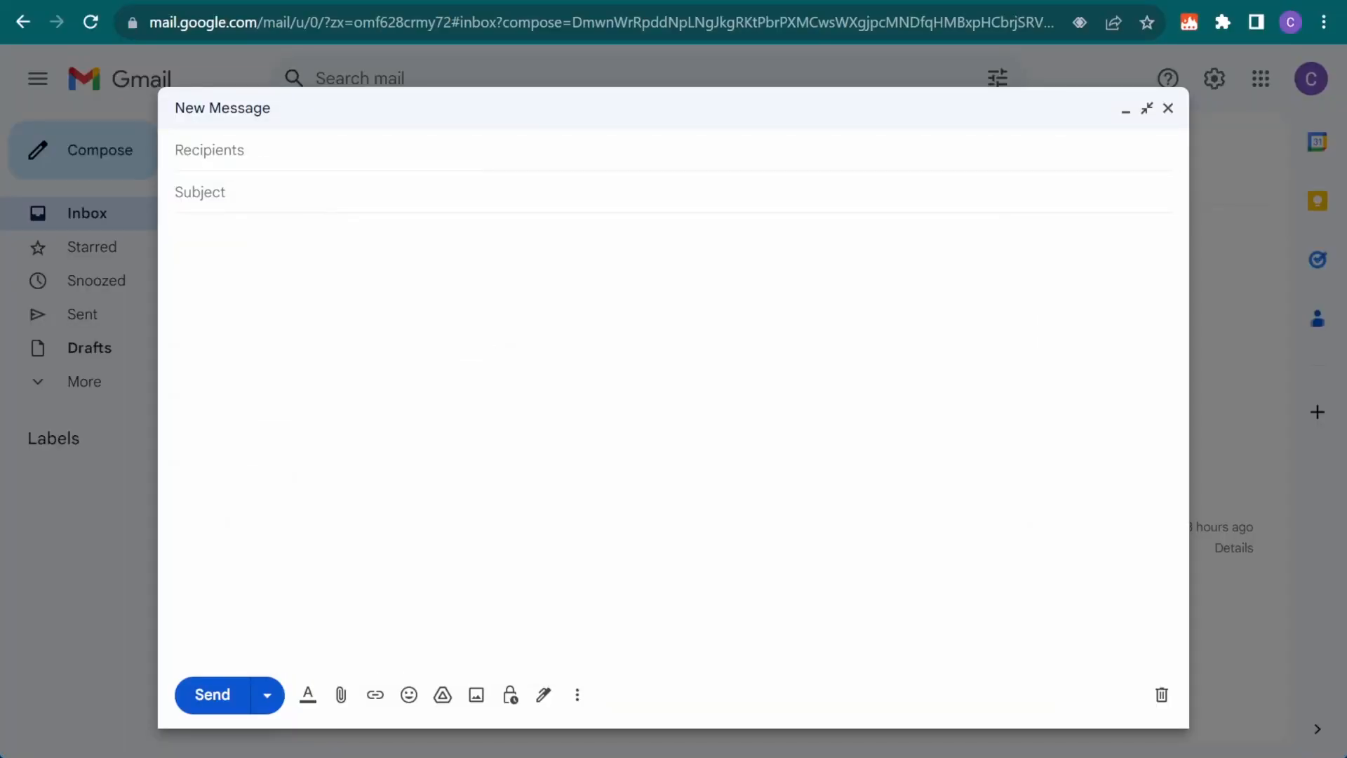
Insert the /invoice snippet into the email body with invoice INV-ABC-0003 selected
type("/invoice")
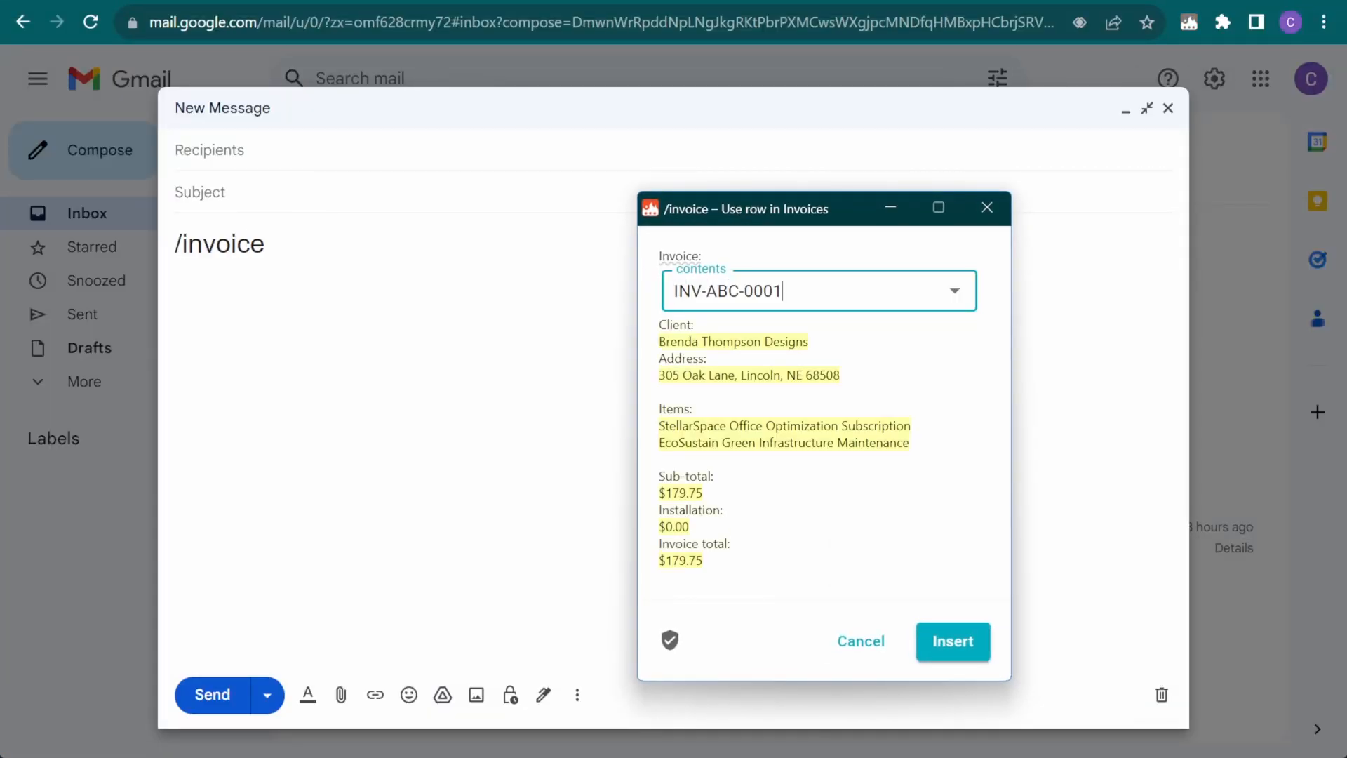
left_click(956, 292)
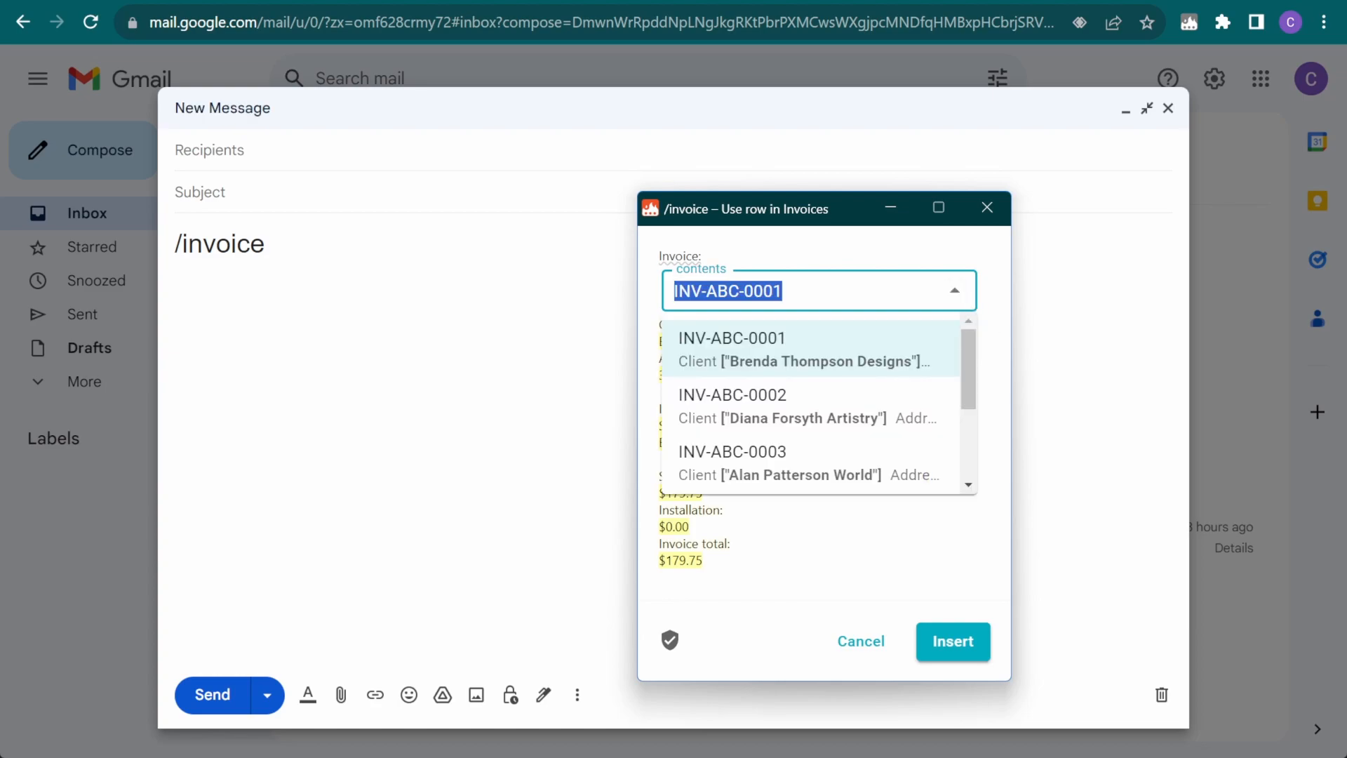
left_click(898, 399)
left_click(954, 291)
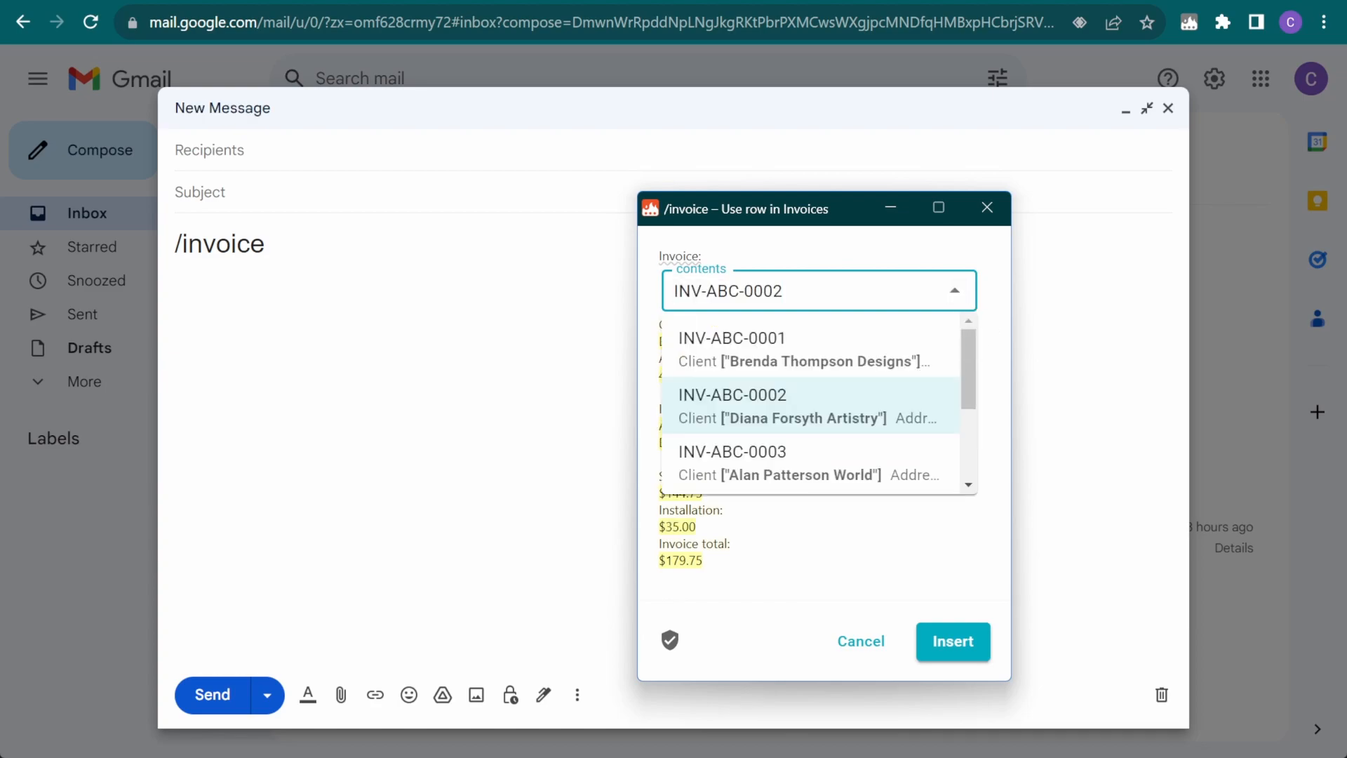
left_click(863, 482)
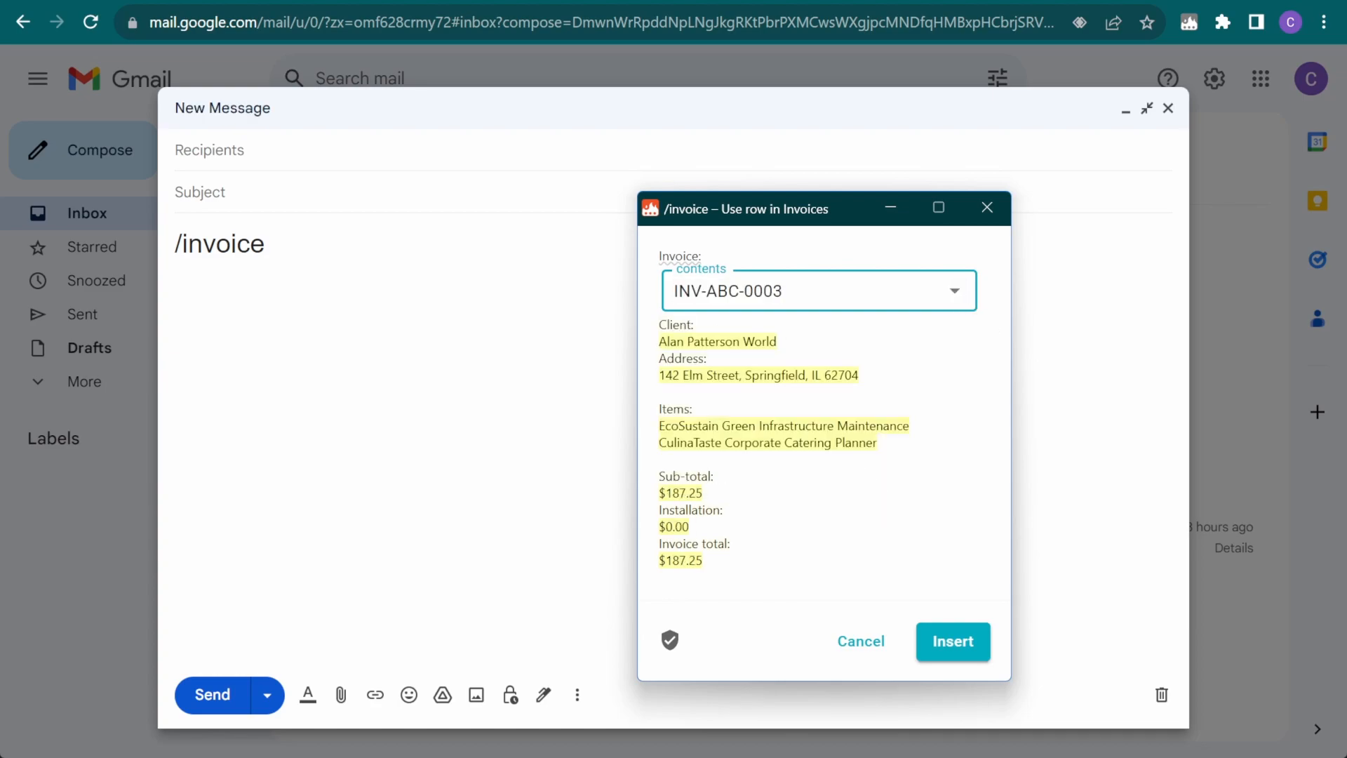
left_click(959, 643)
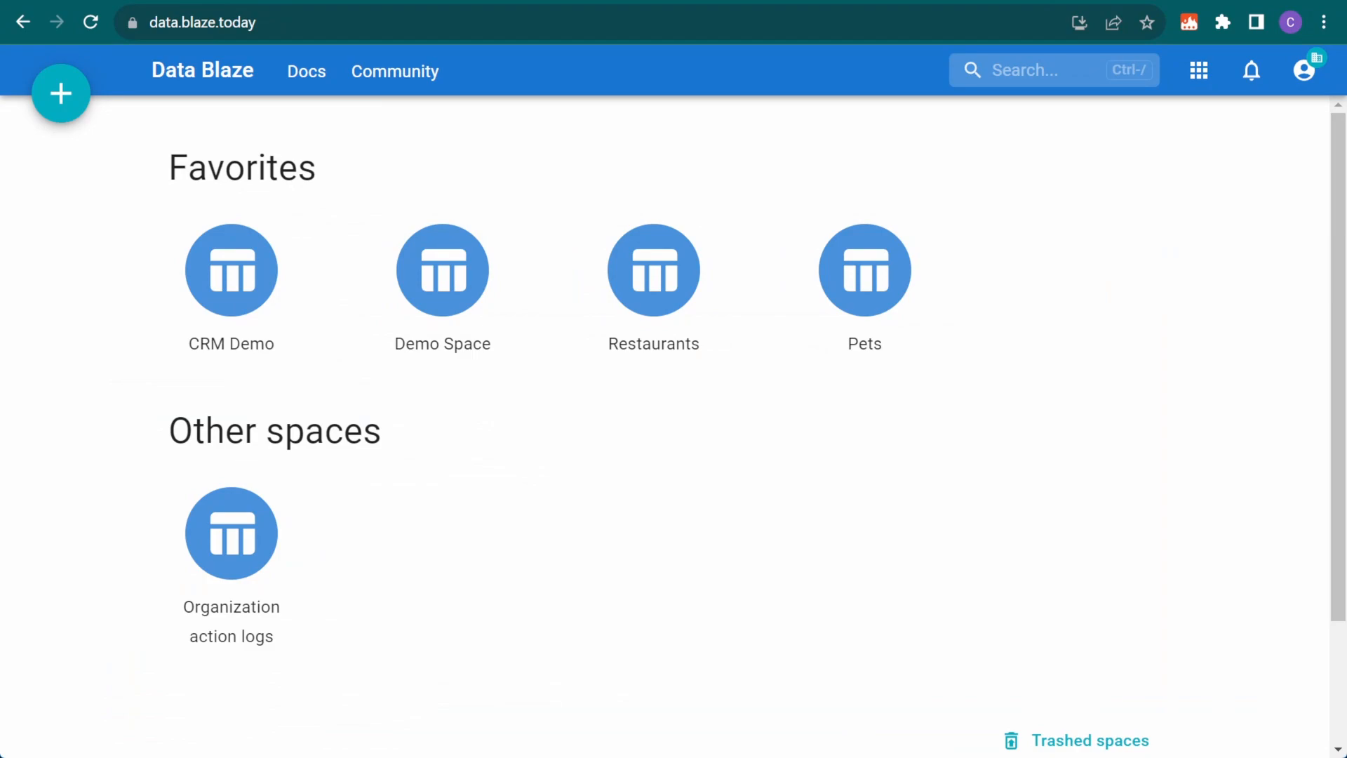
Open the Text Blaze Gallery from Docs and show its Data Blaze category
left_click(306, 73)
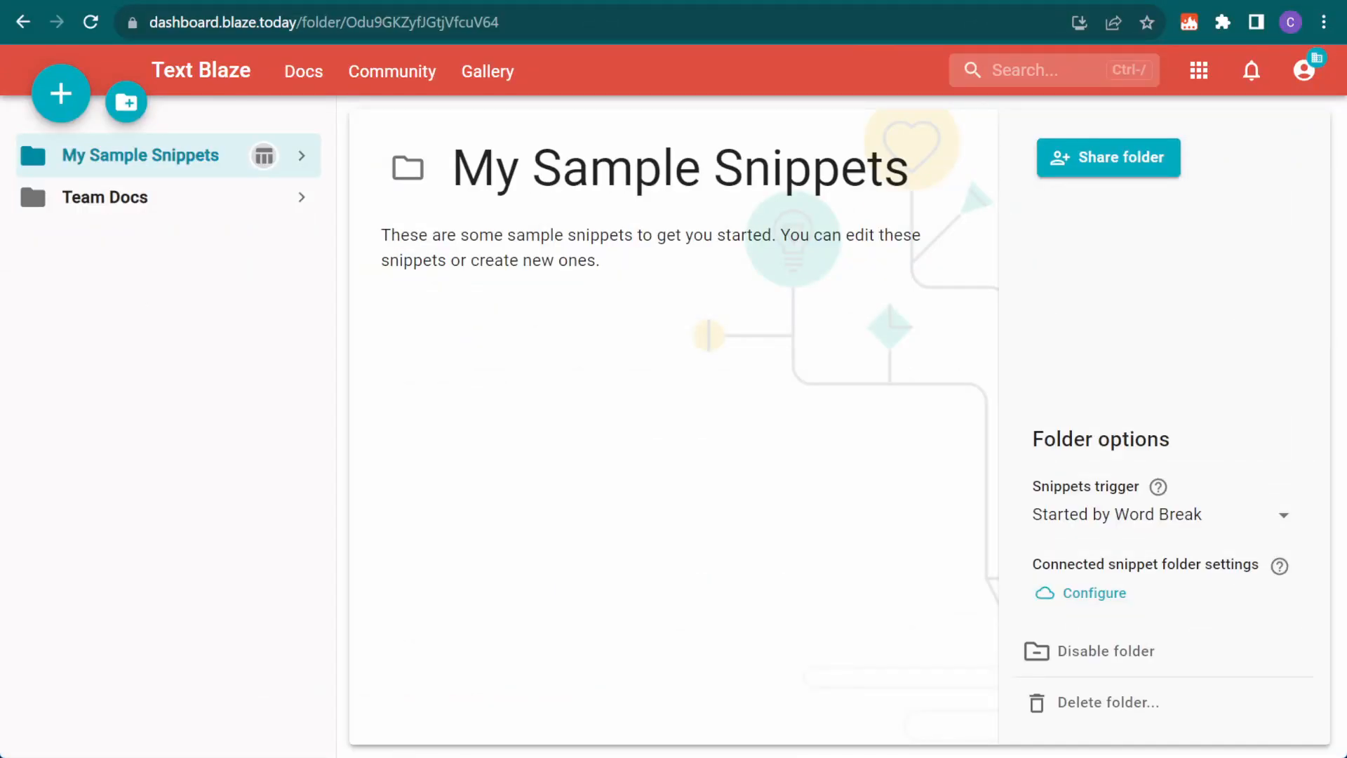
left_click(490, 76)
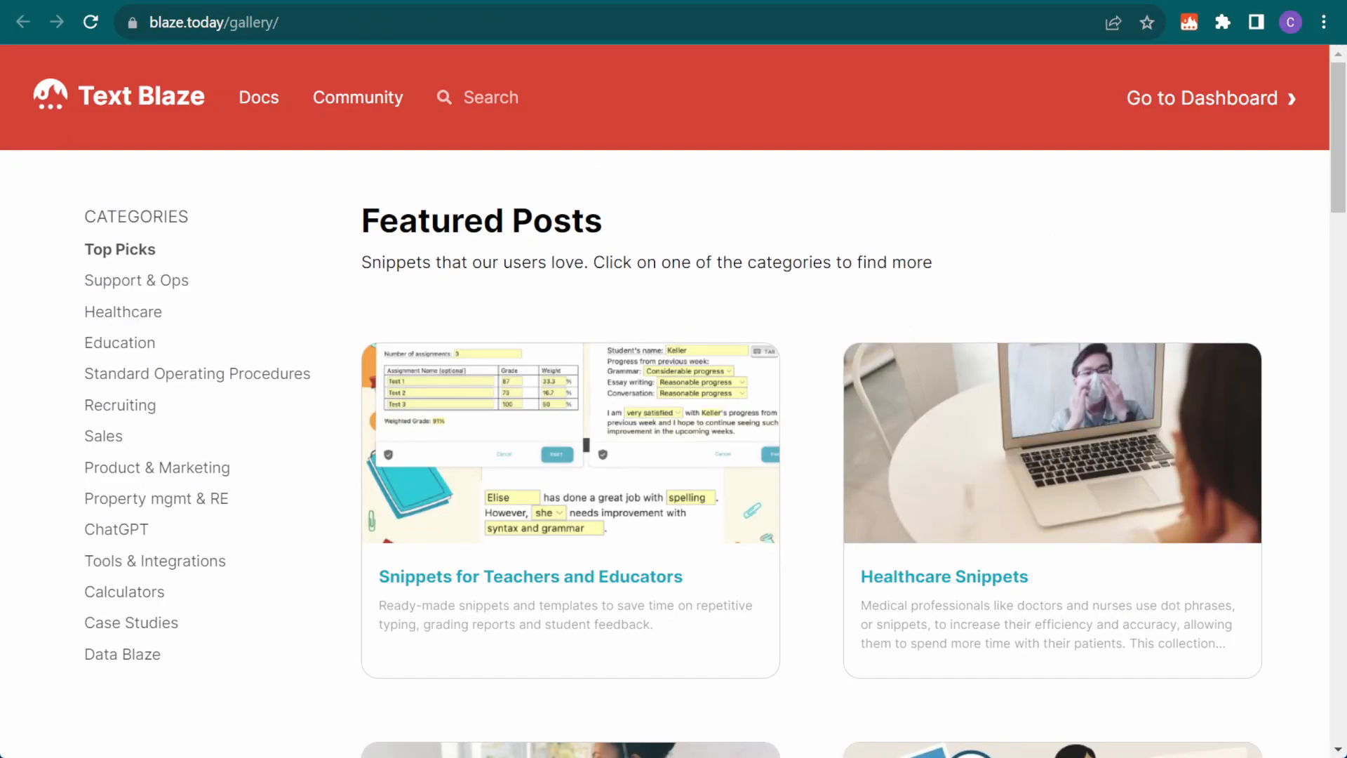
left_click(132, 658)
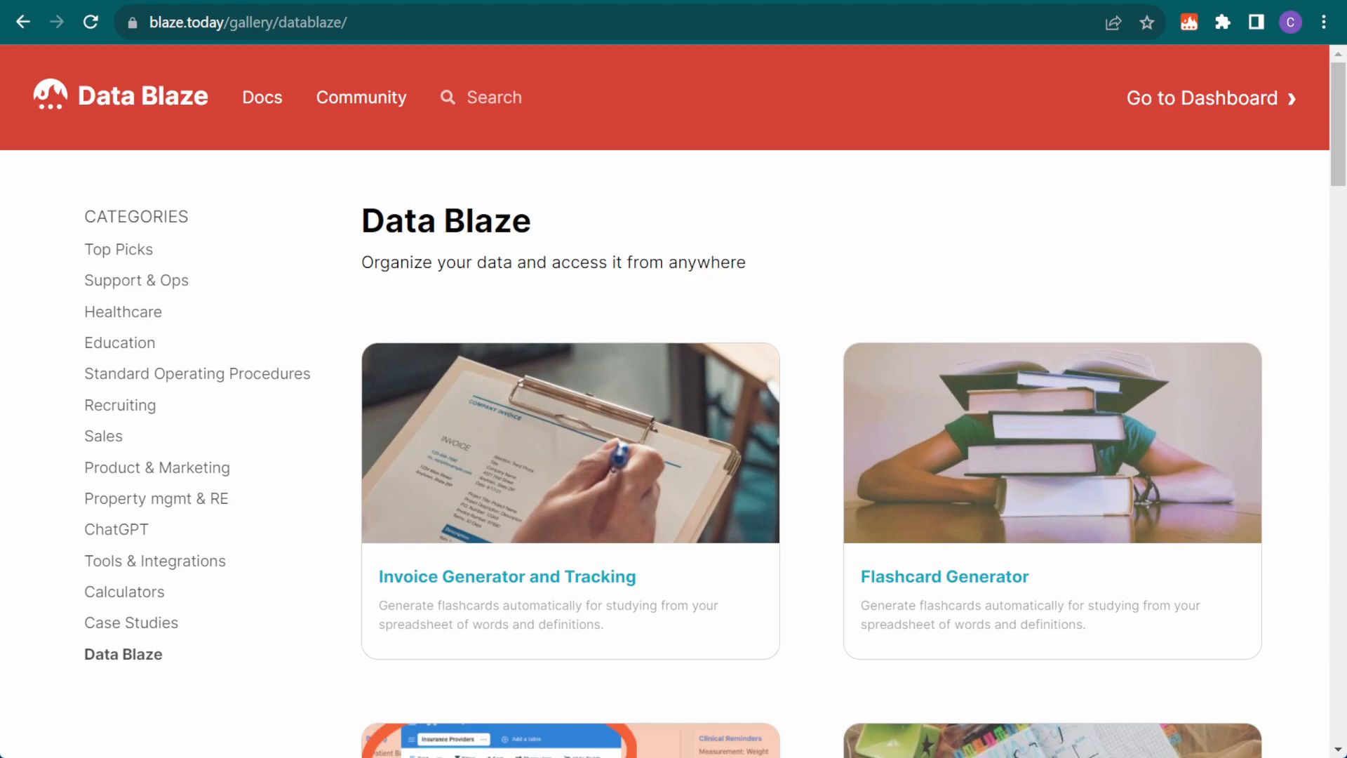